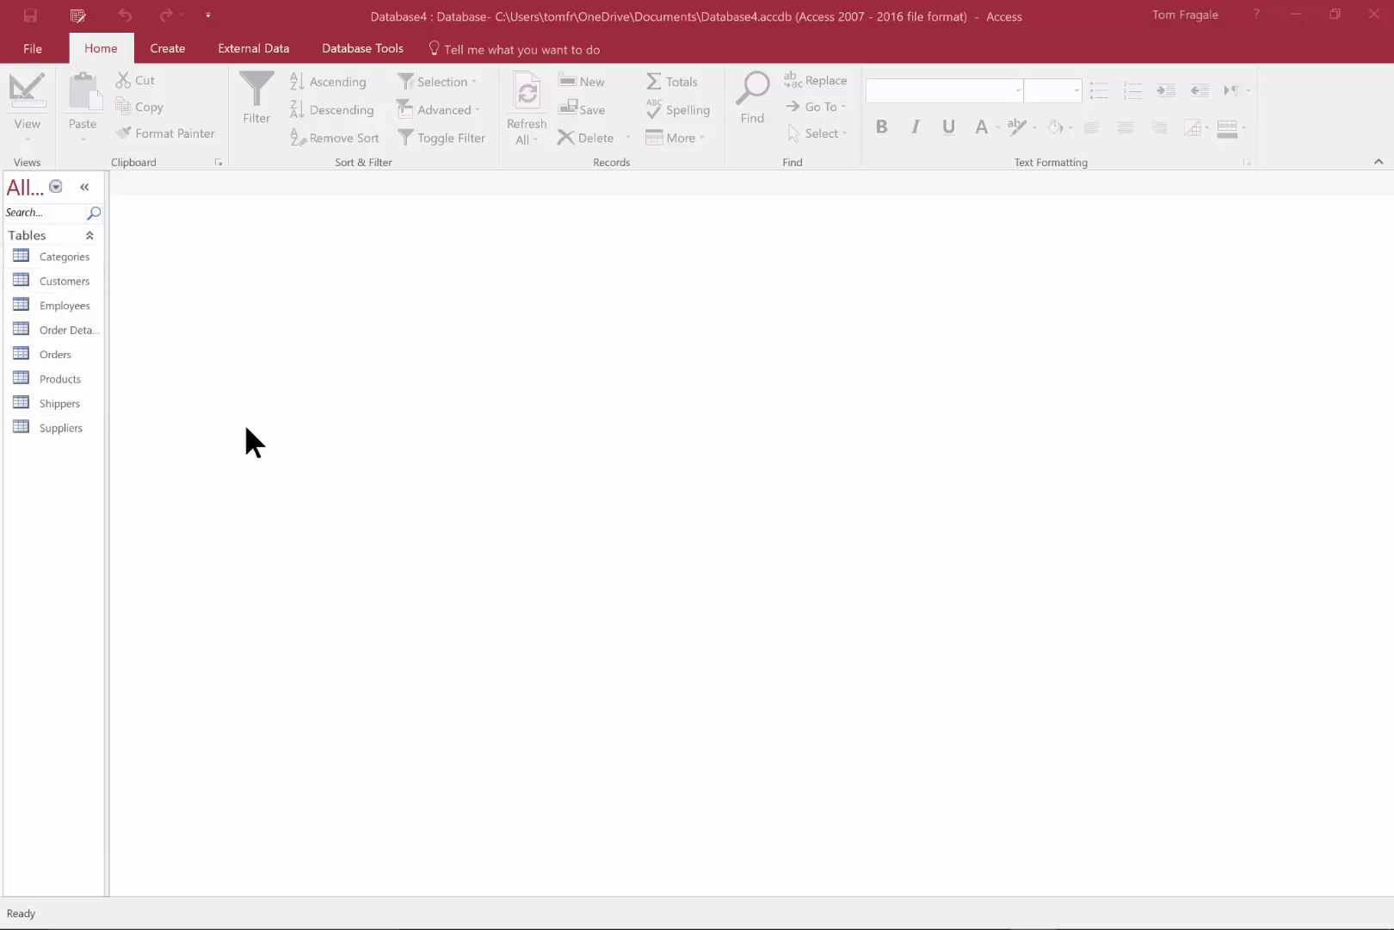
# Create a new query in design view based on the Customers and Orders tables.
pyautogui.click(174, 48)
pyautogui.click(169, 45)
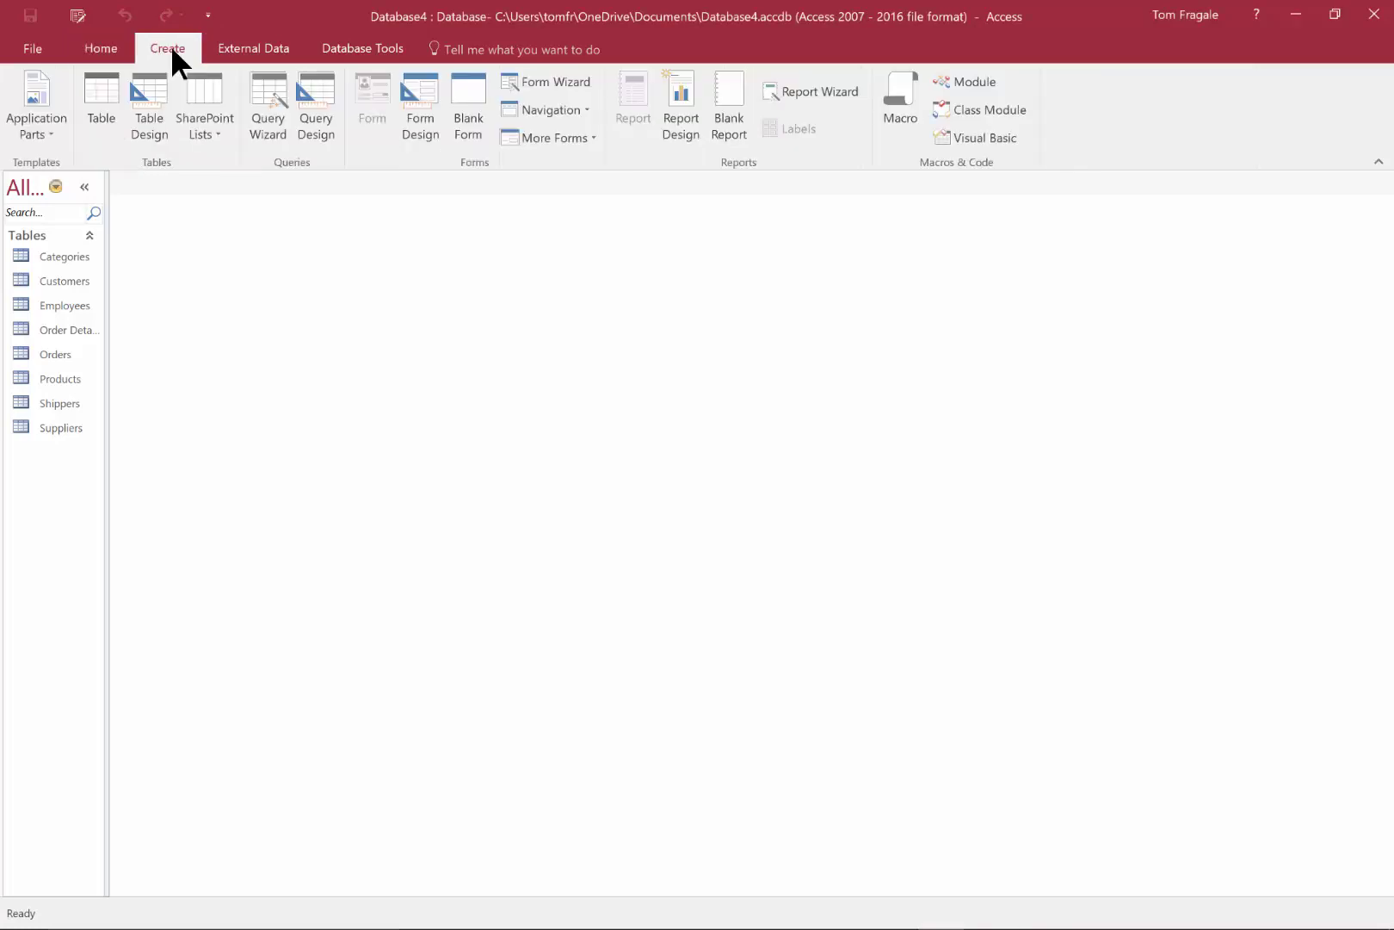
pyautogui.click(315, 118)
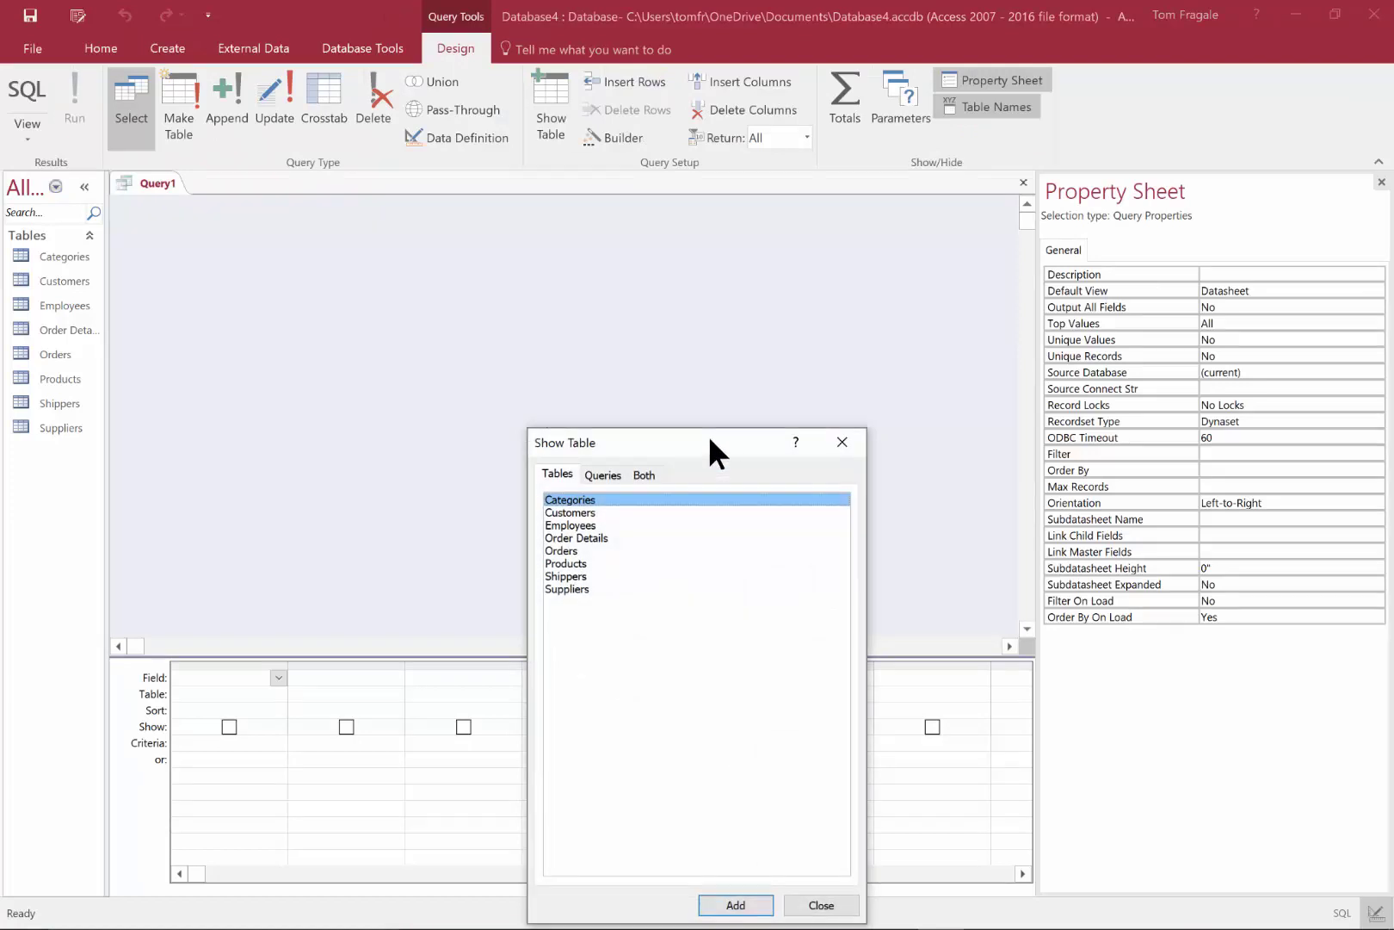
pyautogui.moveTo(708, 435); pyautogui.dragTo(702, 366)
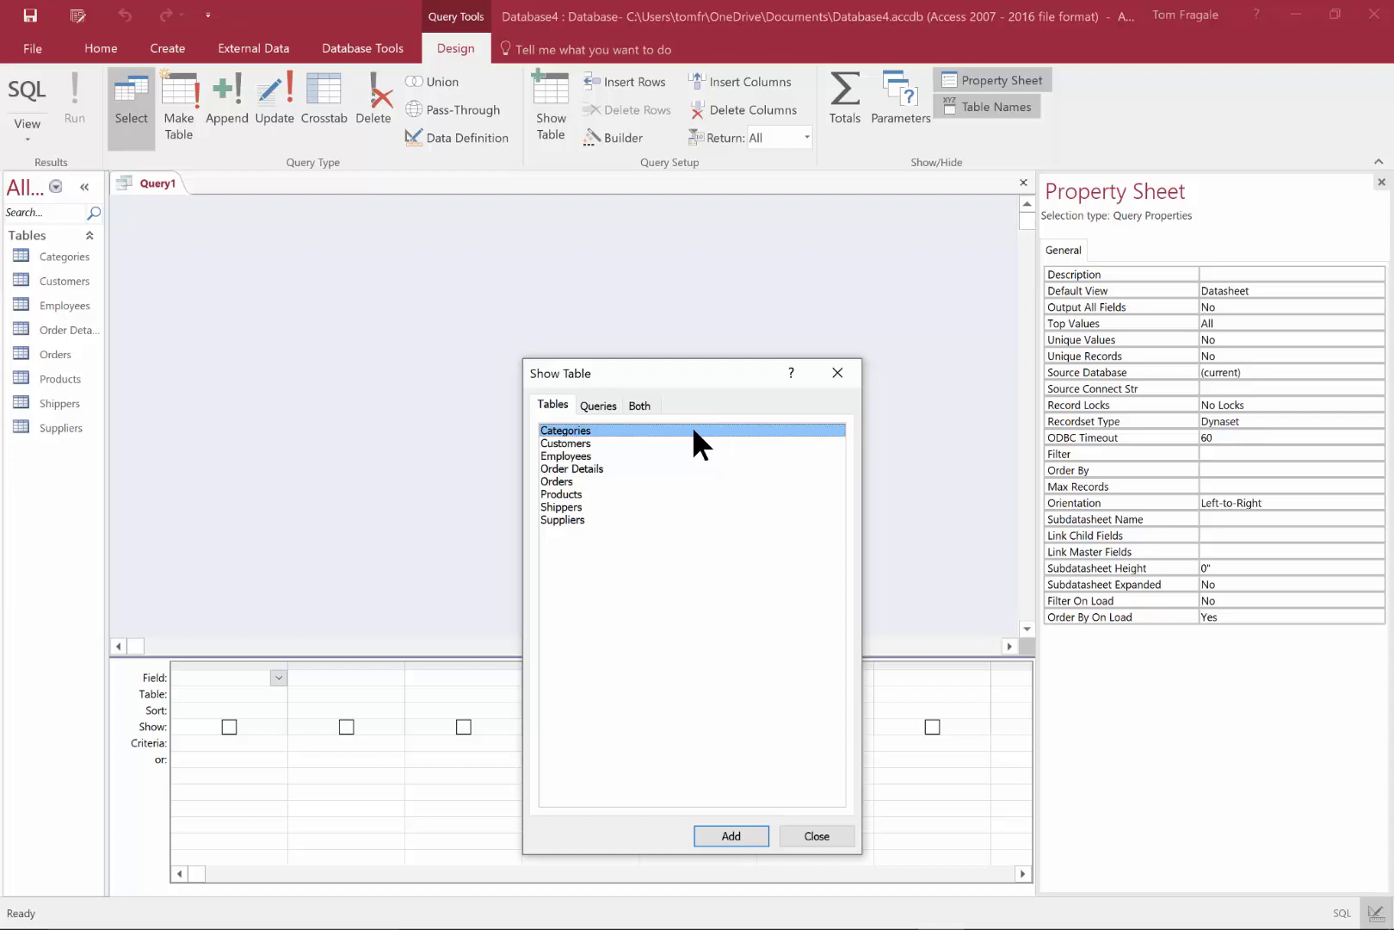
pyautogui.doubleClick(564, 442)
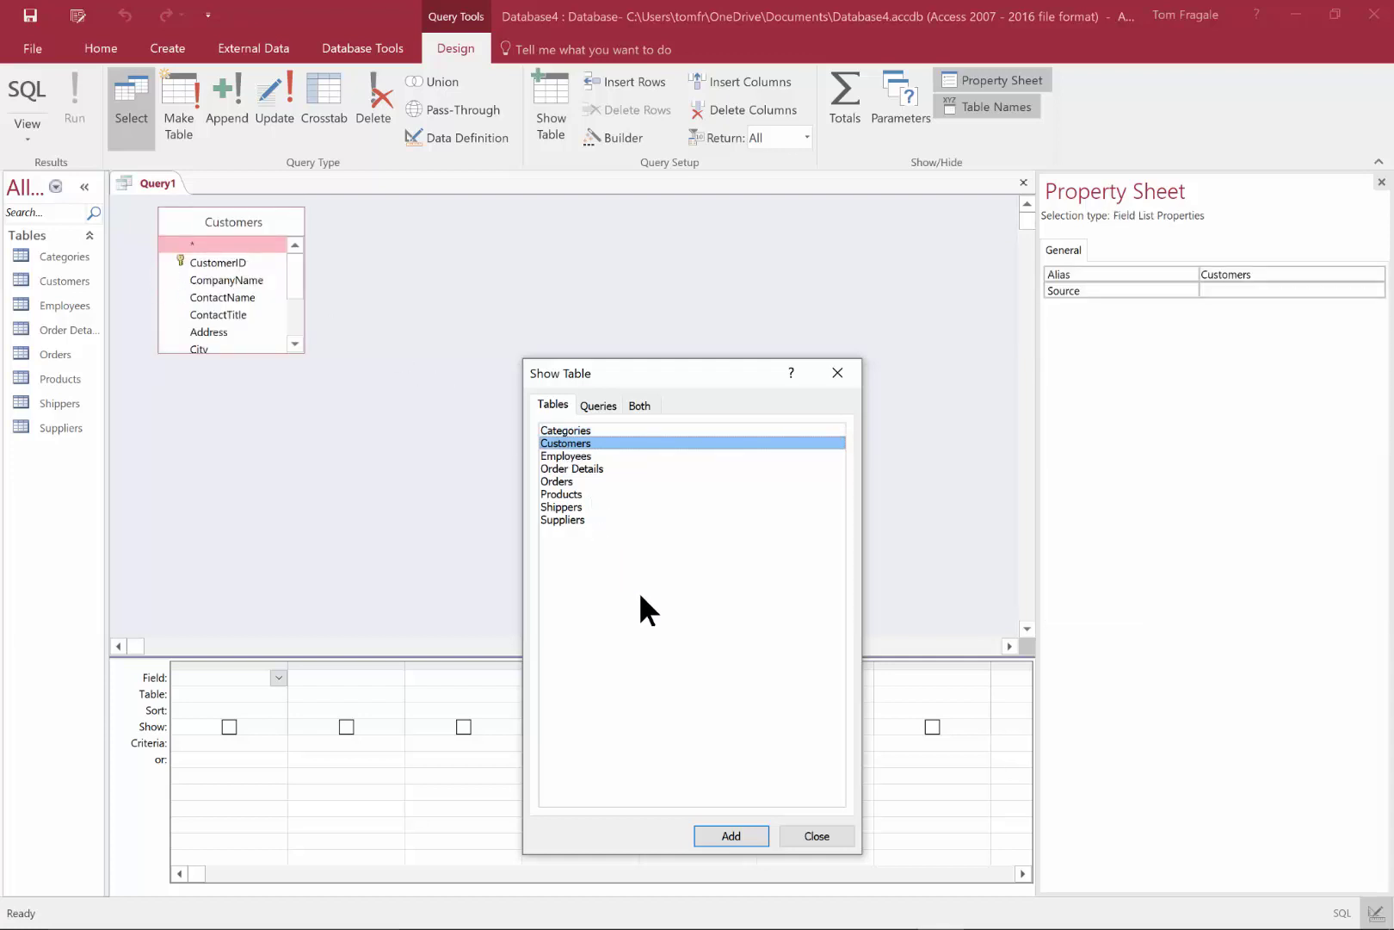
pyautogui.doubleClick(564, 481)
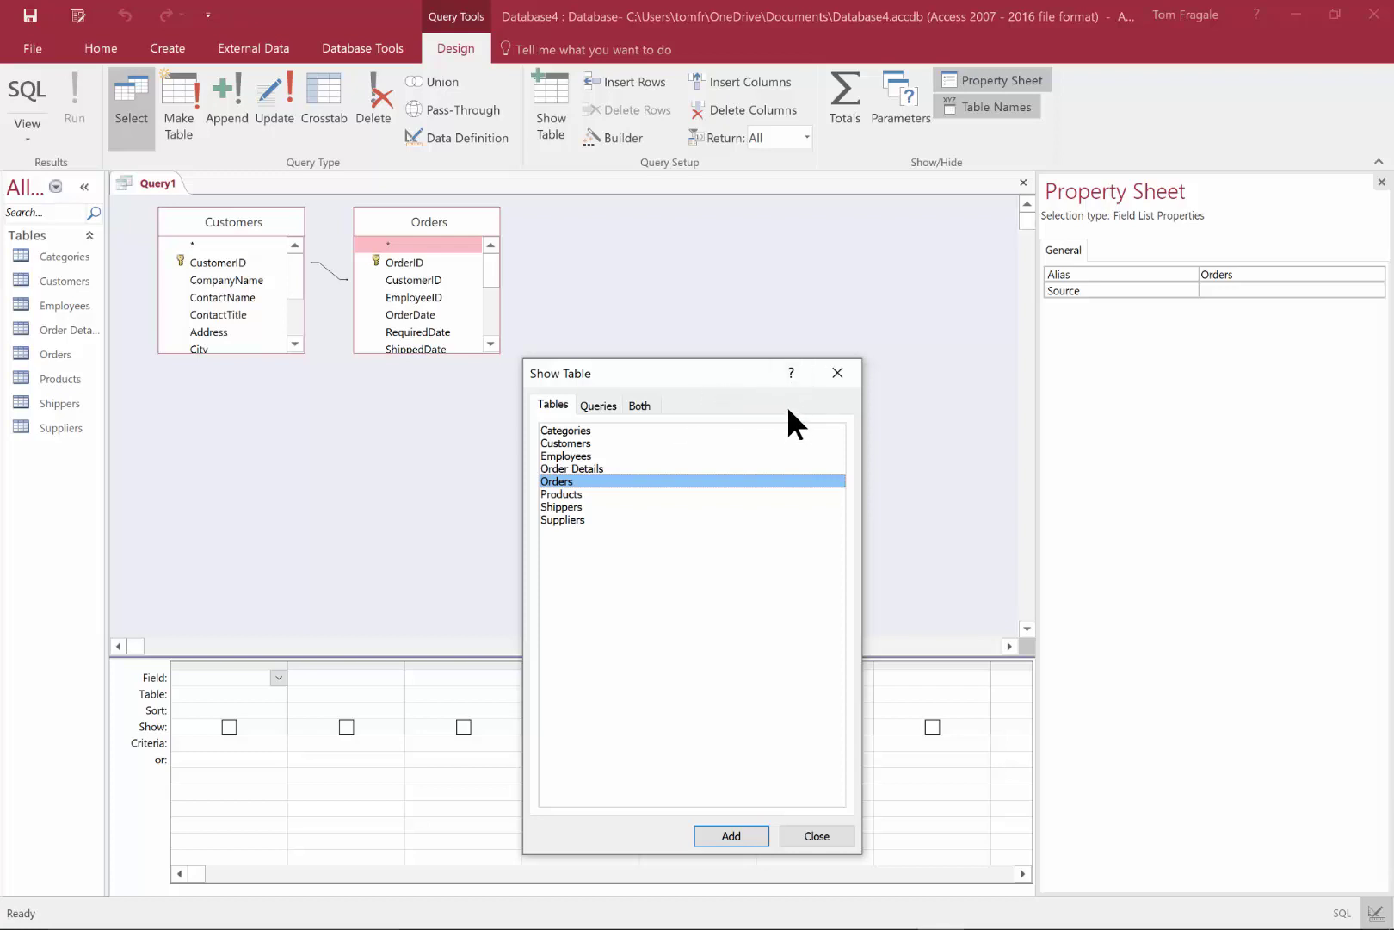
pyautogui.click(836, 372)
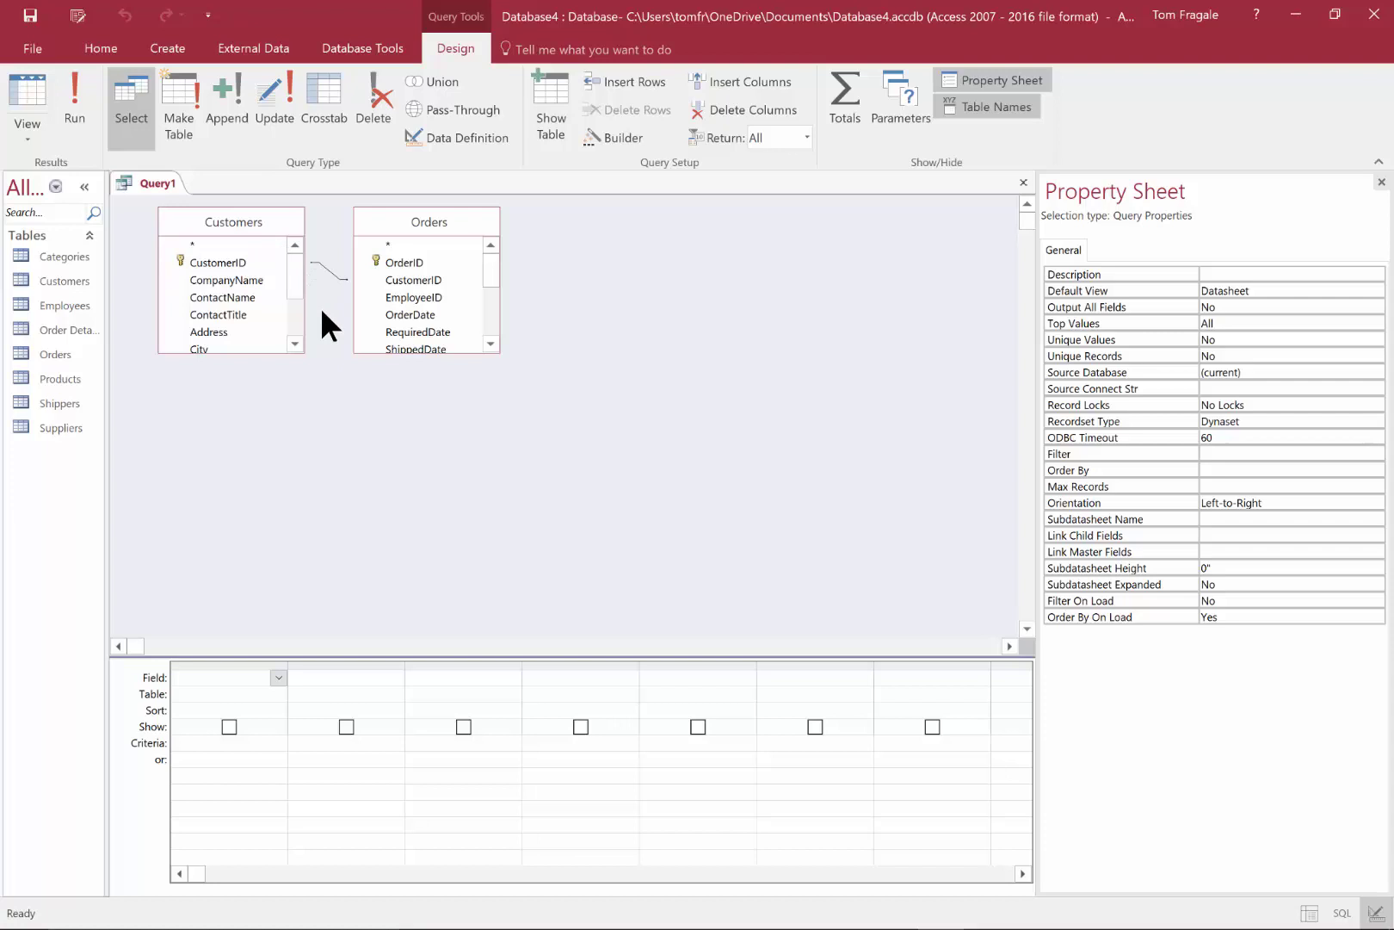
# Add the CustomerID, CompanyName, ContactName and ContactTitle fields from the Customers table to the query.
pyautogui.doubleClick(201, 258)
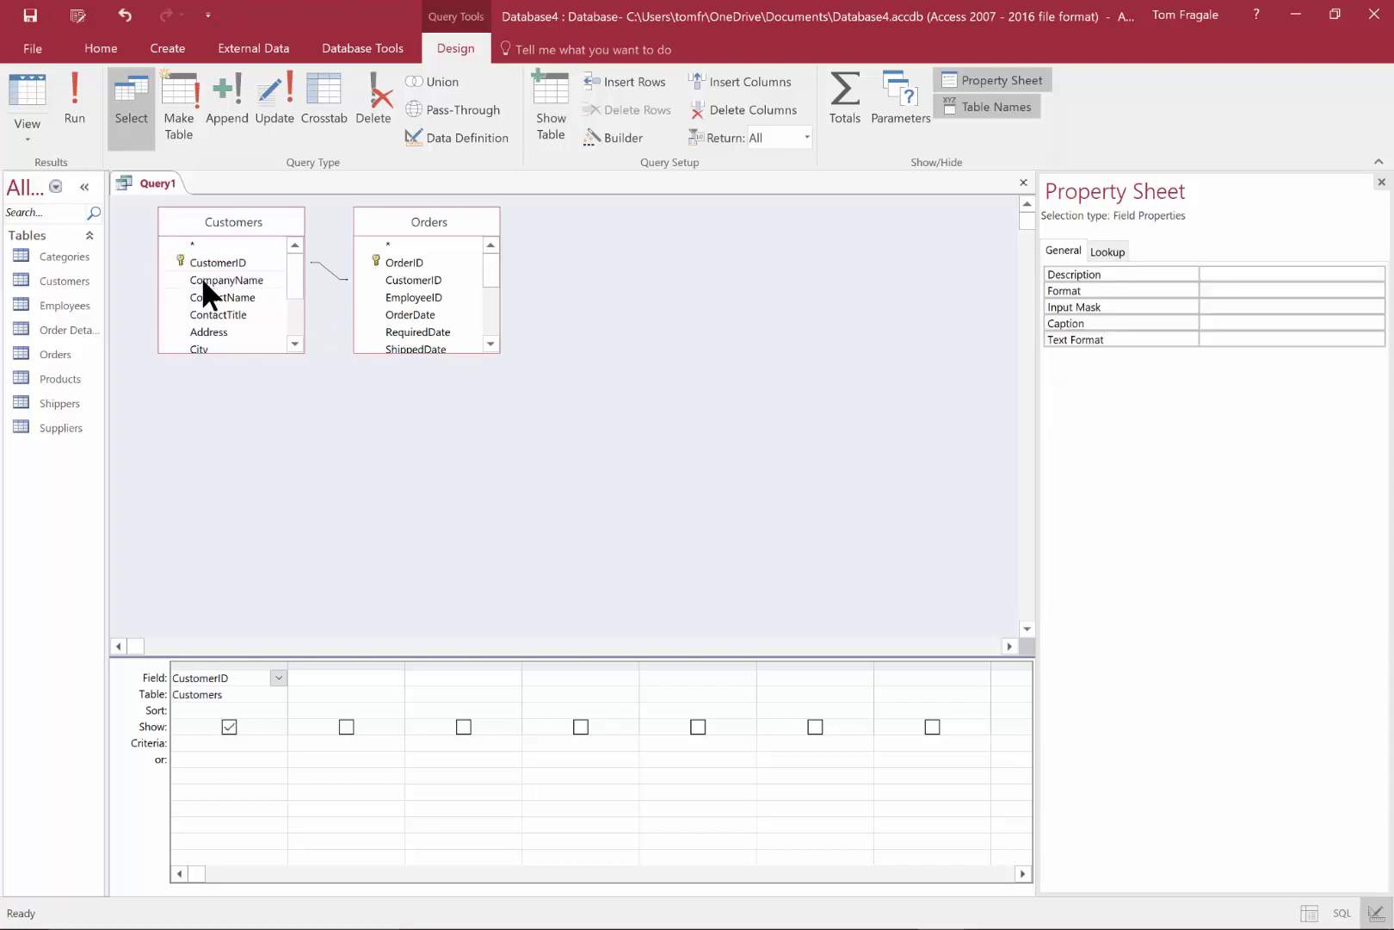
pyautogui.doubleClick(201, 279)
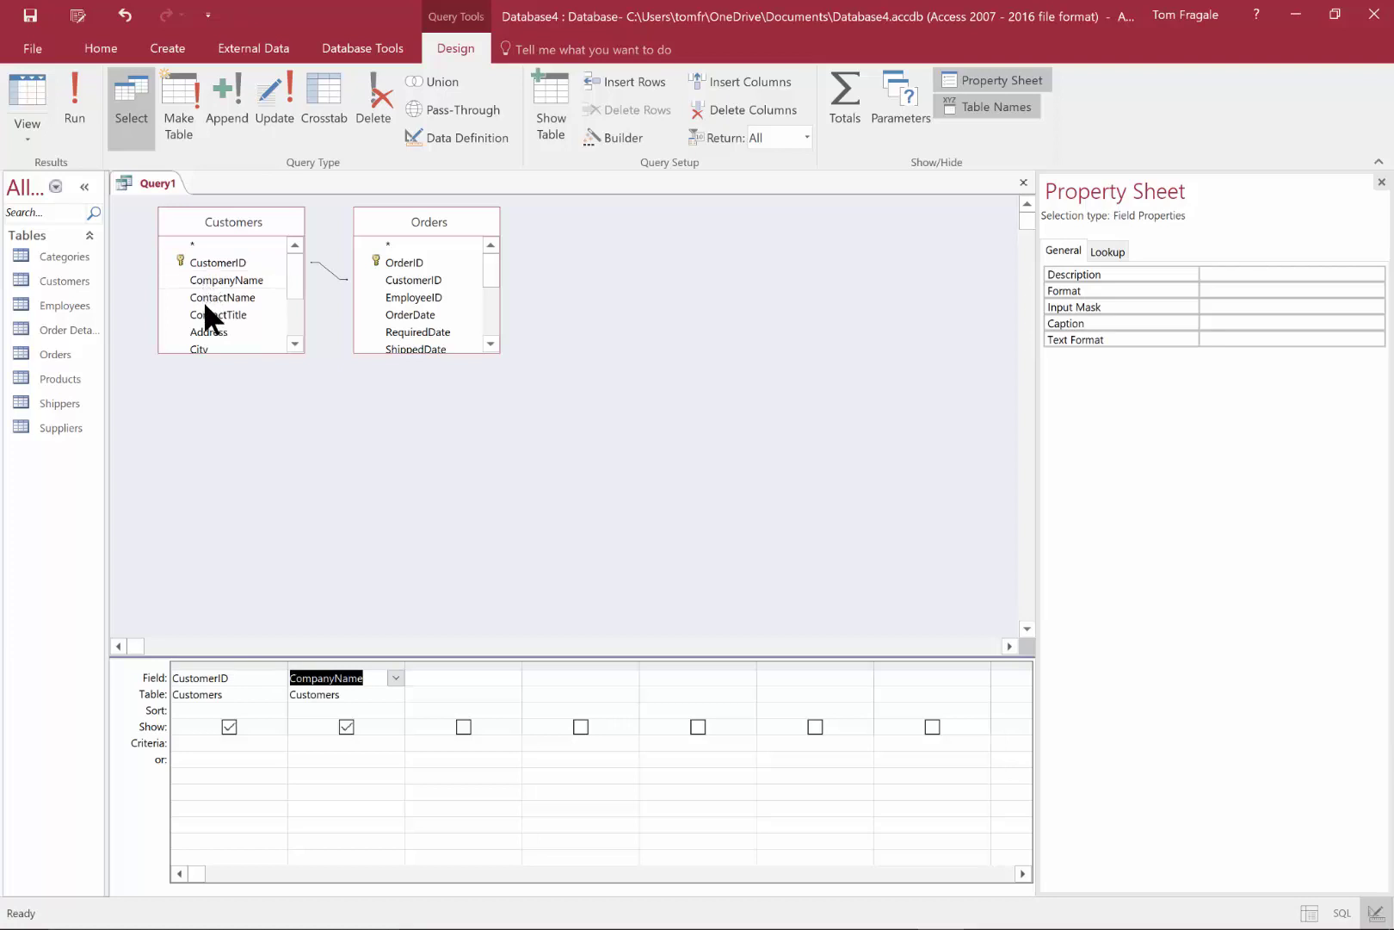
pyautogui.doubleClick(202, 296)
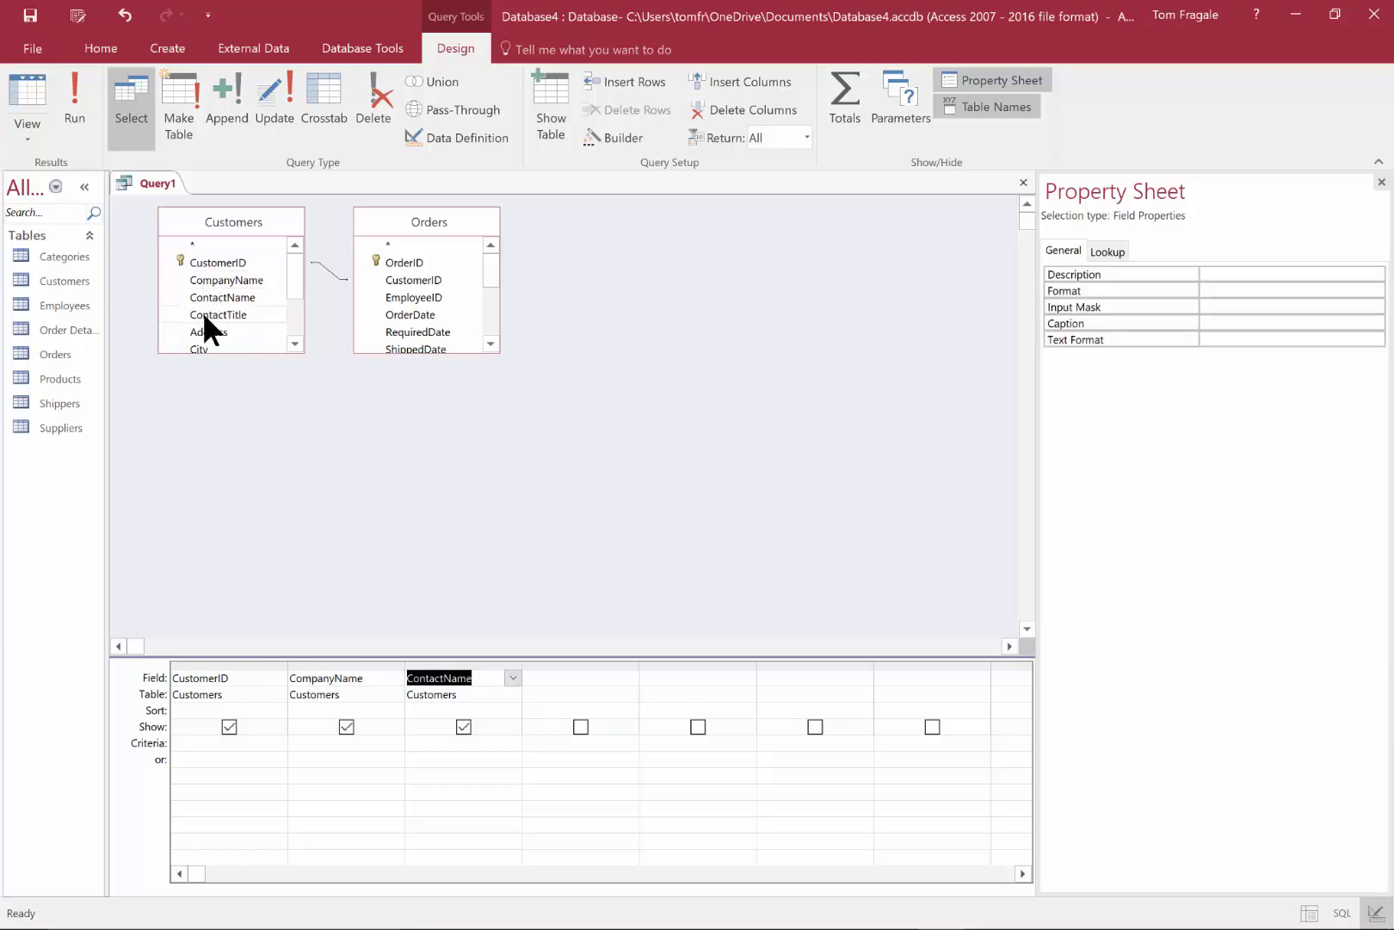
pyautogui.doubleClick(203, 314)
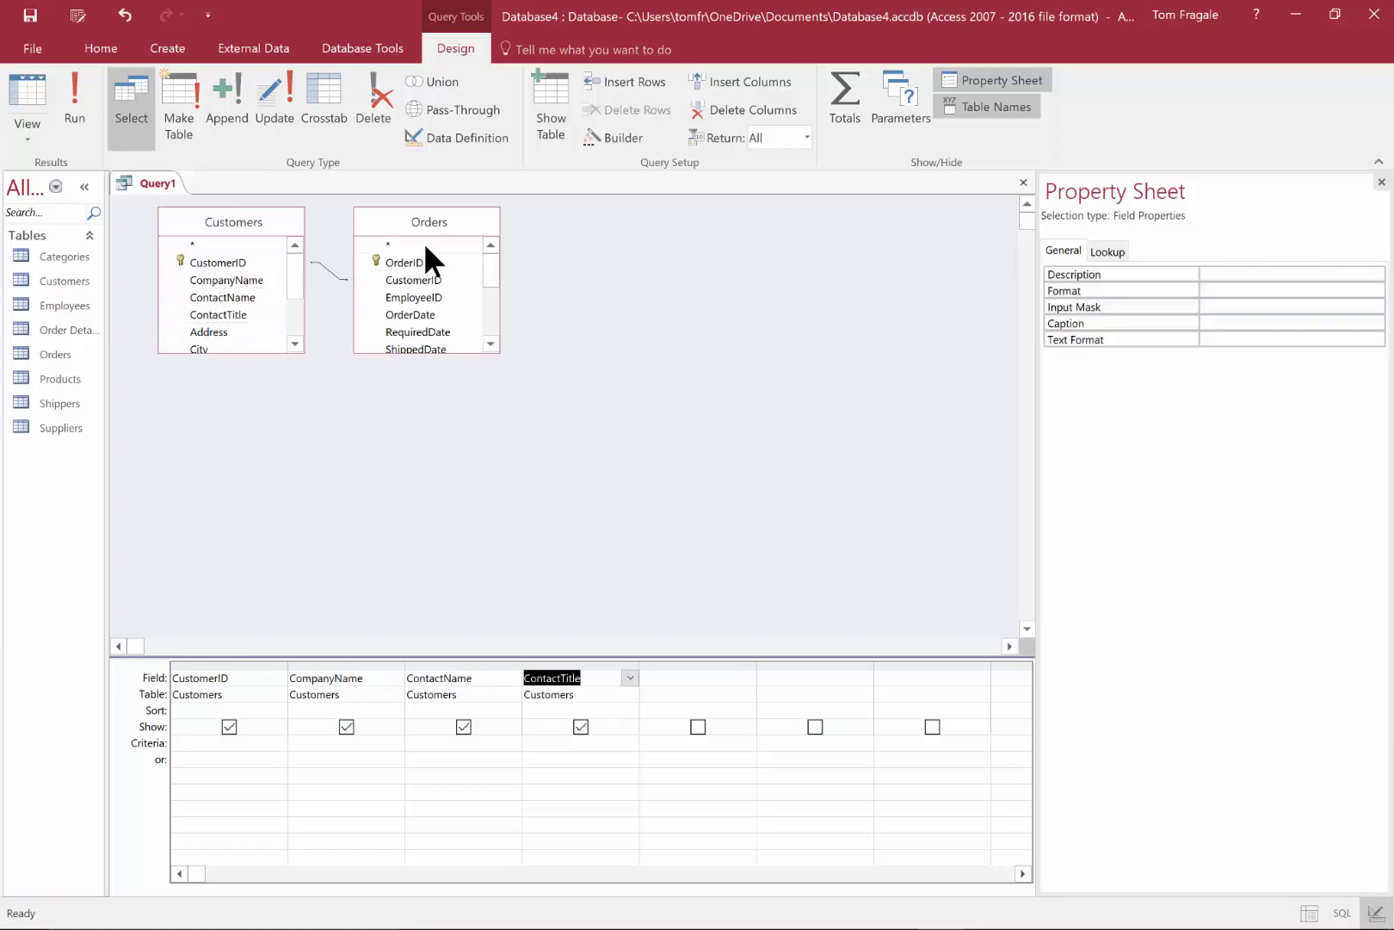
# Add the OrderID, EmployeeID, OrderDate and orderamount fields from the Orders table to the query.
pyautogui.doubleClick(409, 260)
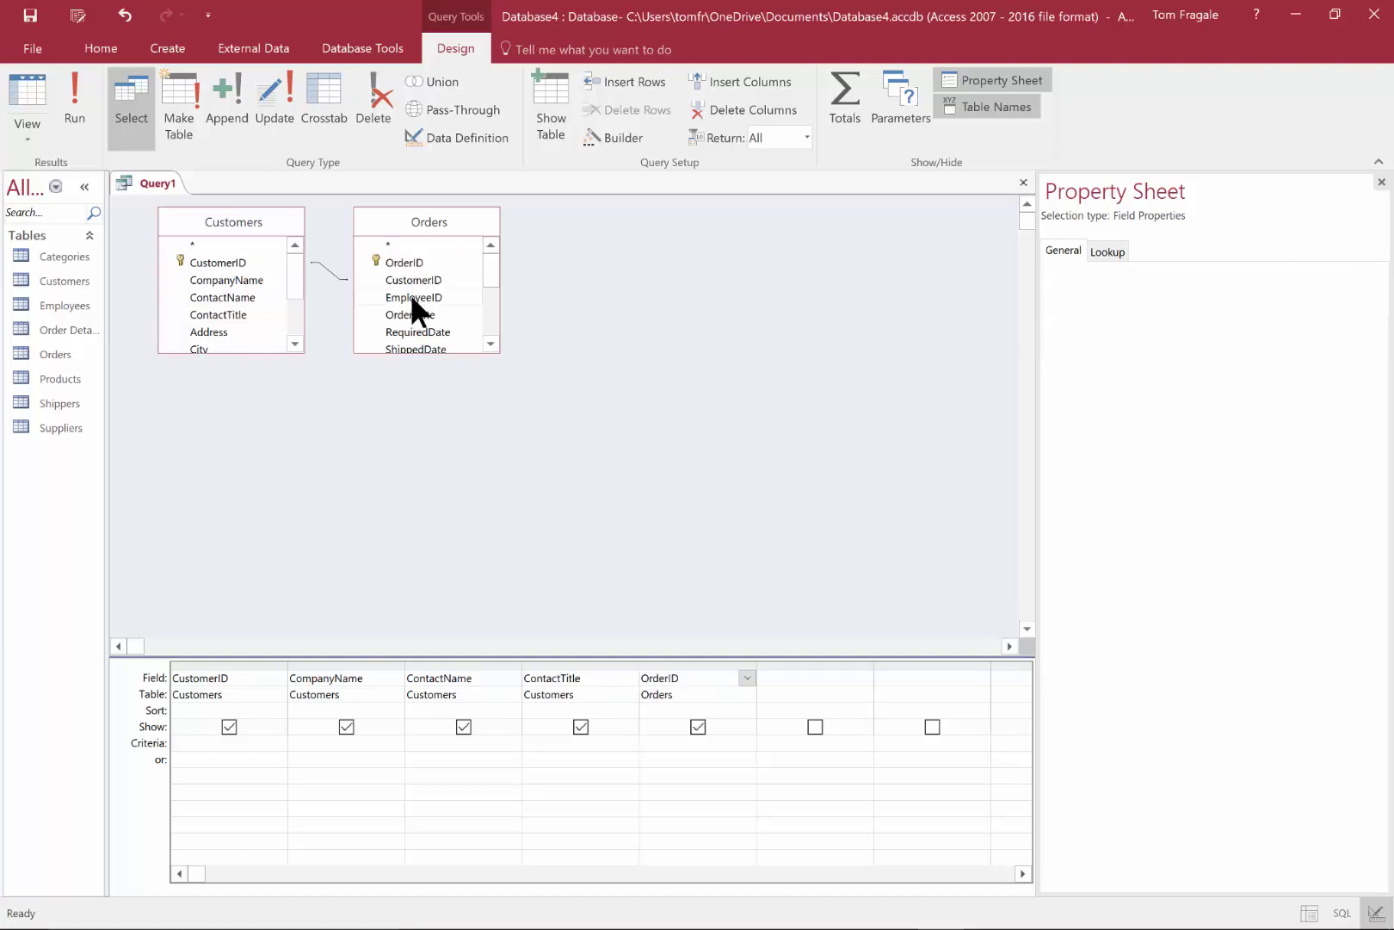
pyautogui.doubleClick(409, 295)
pyautogui.doubleClick(401, 315)
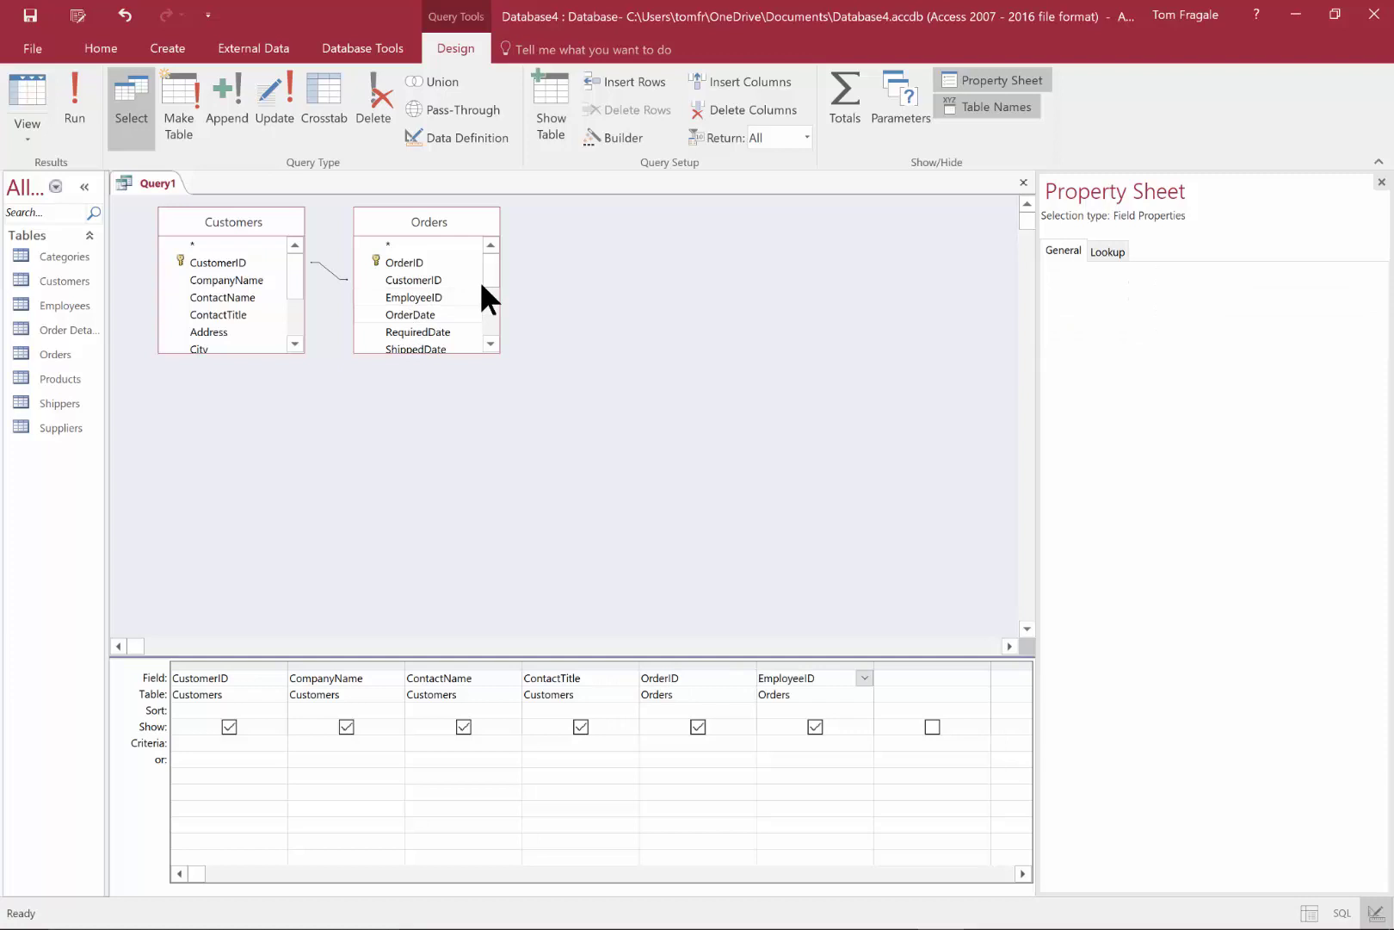
pyautogui.moveTo(489, 272); pyautogui.dragTo(485, 323)
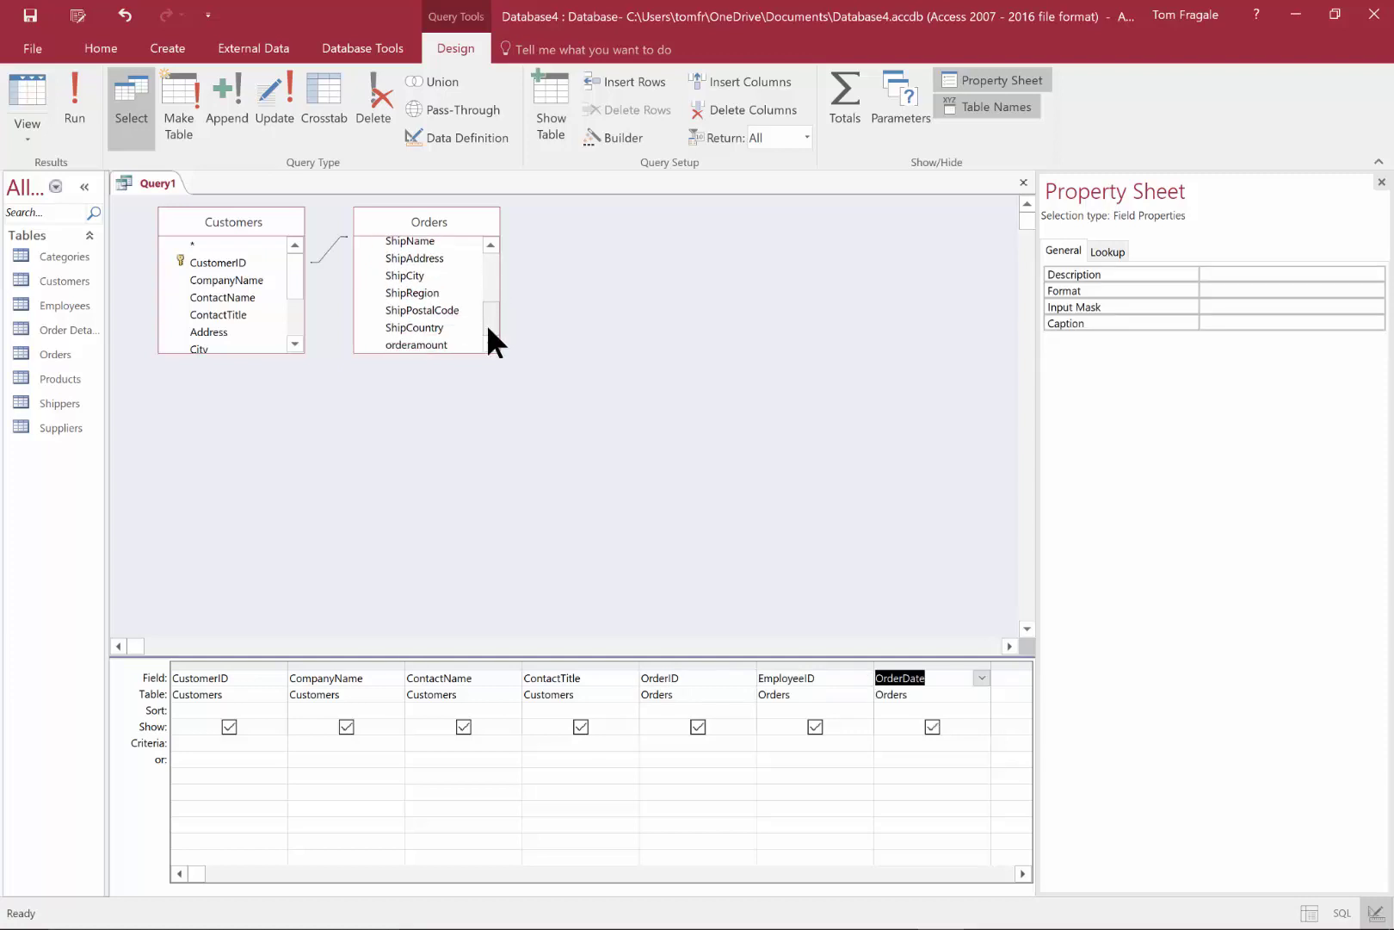
pyautogui.doubleClick(405, 344)
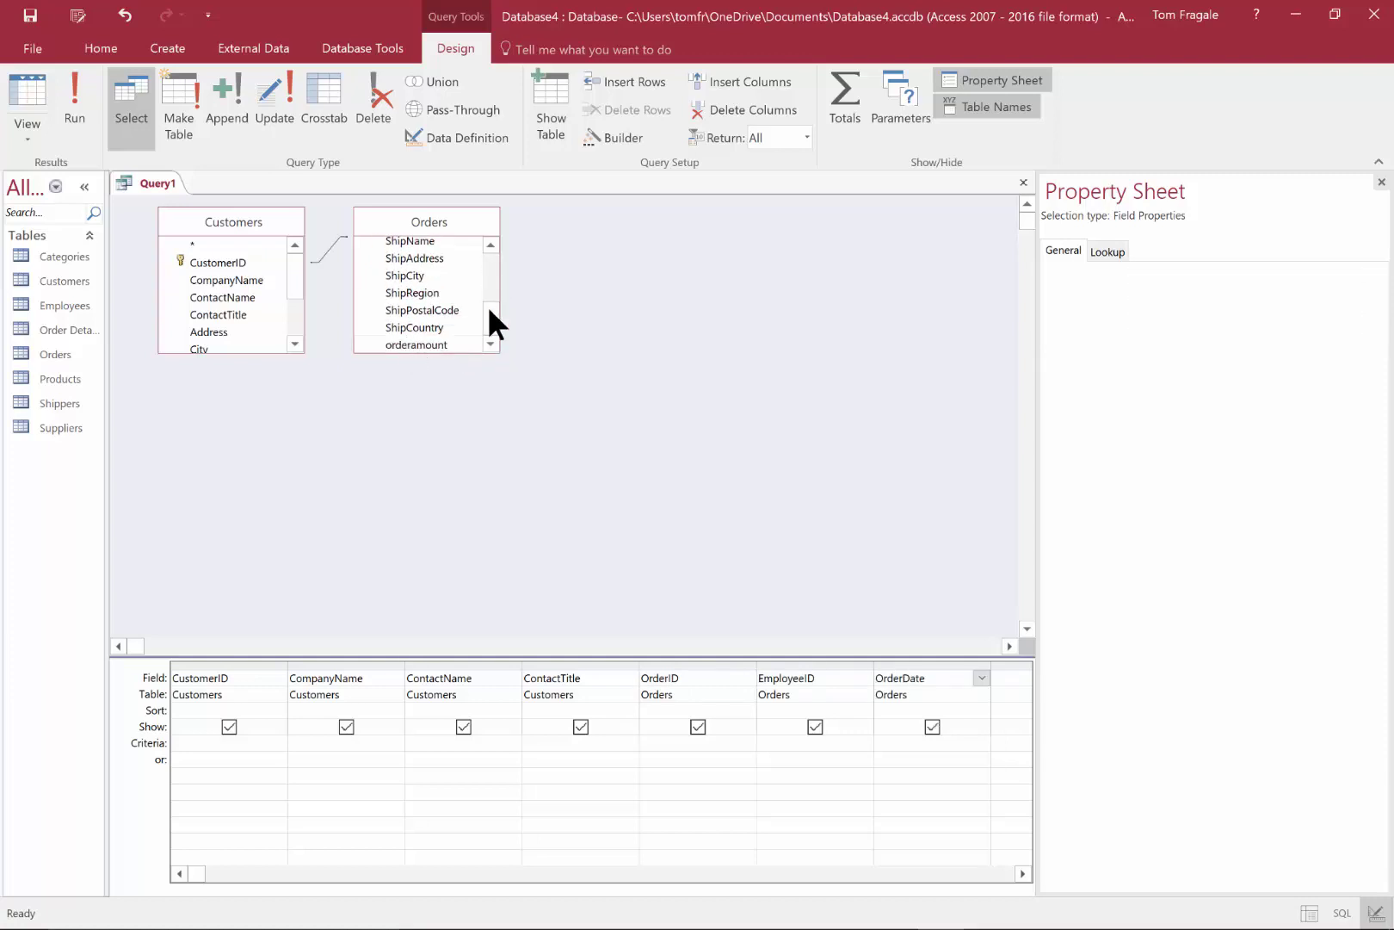
pyautogui.moveTo(486, 310); pyautogui.dragTo(486, 261)
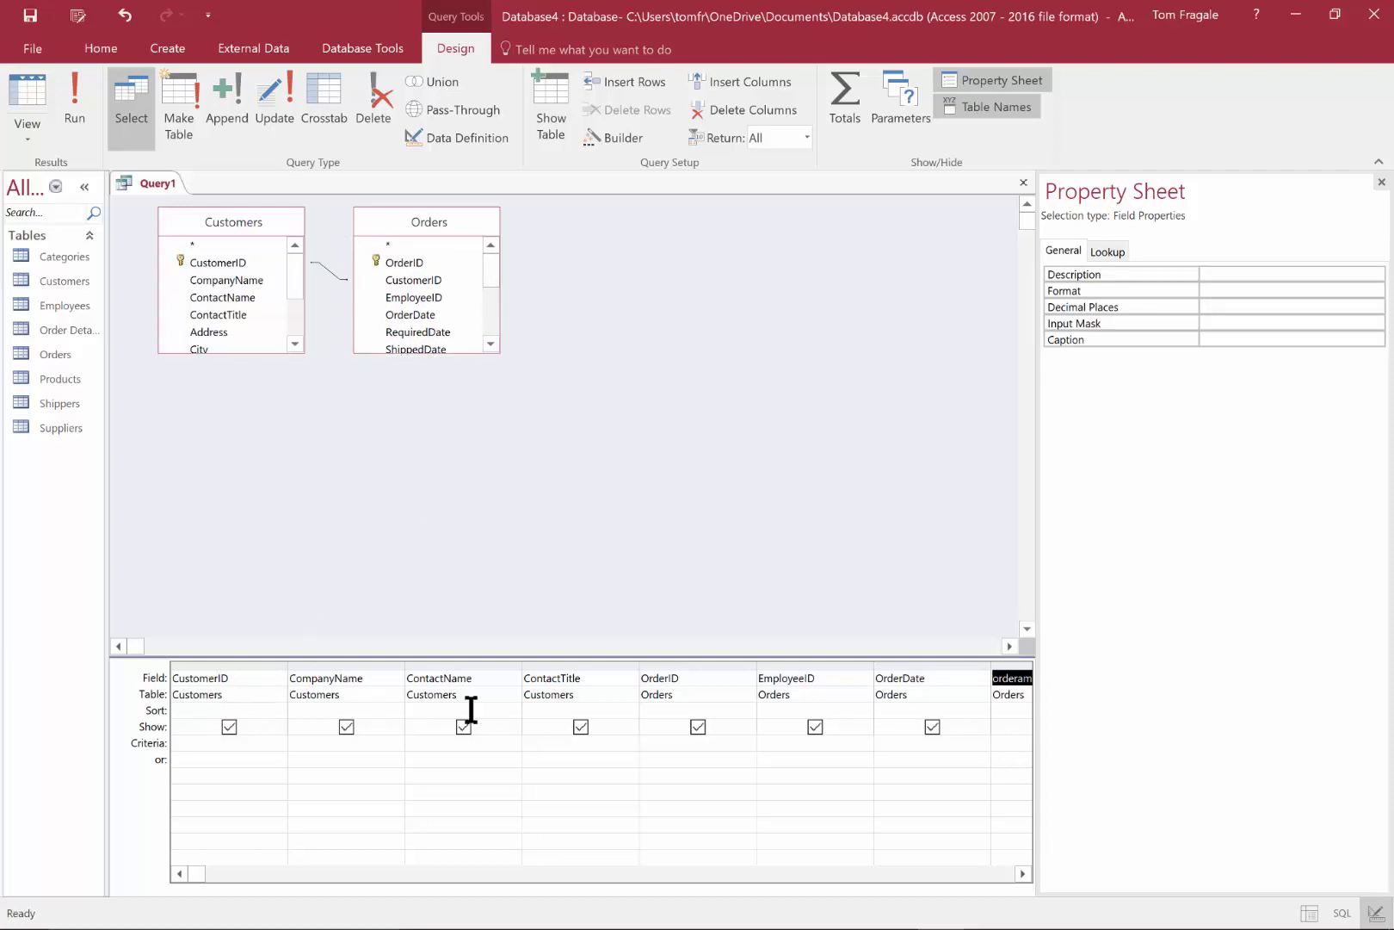
# Run the query with the default join to view the customers and their orders.
pyautogui.click(213, 693)
pyautogui.click(218, 696)
pyautogui.click(72, 107)
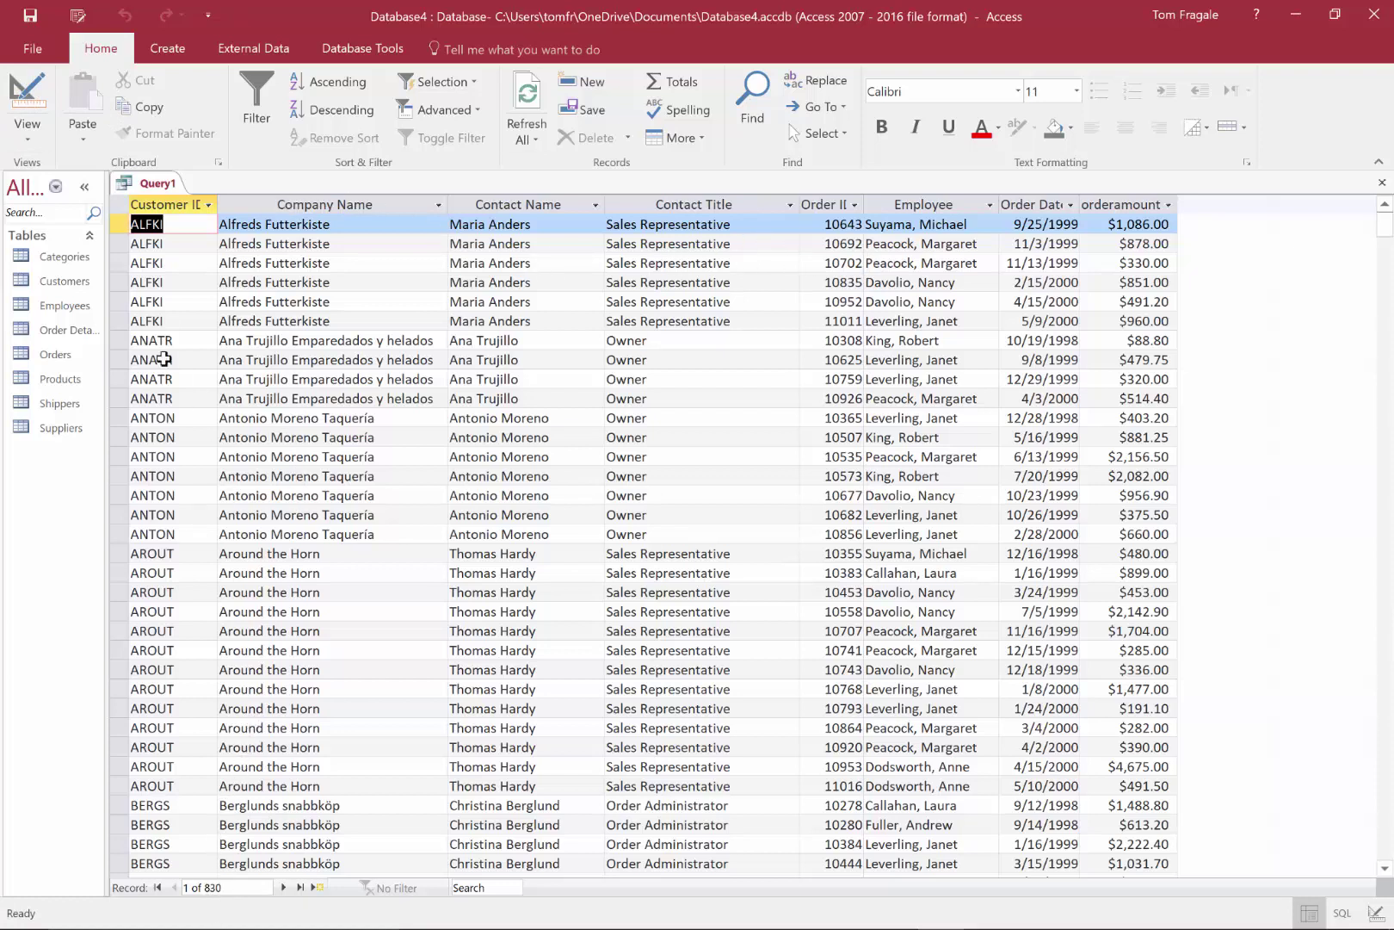
# Examine the join properties between Customers and Orders, keeping the option that only includes rows with equal joined fields.
pyautogui.click(21, 91)
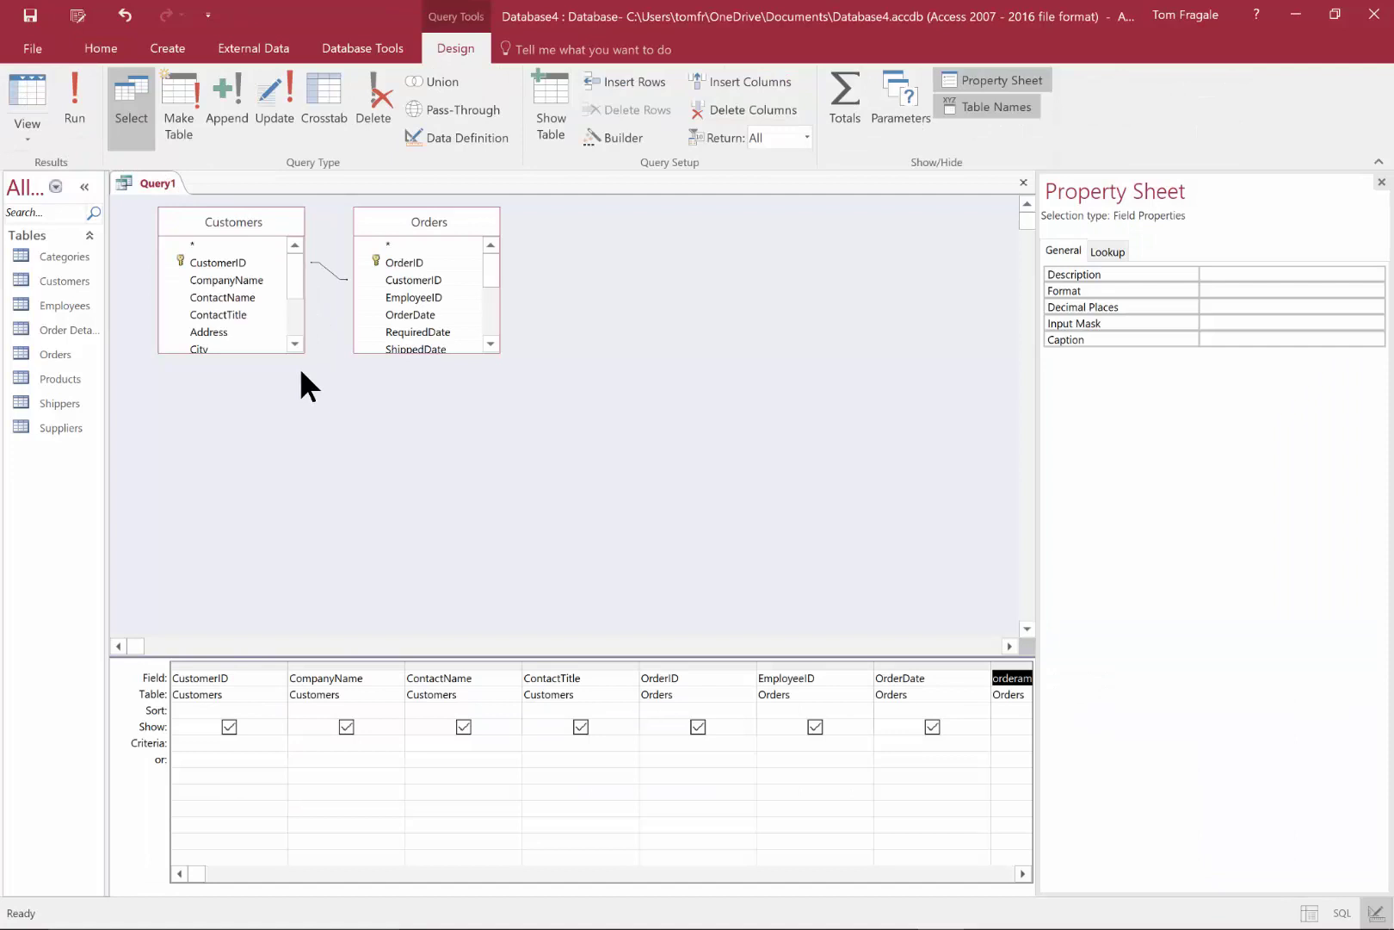
pyautogui.doubleClick(327, 268)
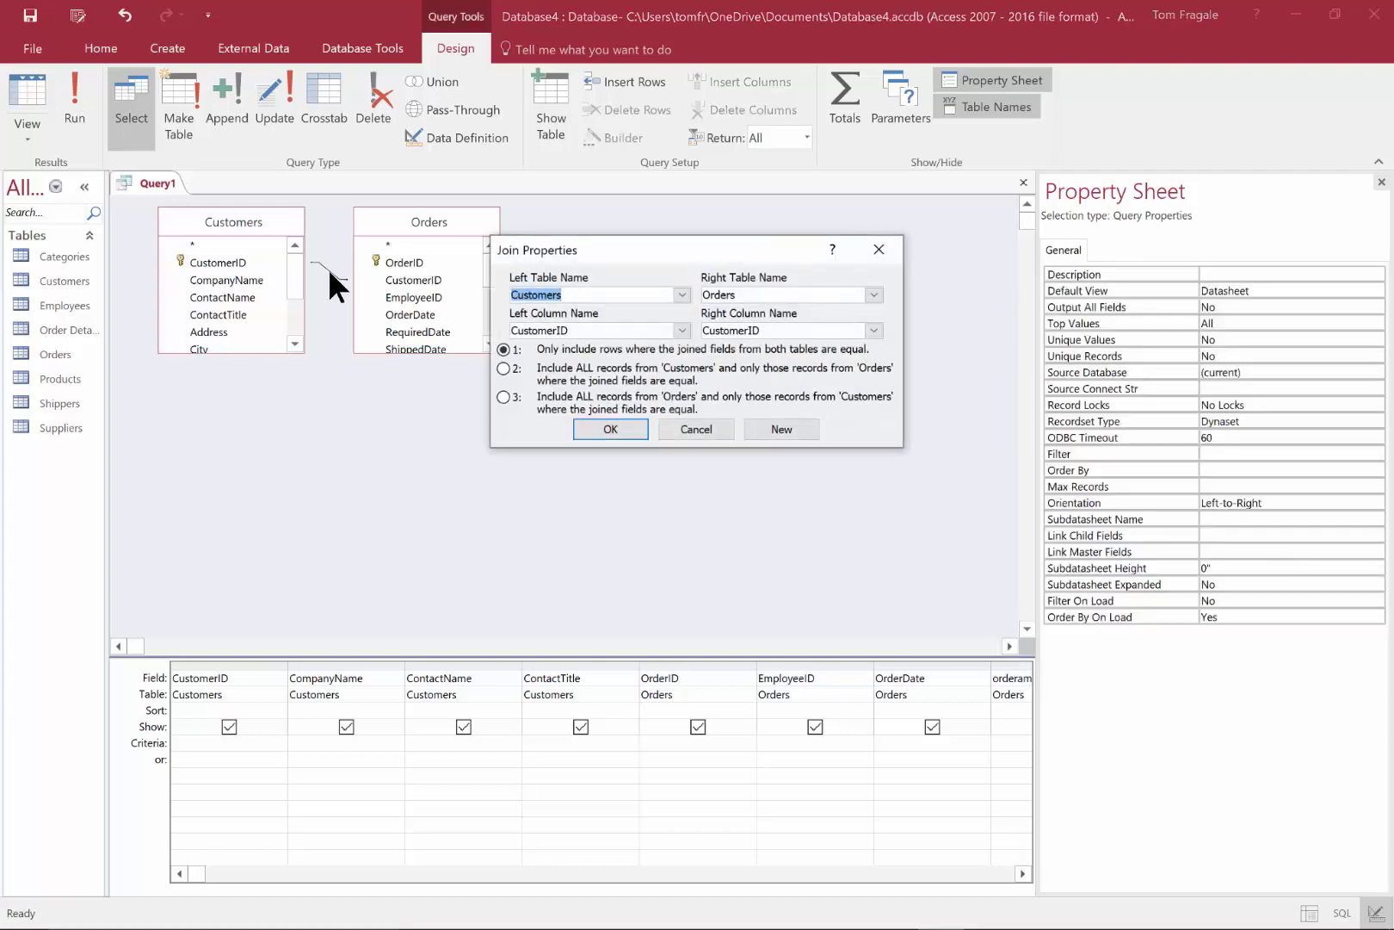
pyautogui.moveTo(676, 254); pyautogui.dragTo(731, 212)
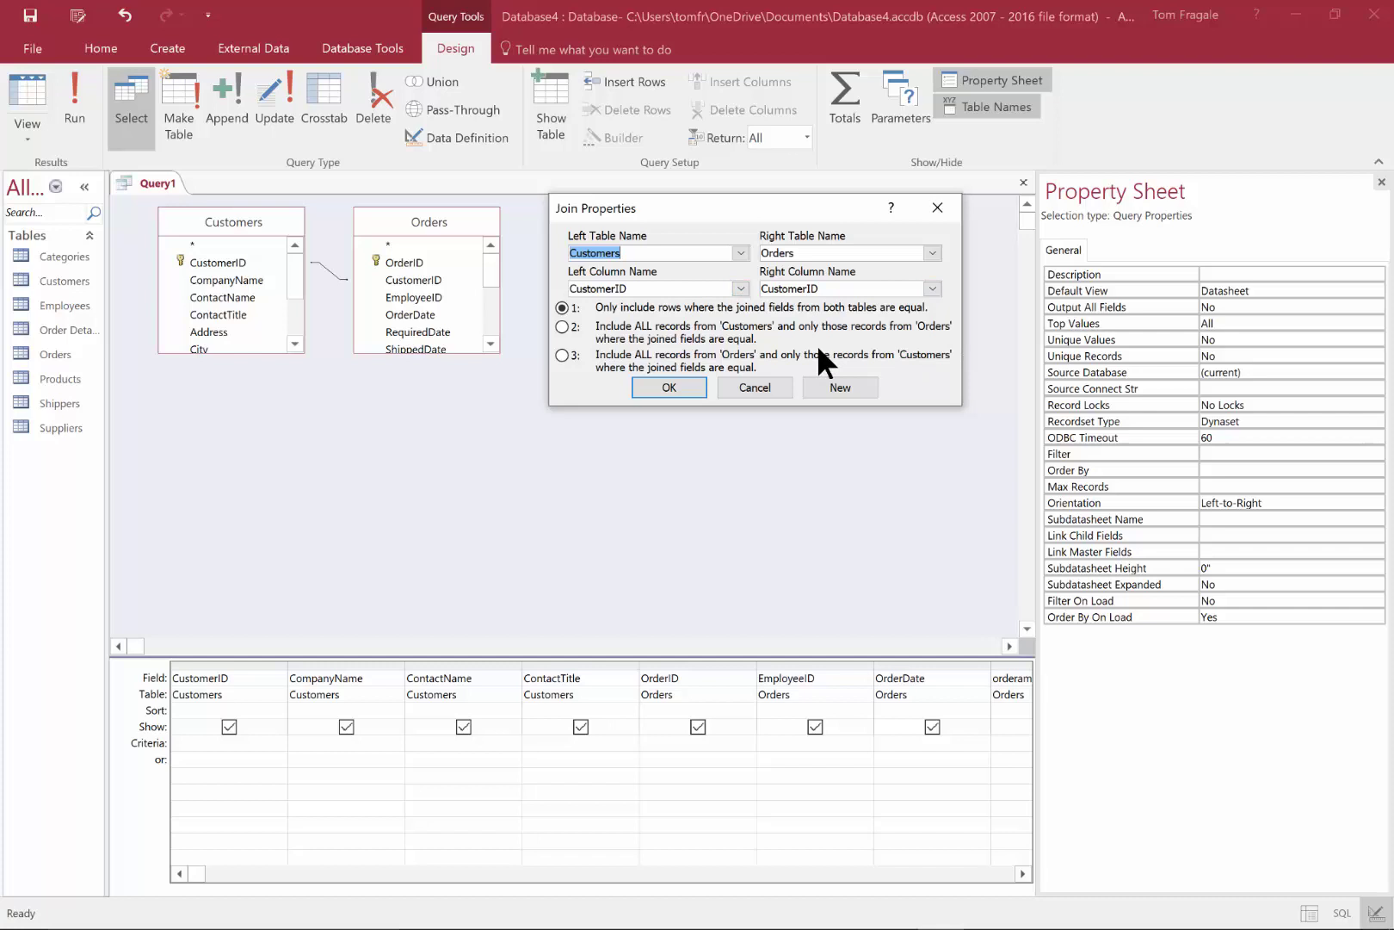
pyautogui.click(561, 327)
pyautogui.click(564, 303)
pyautogui.click(653, 388)
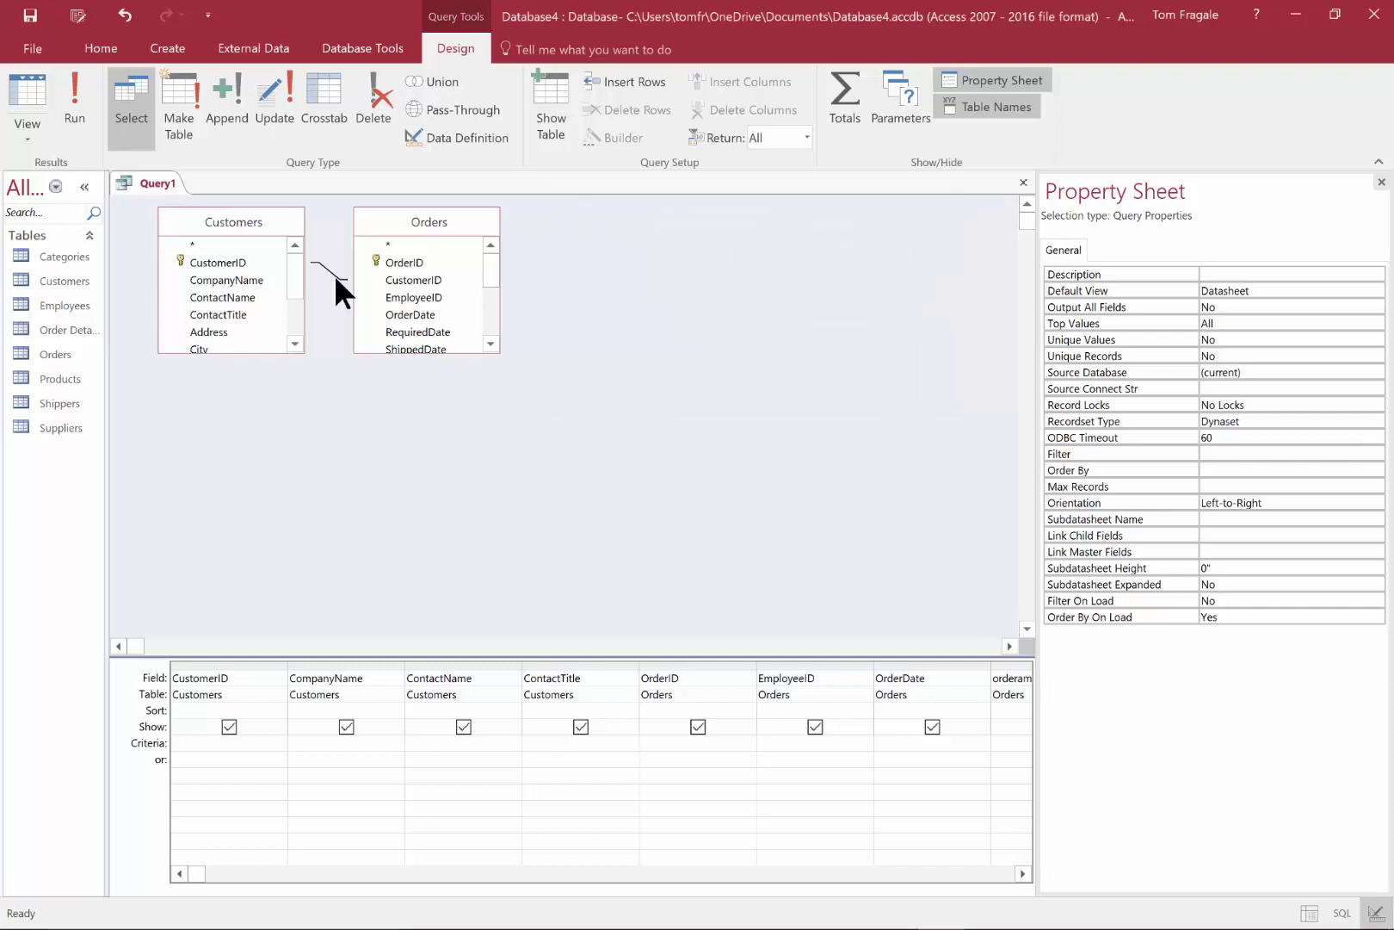
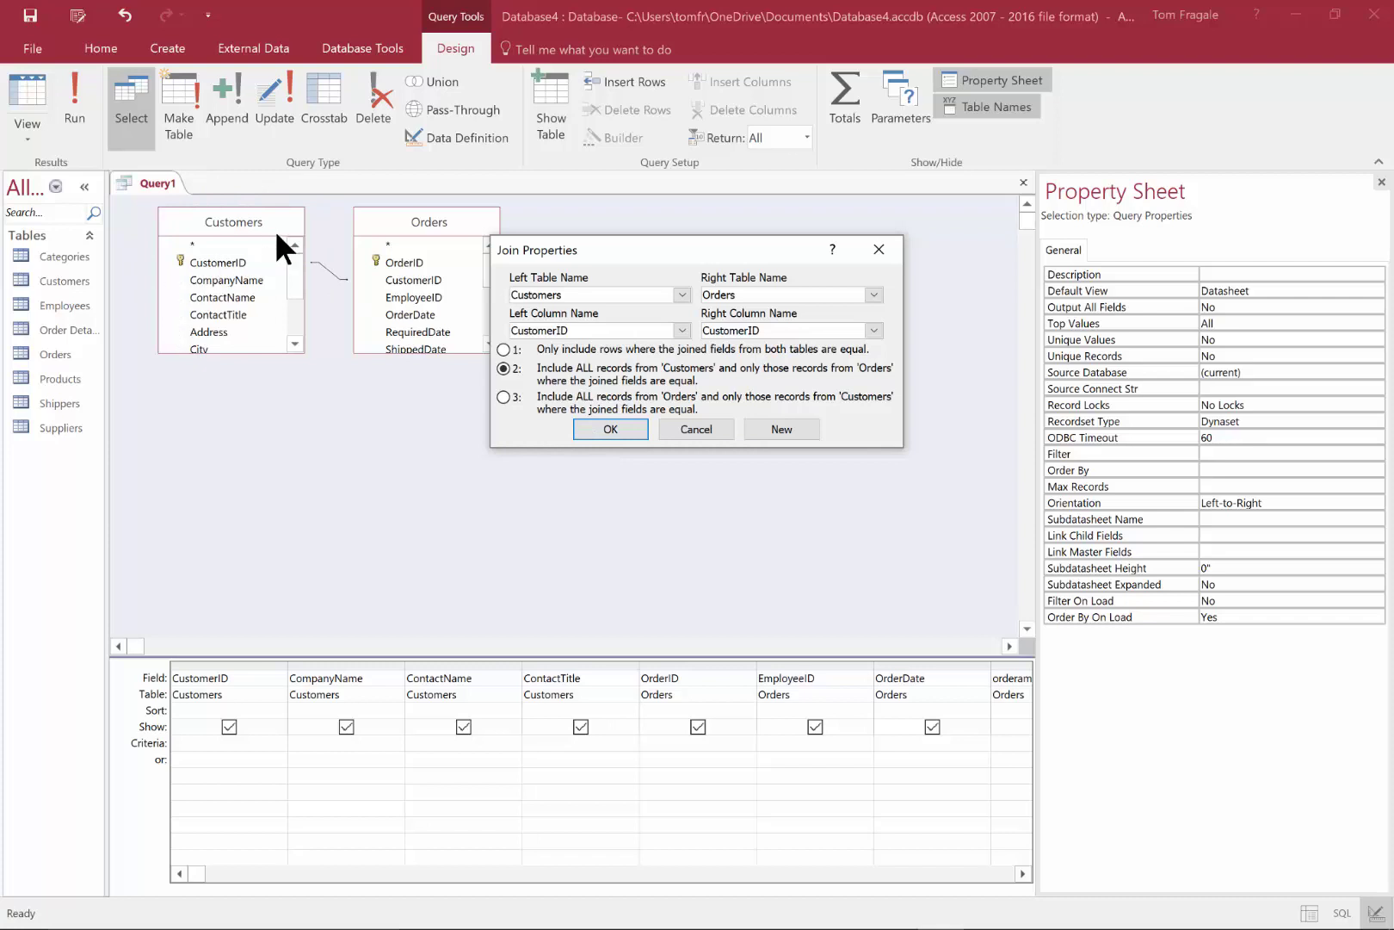
# Set the join to include all records from Customers and only matching records from Orders, and run the query.
pyautogui.click(618, 432)
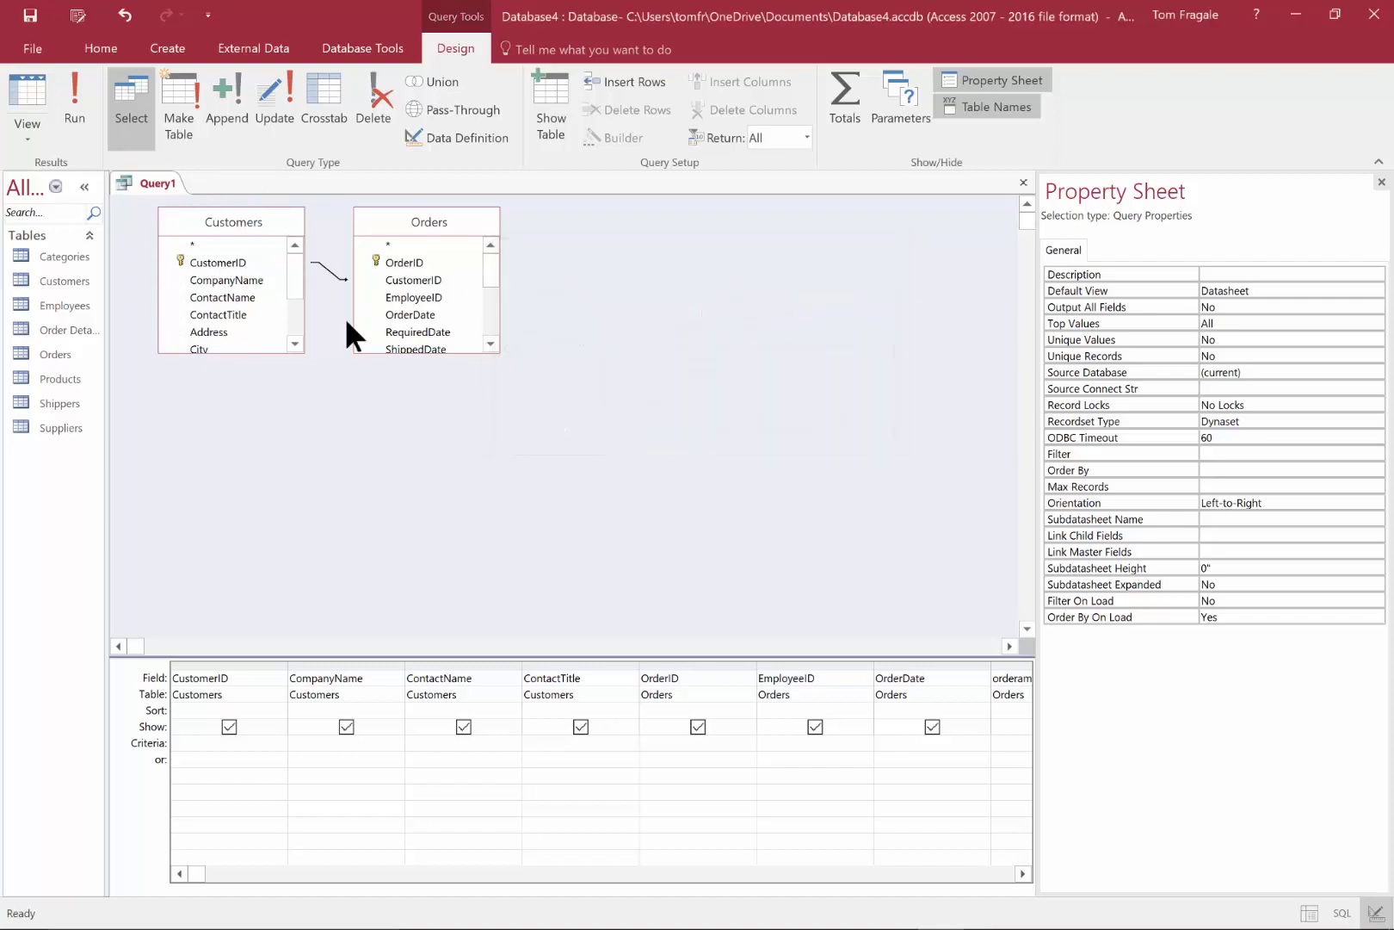
pyautogui.click(77, 93)
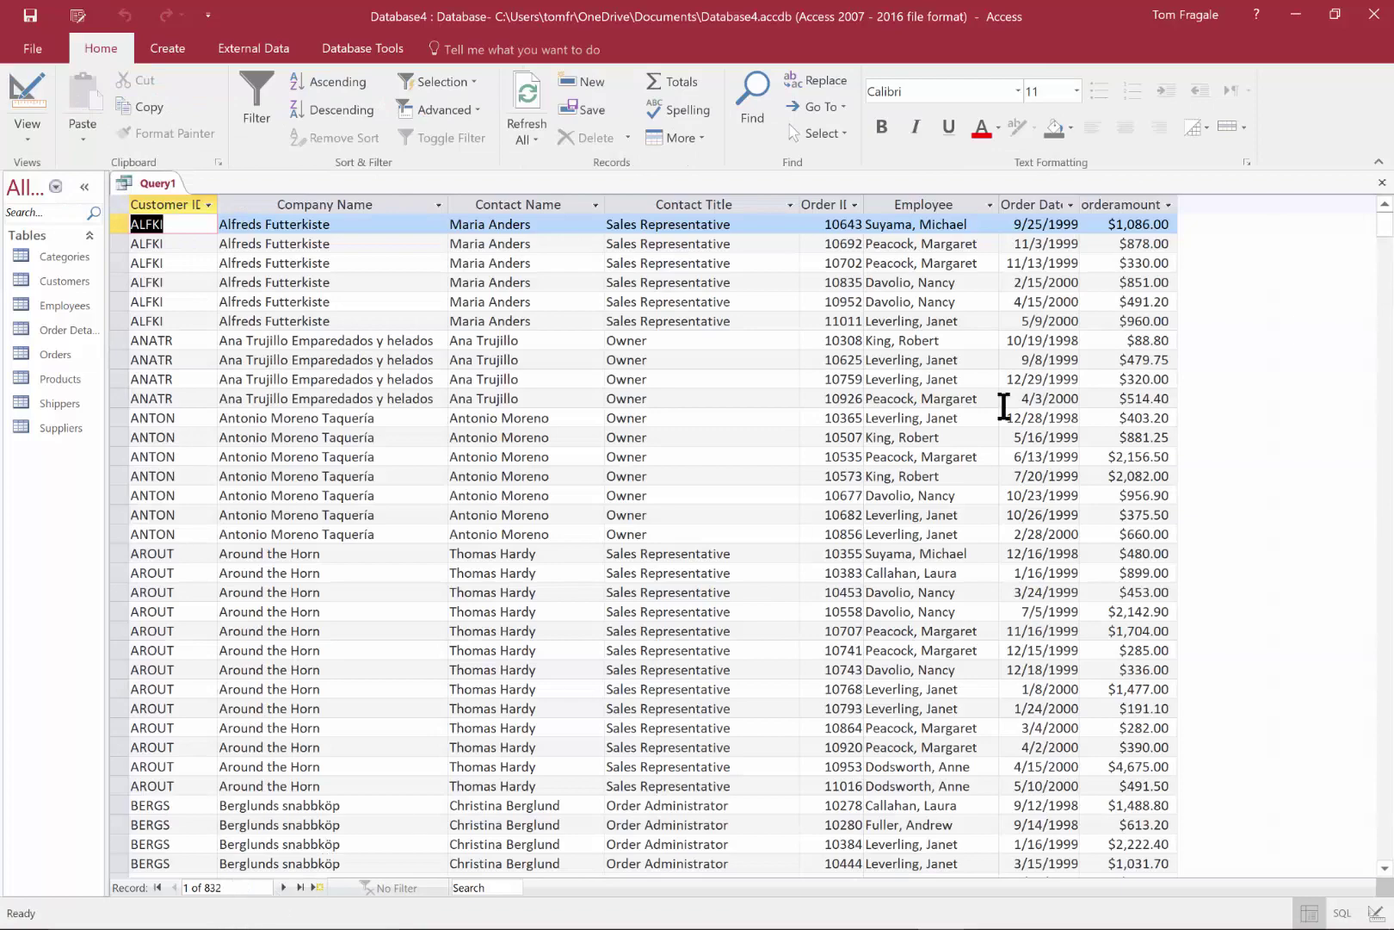
# Sort the query results by Order ID from smallest to largest.
pyautogui.moveTo(1385, 227); pyautogui.dragTo(1386, 150)
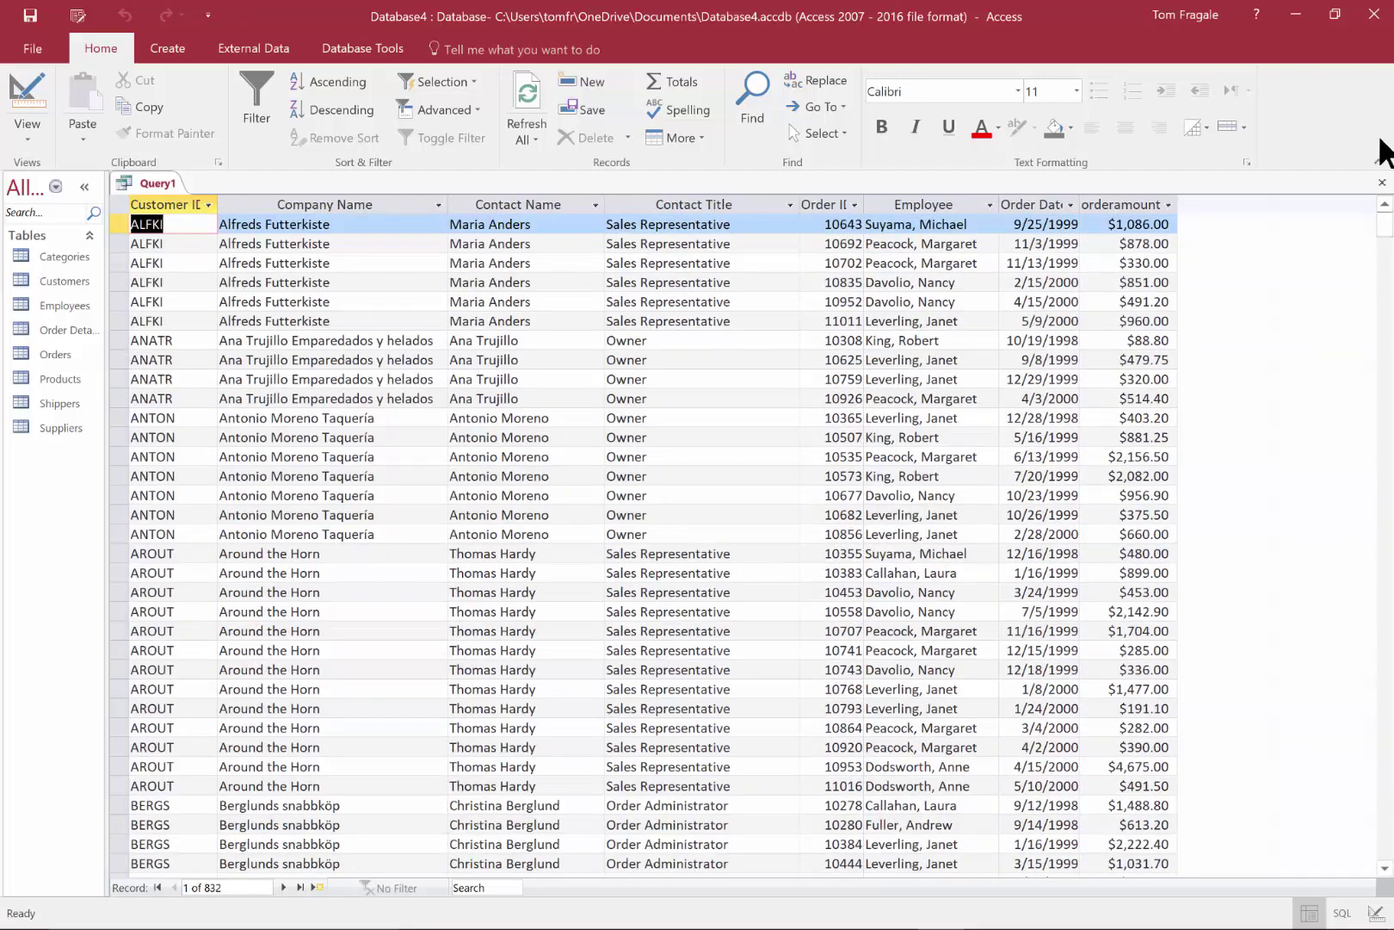
pyautogui.rightClick(826, 206)
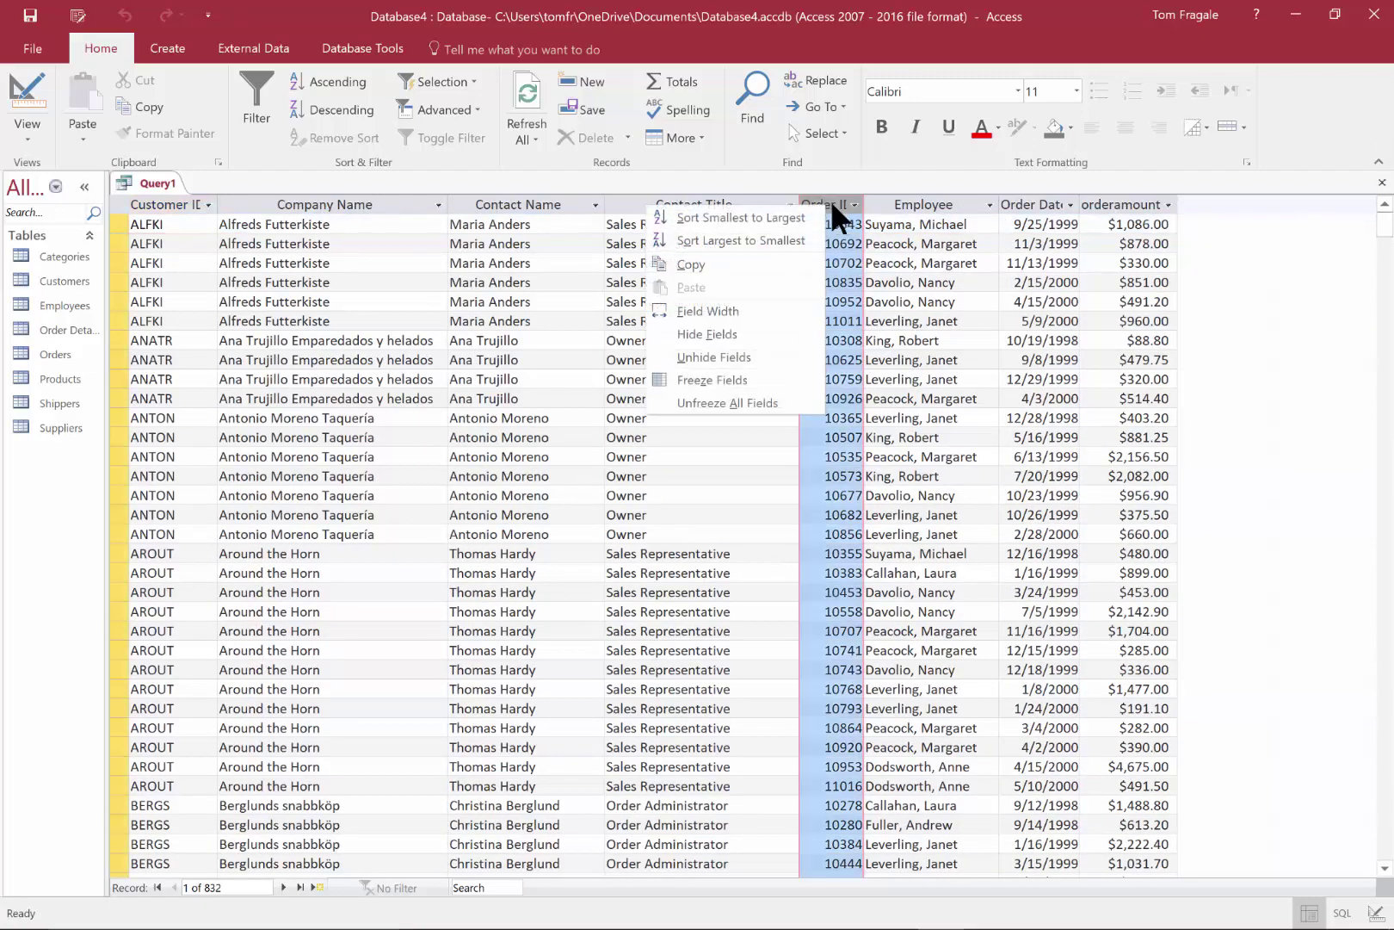
pyautogui.click(751, 217)
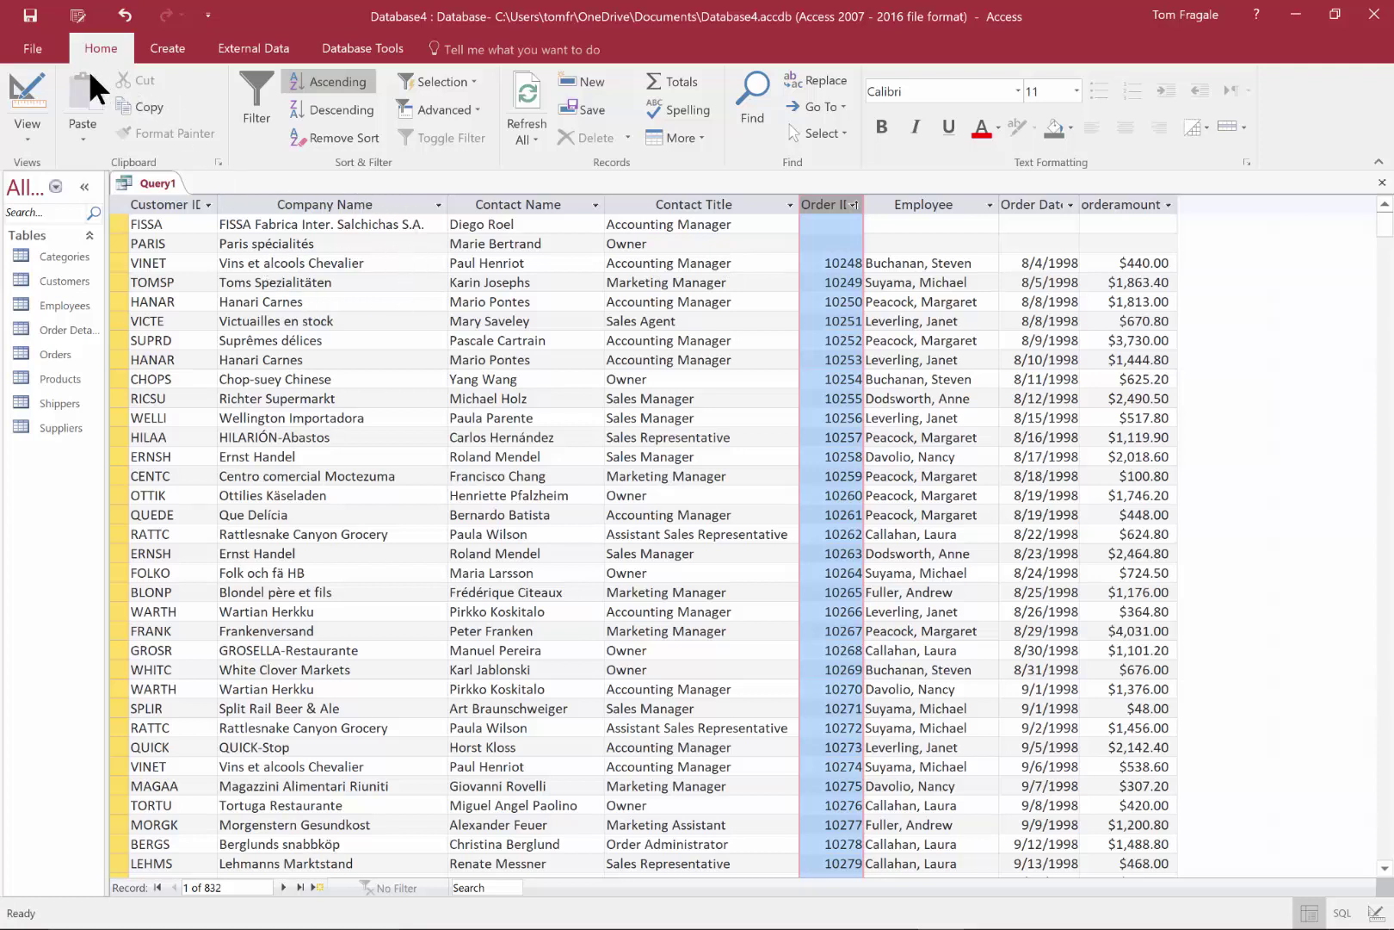
# Change the join to include all records from Orders and only matching records from Customers, and run the query.
pyautogui.click(25, 95)
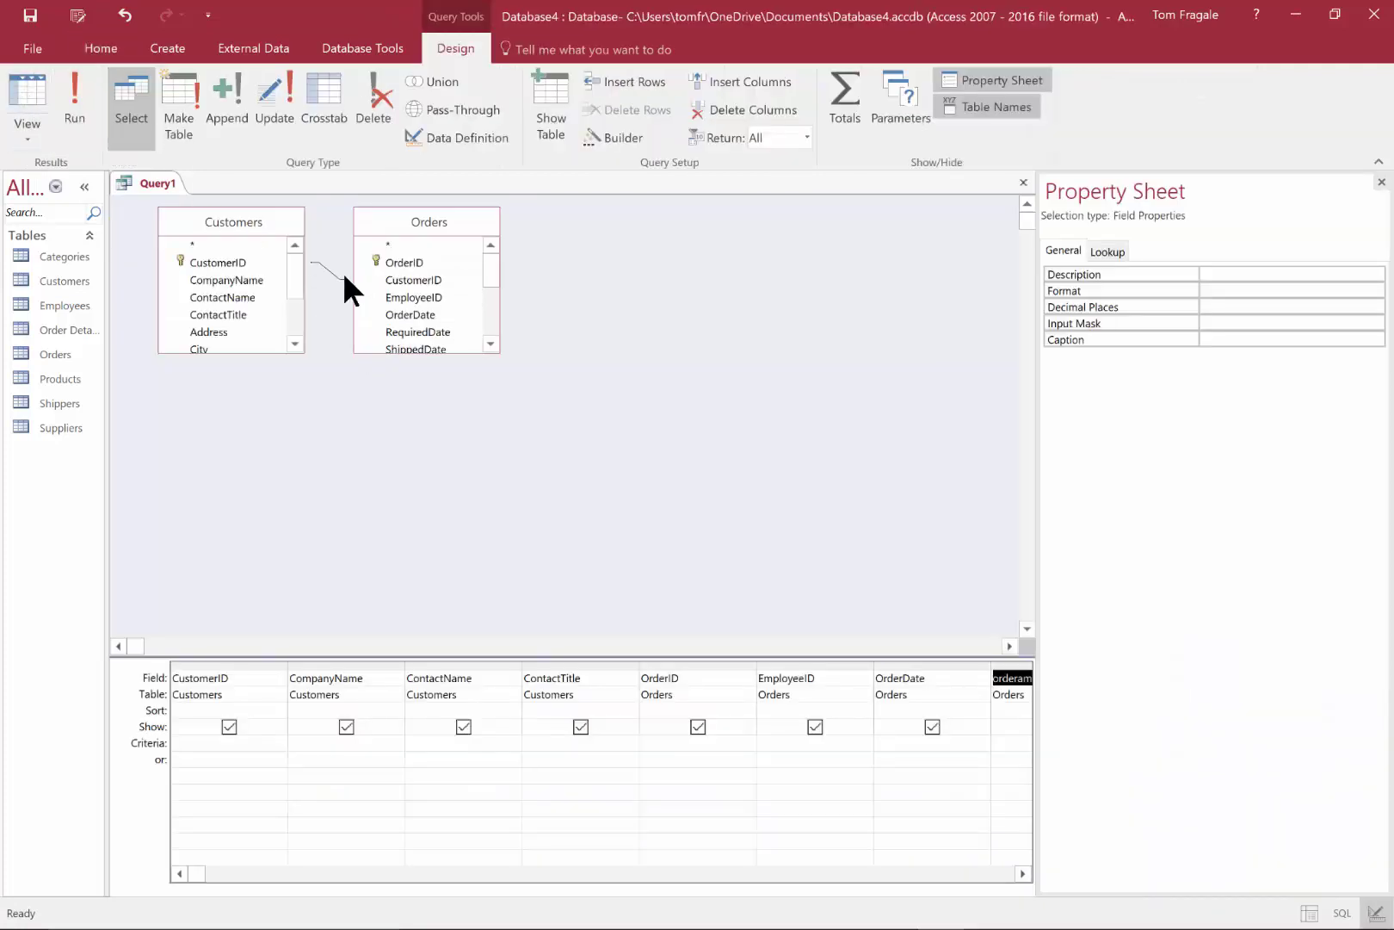
pyautogui.doubleClick(328, 268)
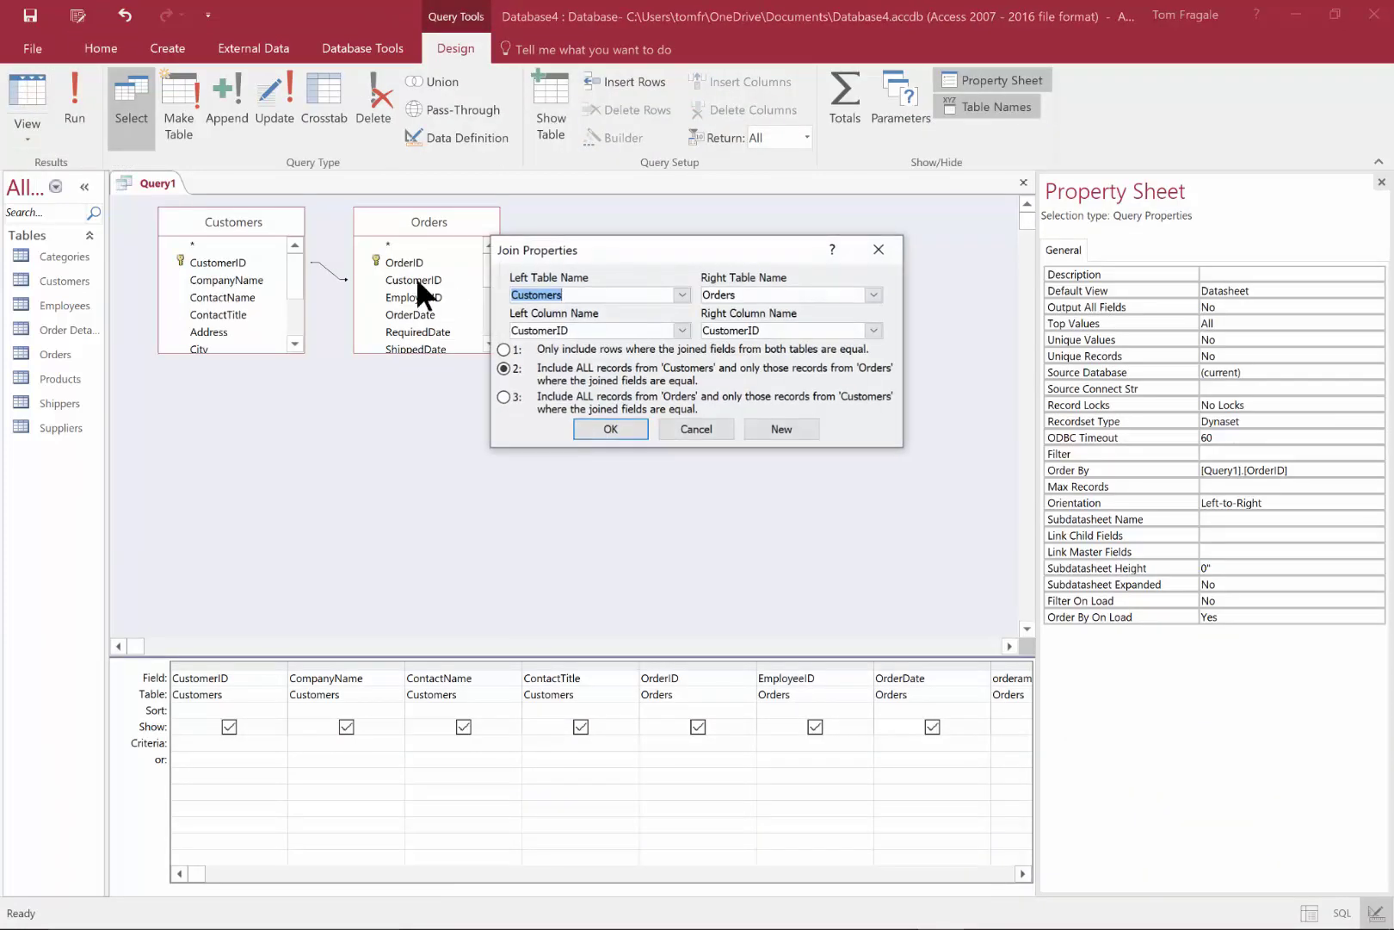
pyautogui.click(504, 397)
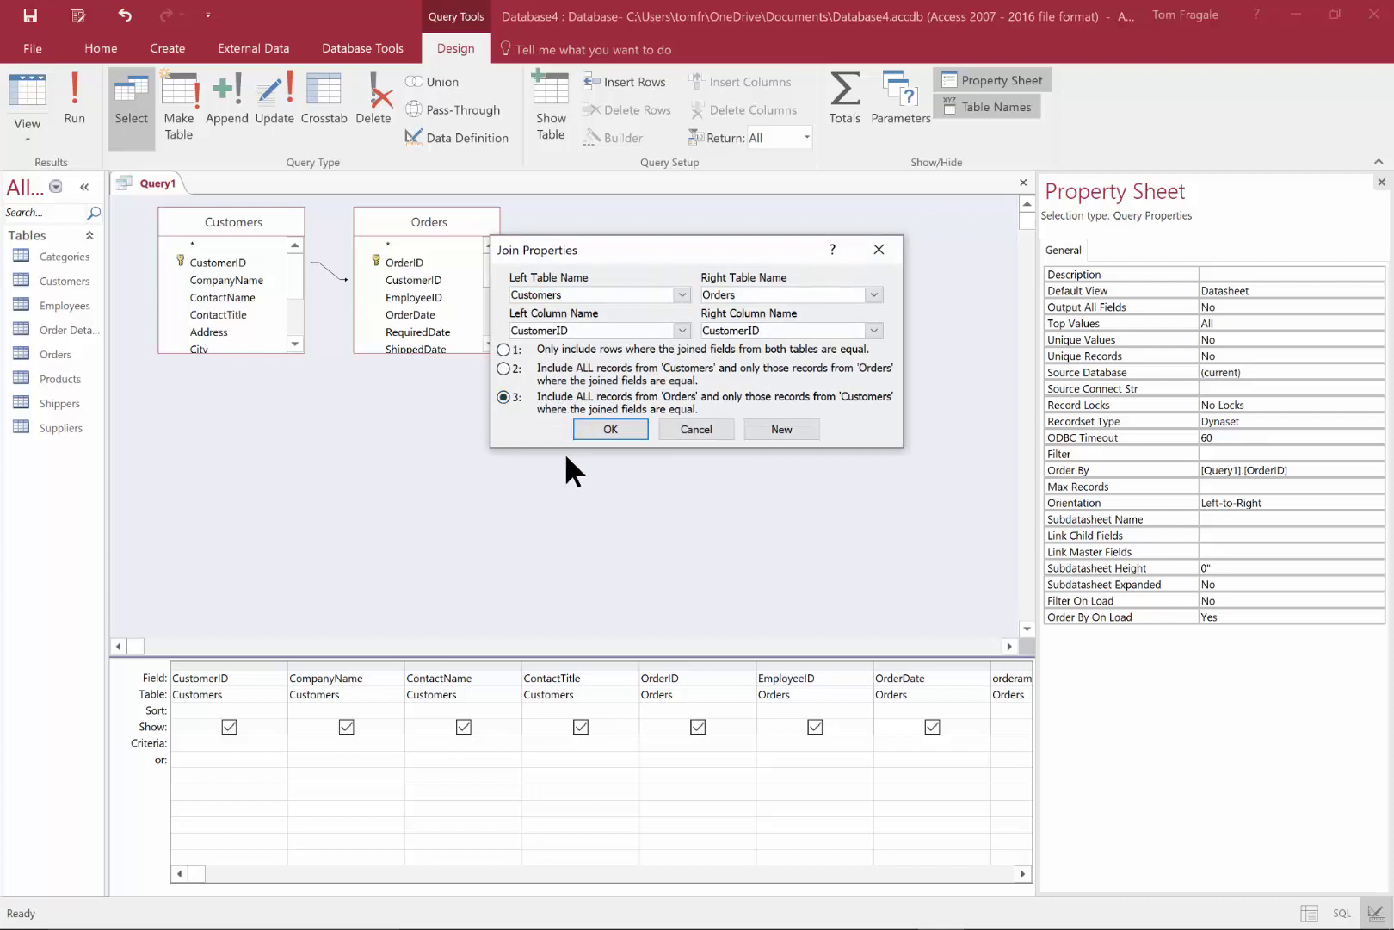
pyautogui.click(613, 427)
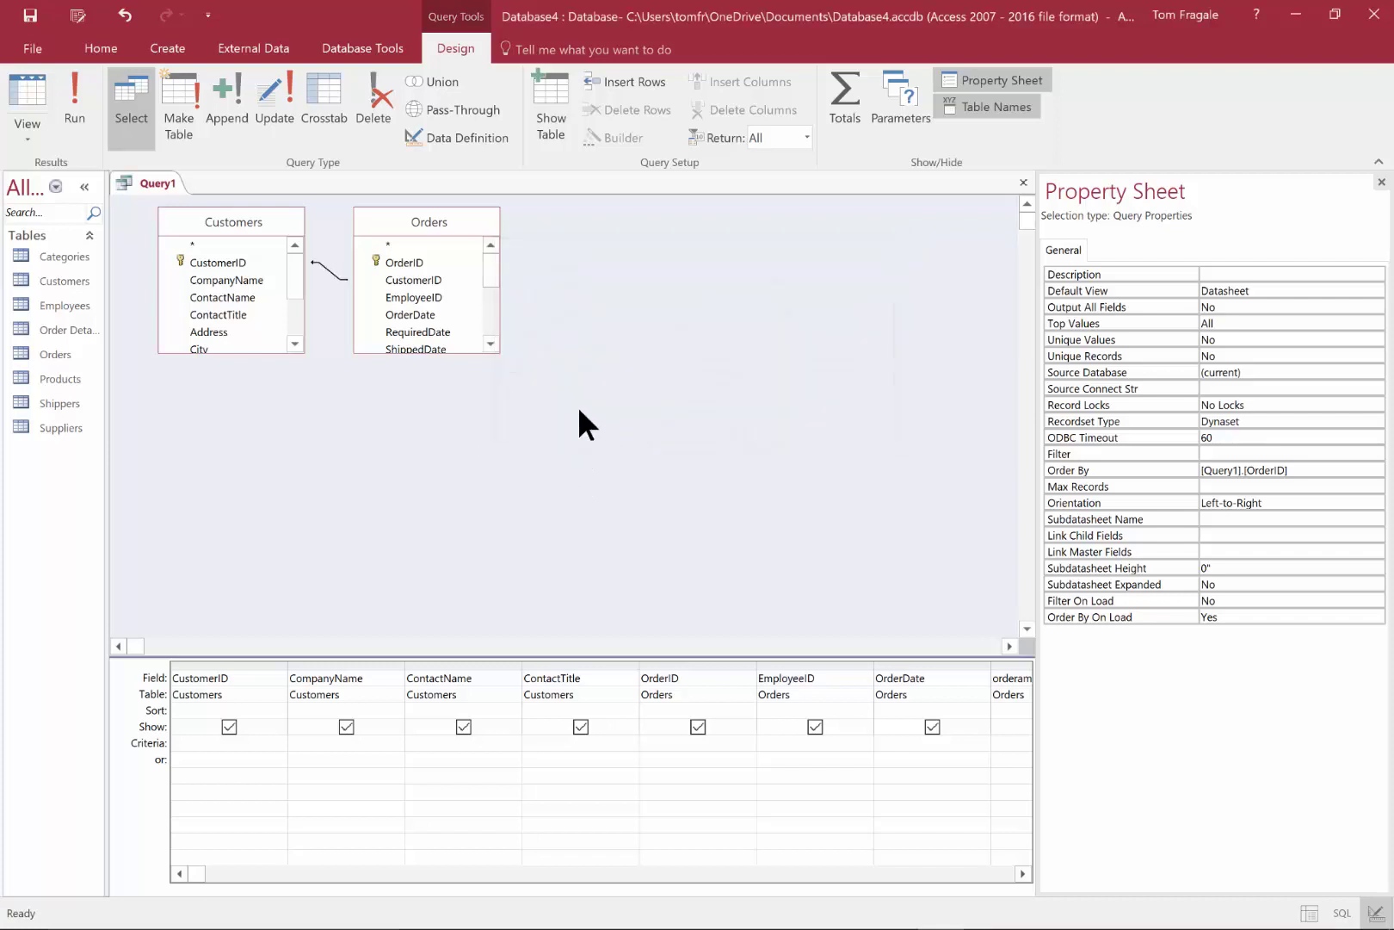
pyautogui.click(78, 84)
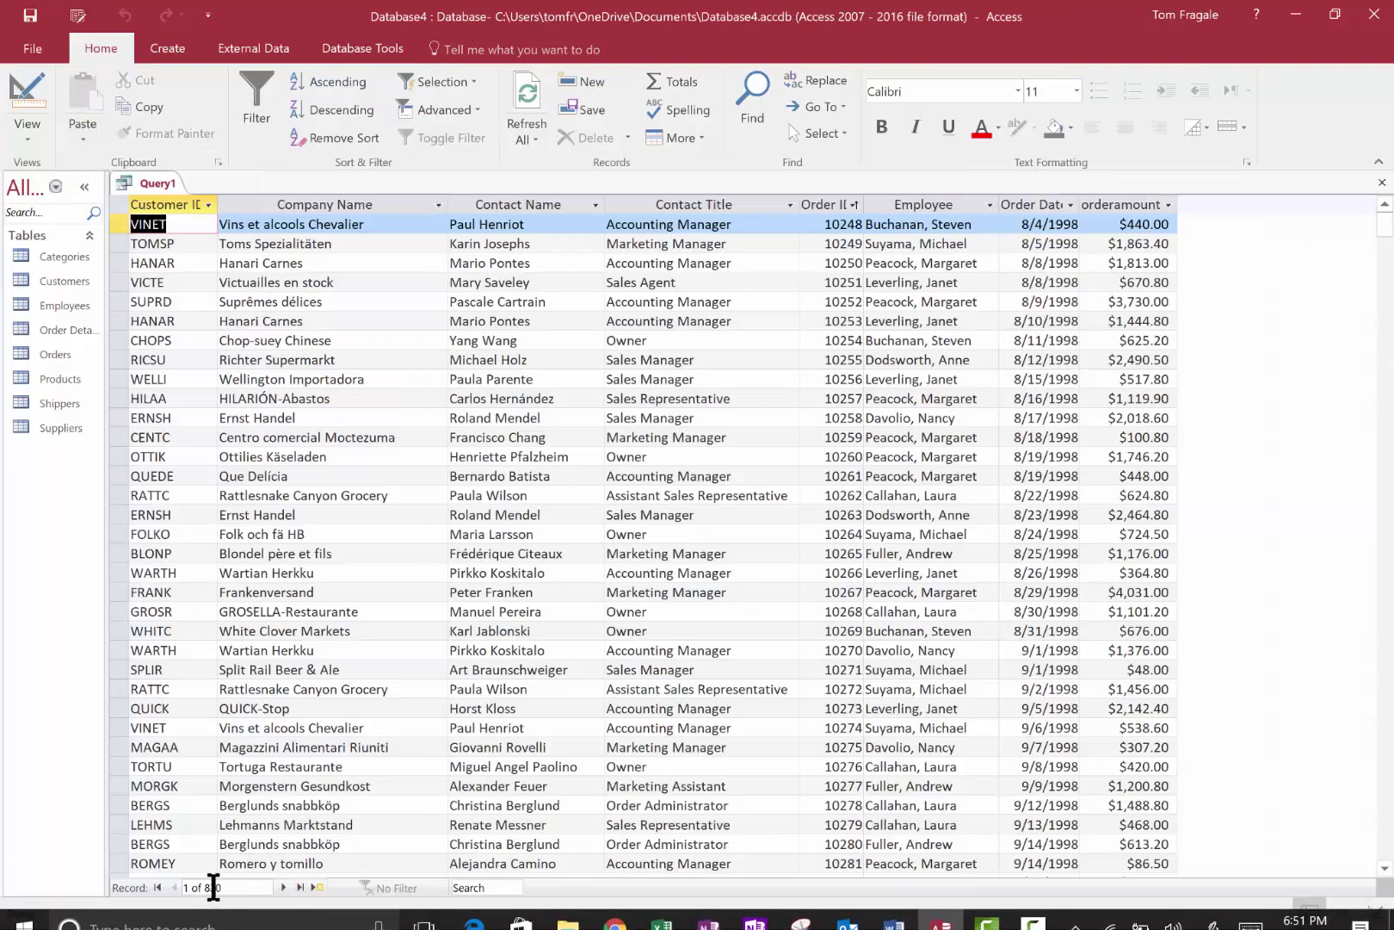
# Set the join back to only include rows where the joined fields from both tables are equal, and run the query.
pyautogui.click(37, 97)
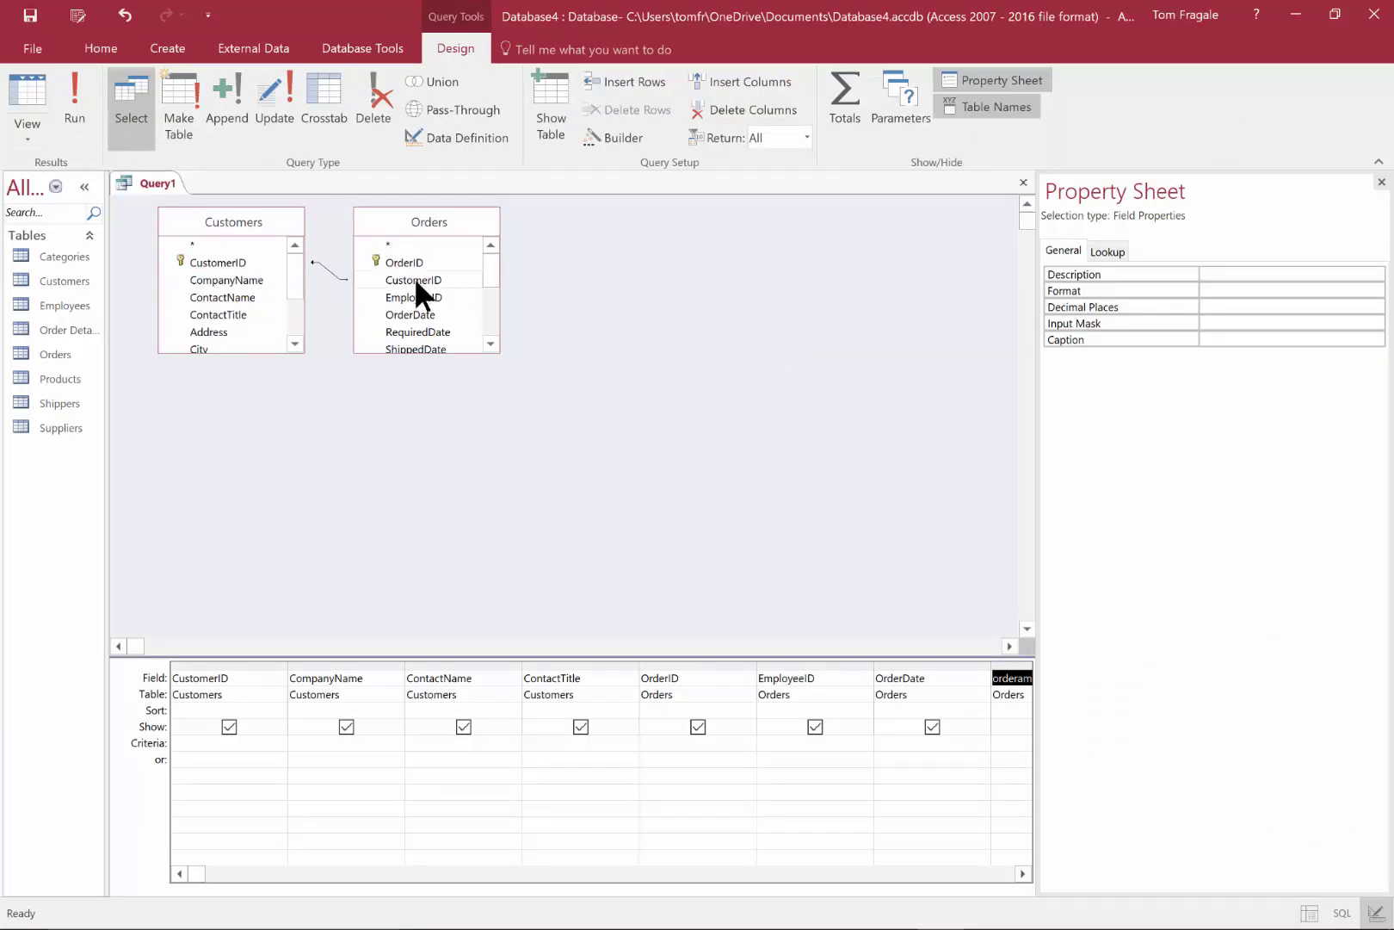
pyautogui.doubleClick(318, 260)
pyautogui.click(503, 348)
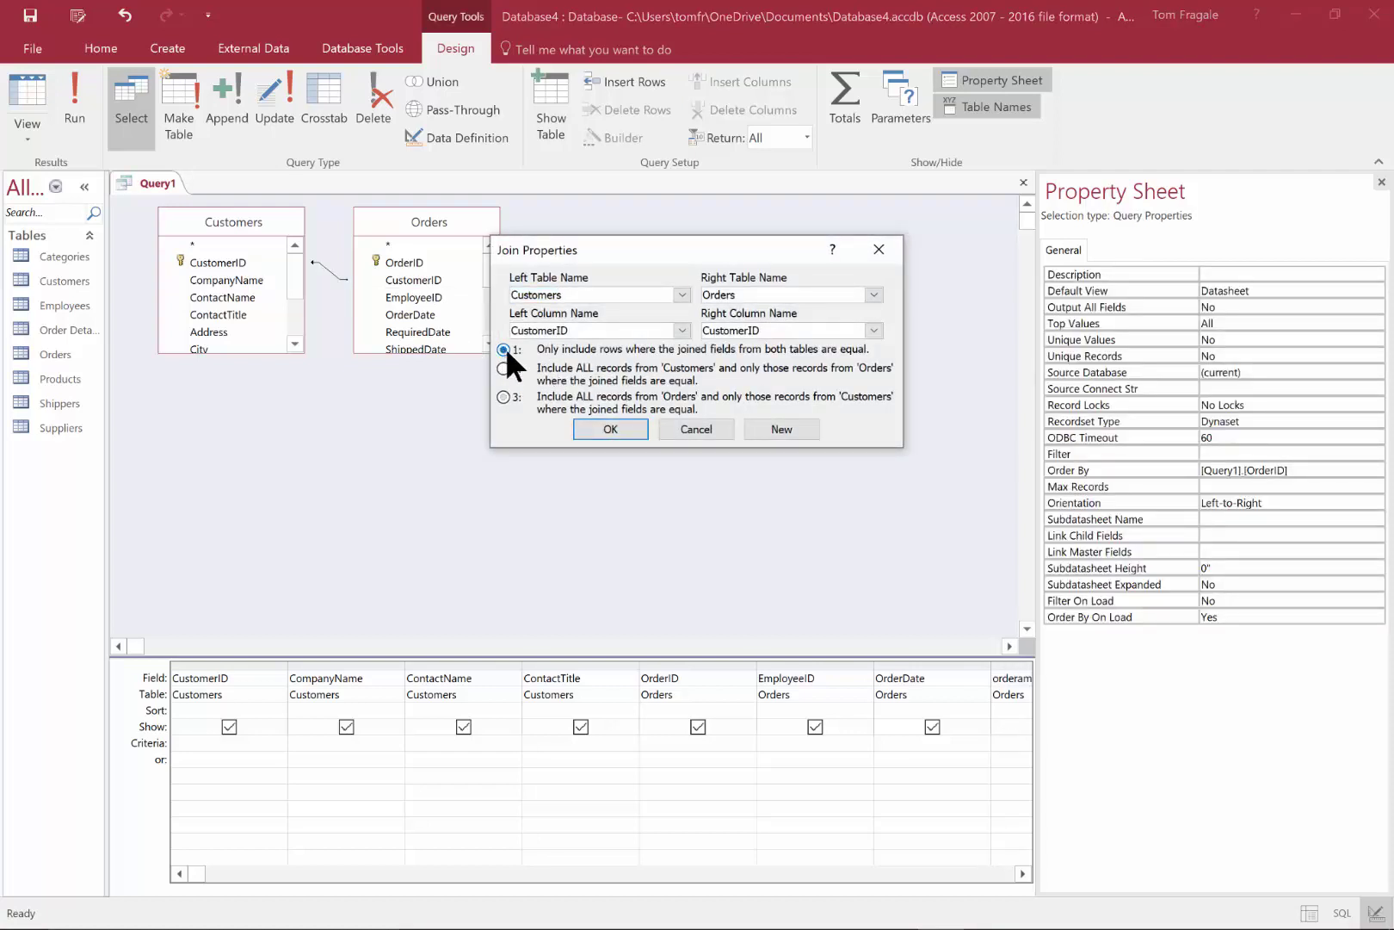
pyautogui.click(594, 428)
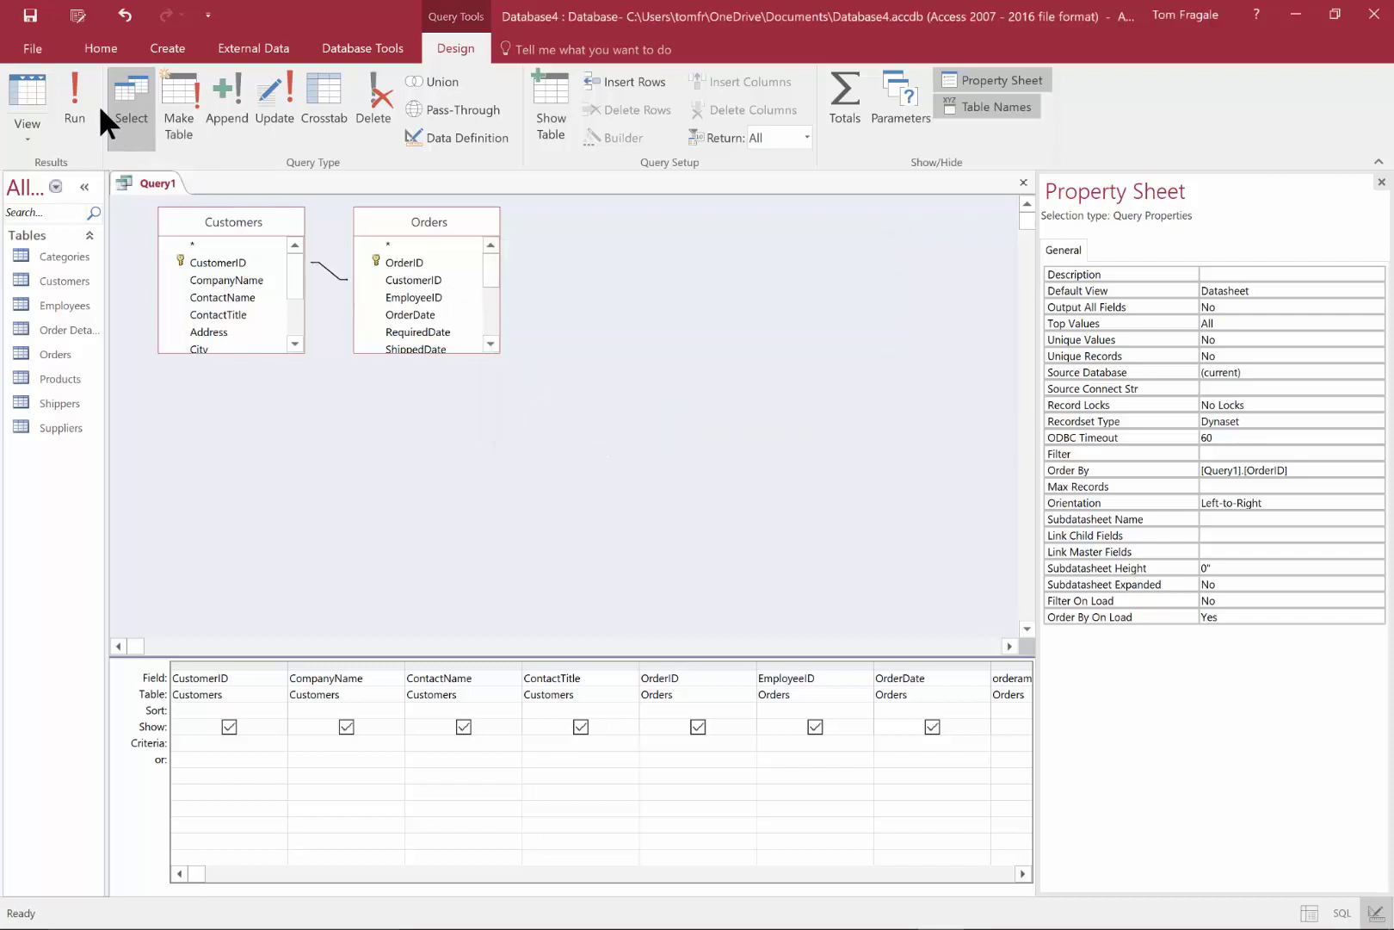
pyautogui.click(75, 88)
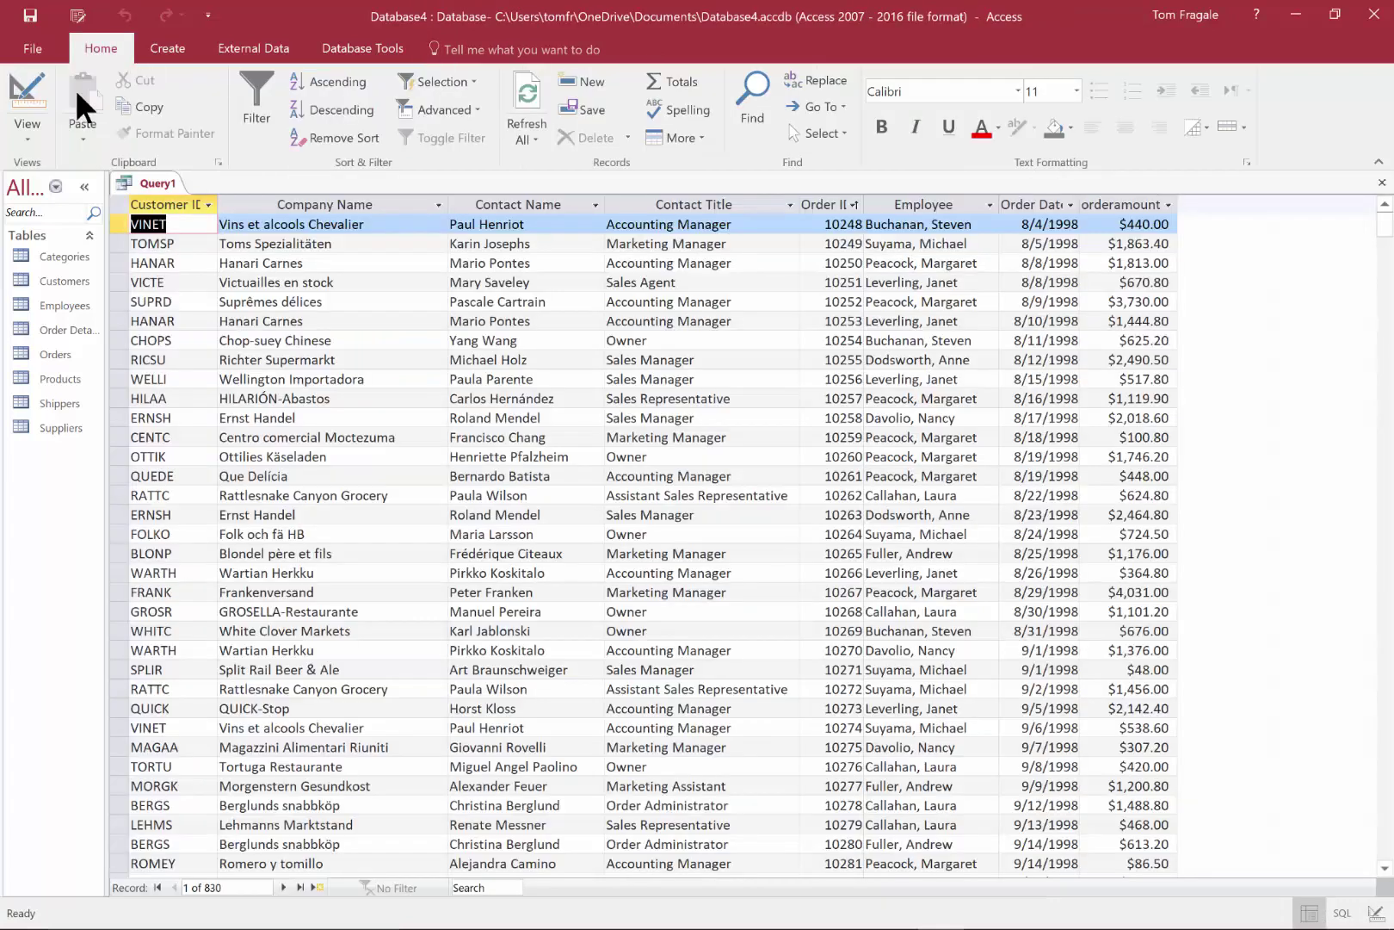
# Delete the join between Customers and Orders, run the query, and look through the unjoined results.
pyautogui.click(26, 83)
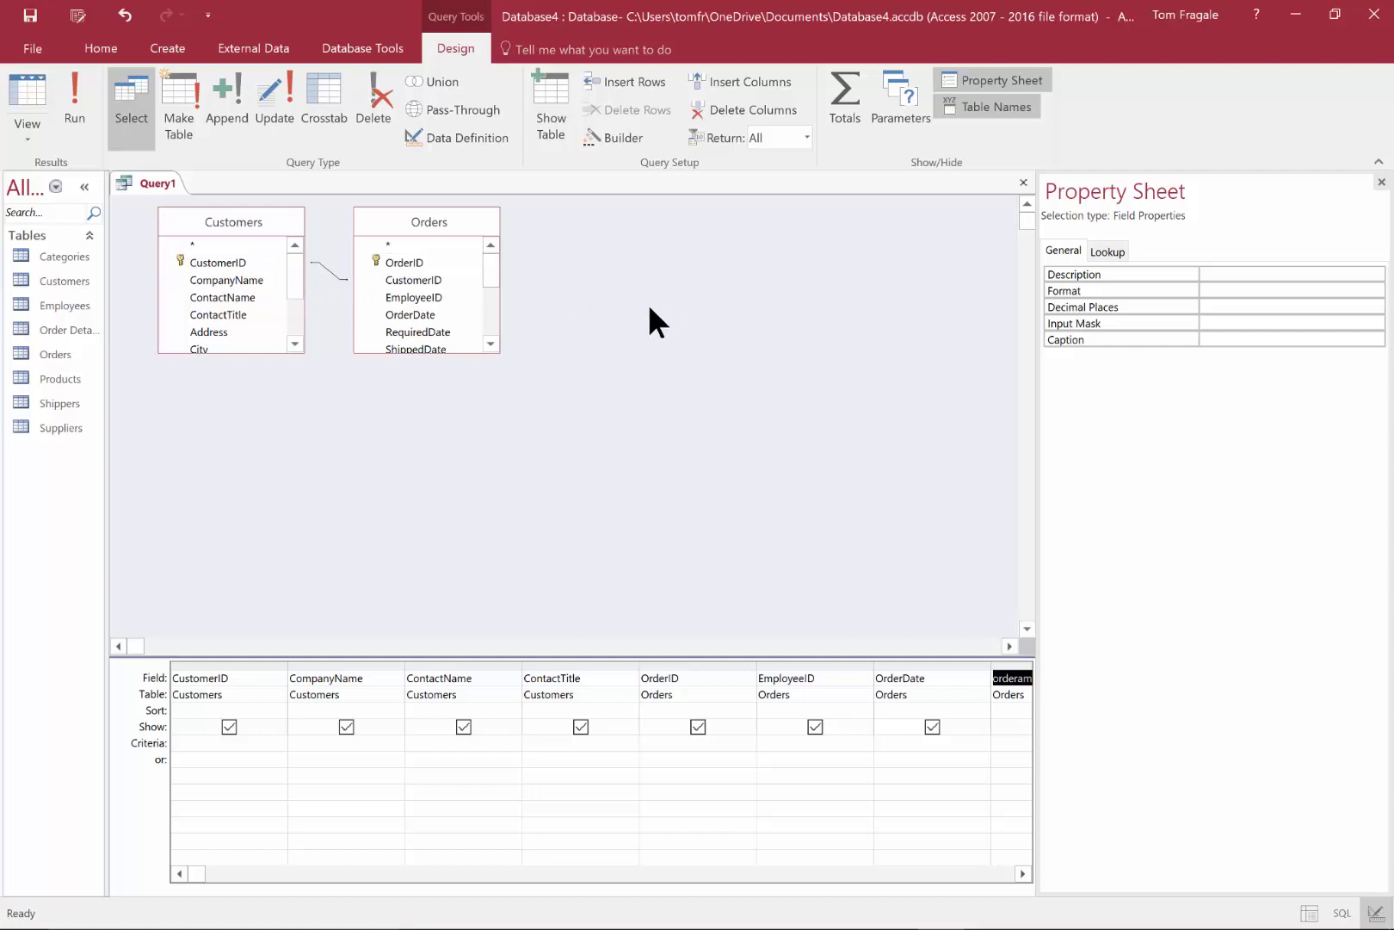
pyautogui.click(330, 270)
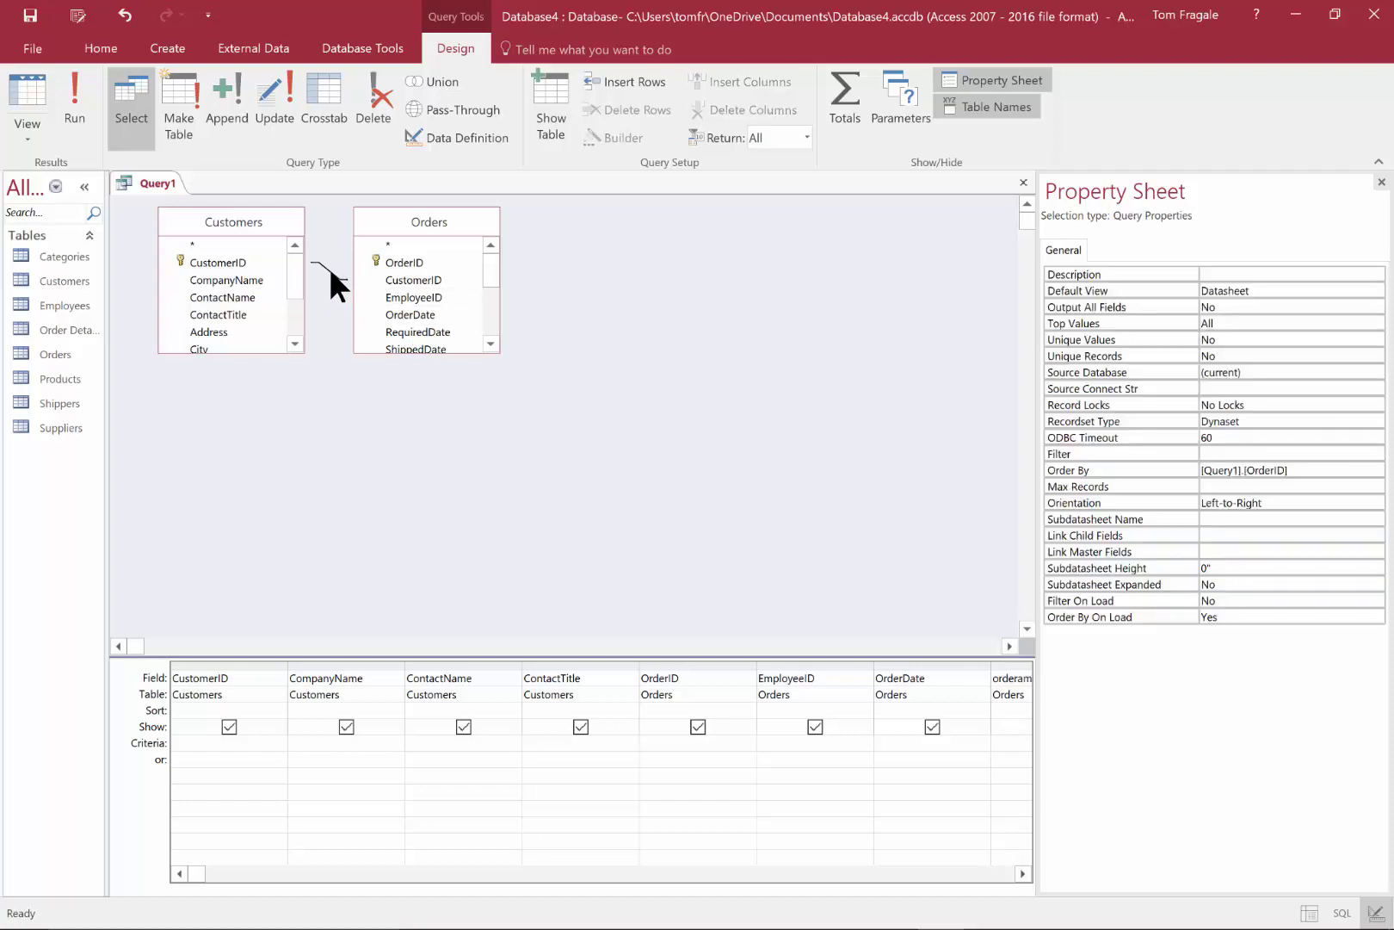
pyautogui.press('Tab')
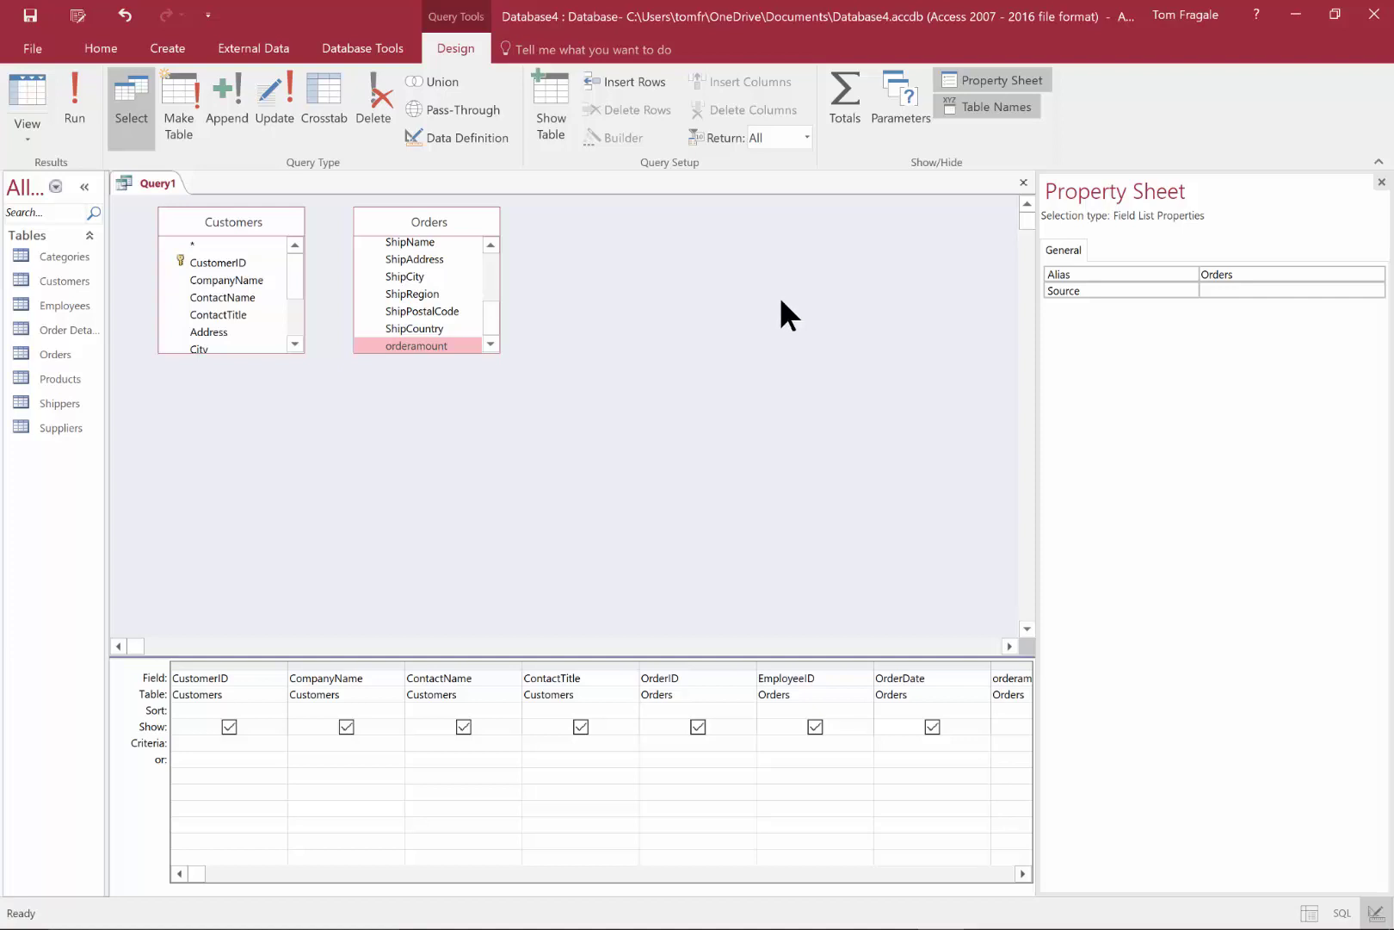
pyautogui.click(69, 94)
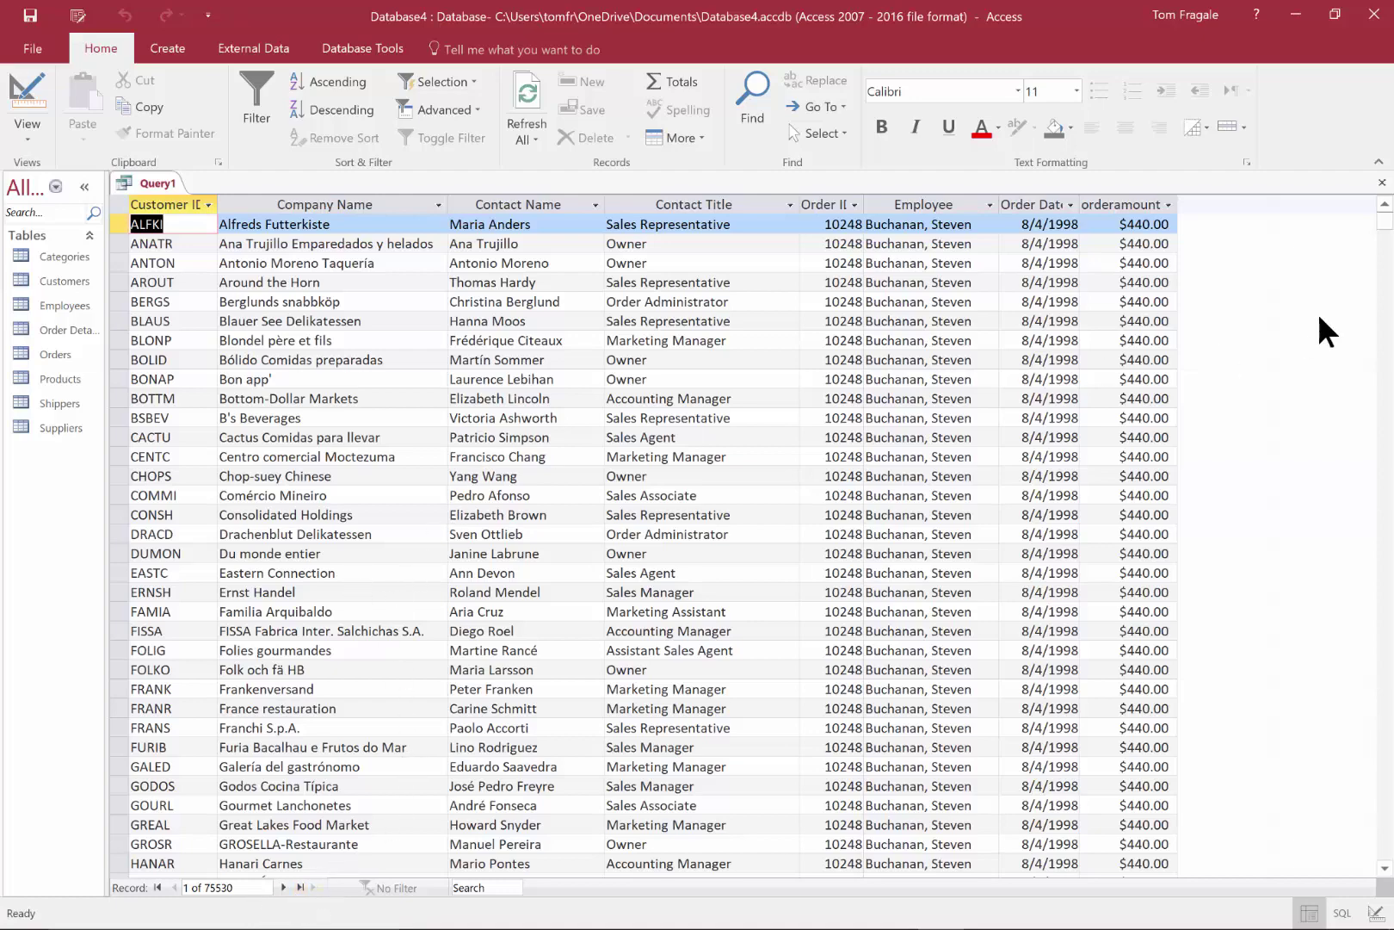
pyautogui.moveTo(1388, 231); pyautogui.dragTo(1385, 569)
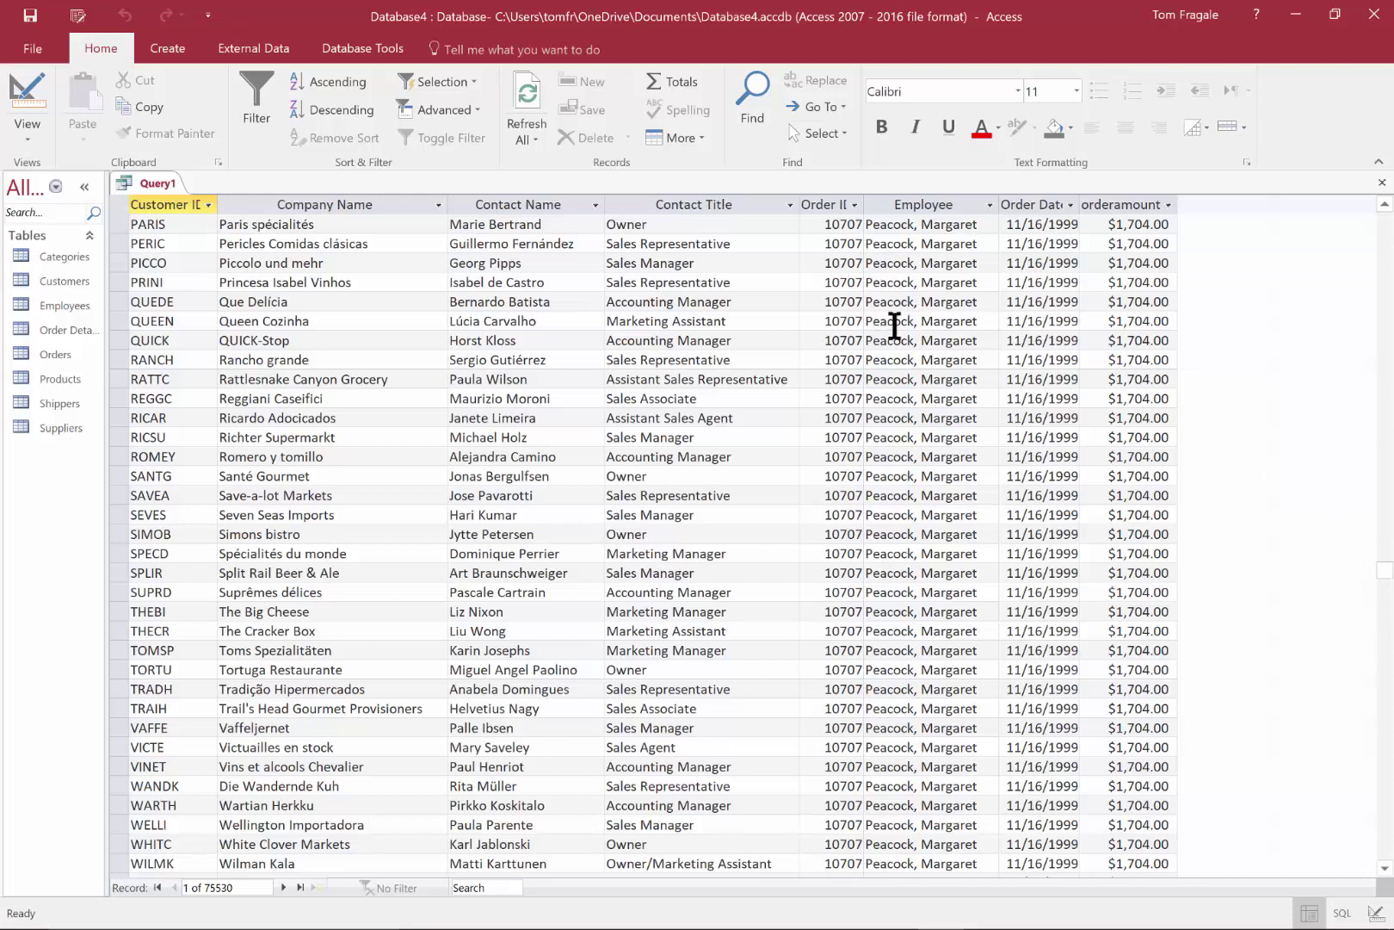
# Join CustomerID in Customers to CustomerID in Orders in the query design and run the query.
pyautogui.click(25, 87)
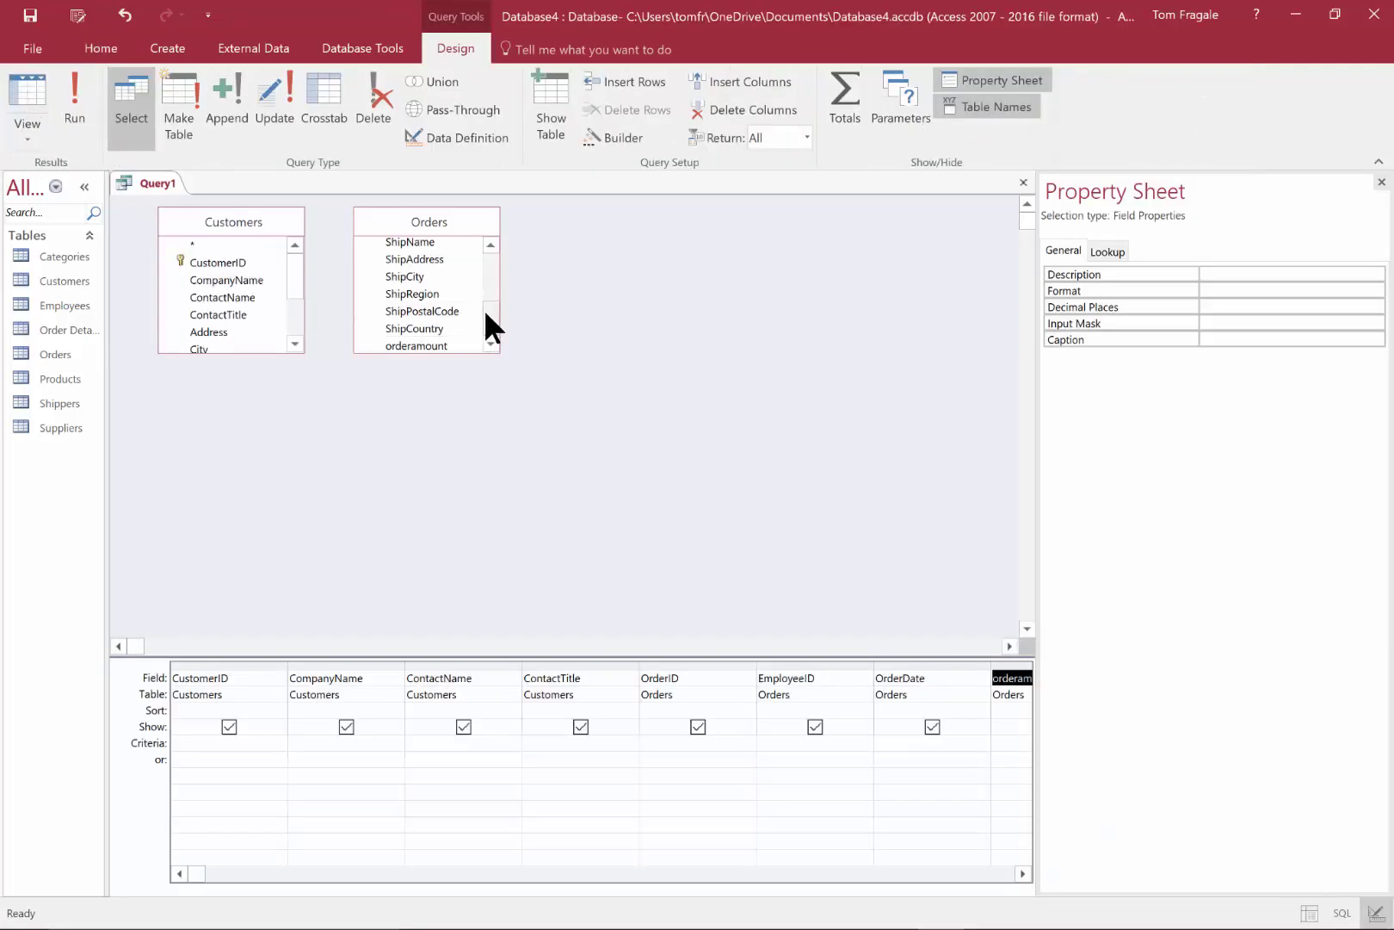
pyautogui.moveTo(486, 314); pyautogui.dragTo(489, 272)
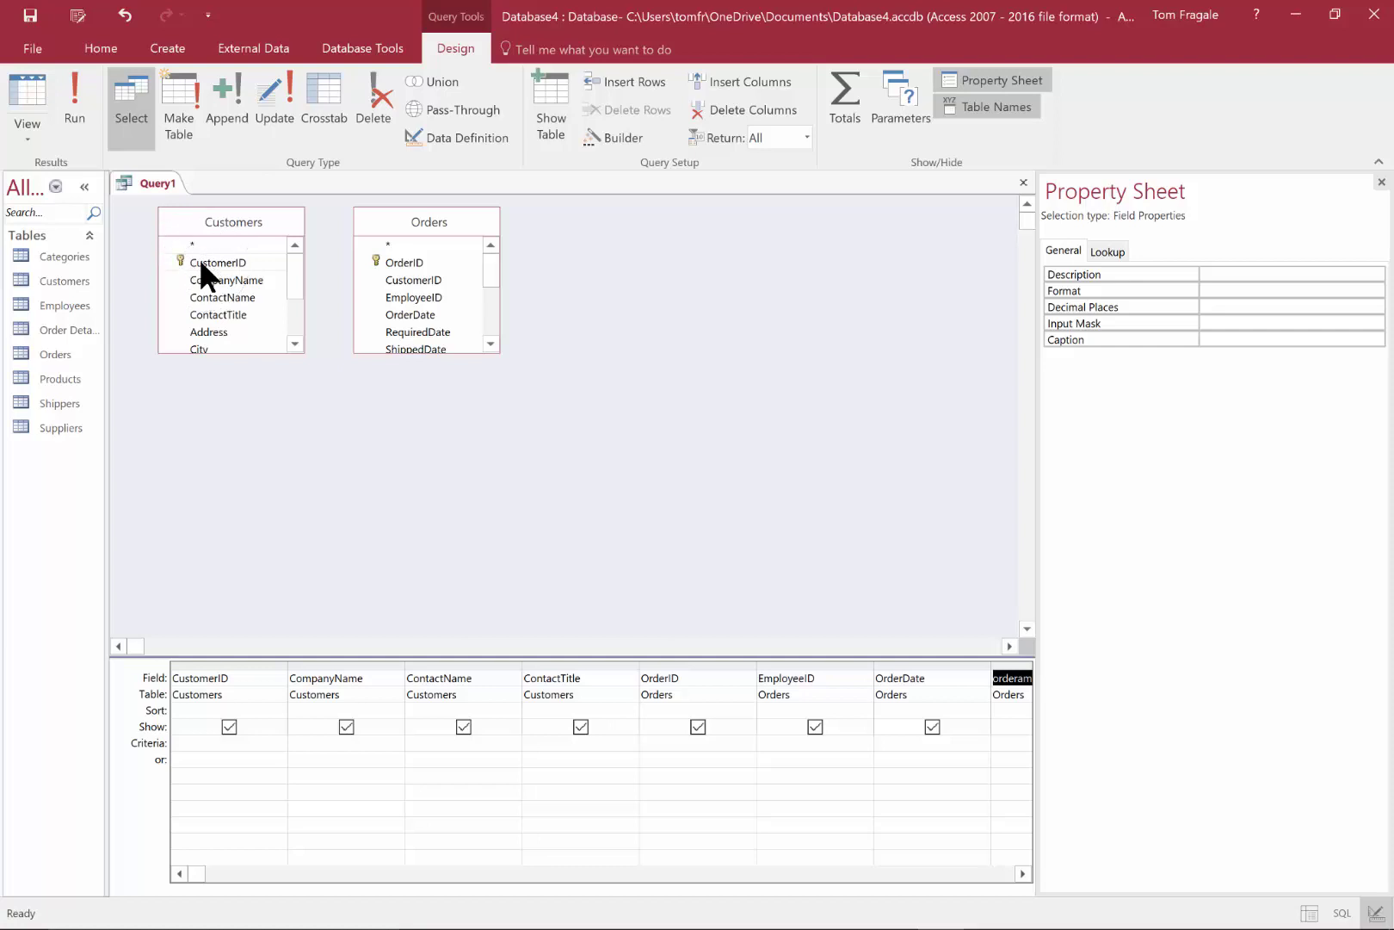
pyautogui.moveTo(203, 259); pyautogui.dragTo(407, 286)
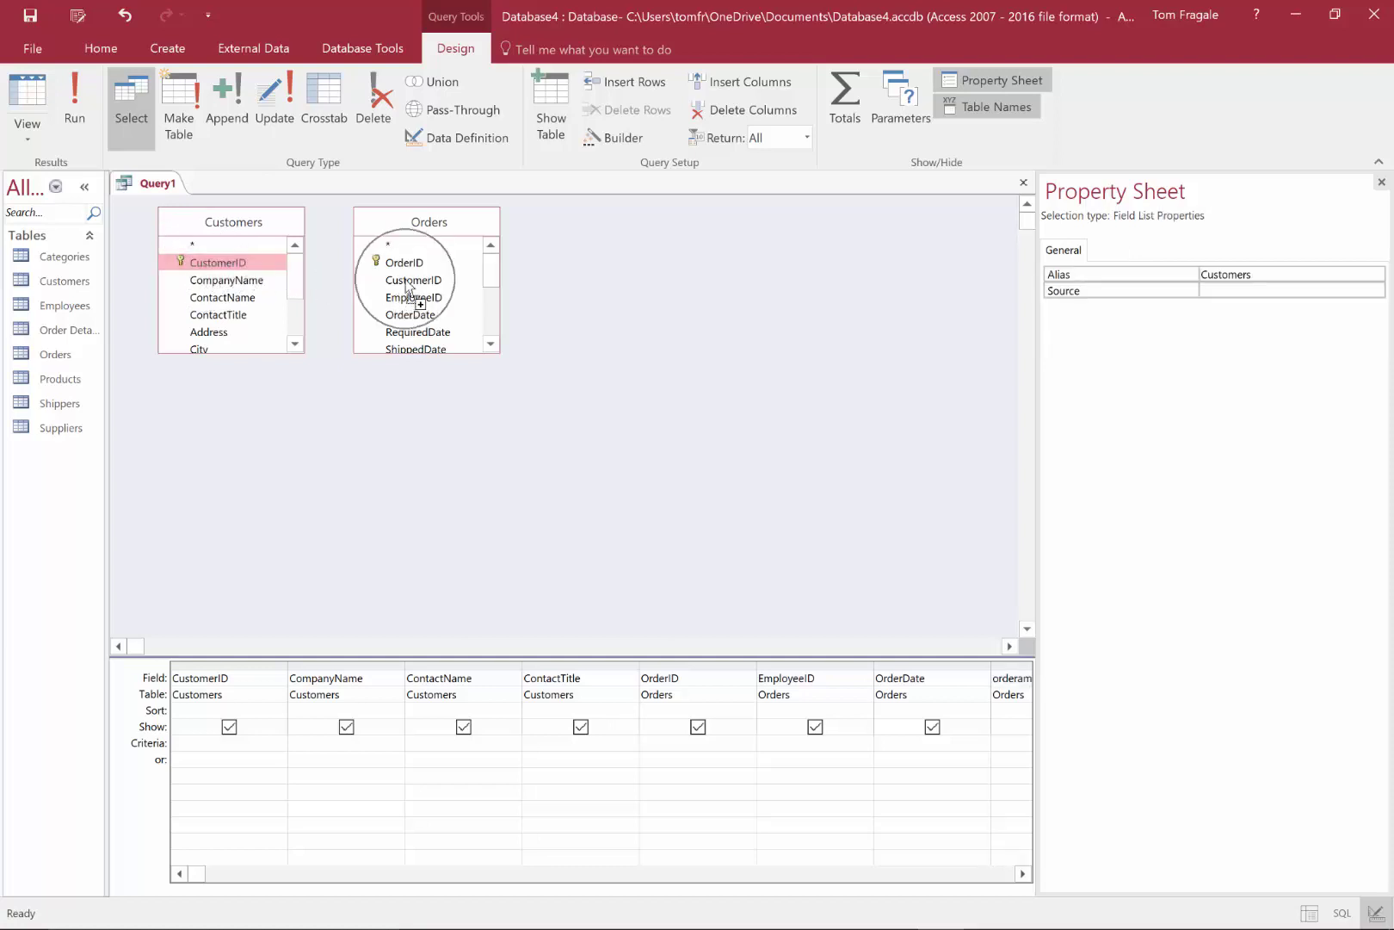
pyautogui.moveTo(406, 284); pyautogui.dragTo(407, 283)
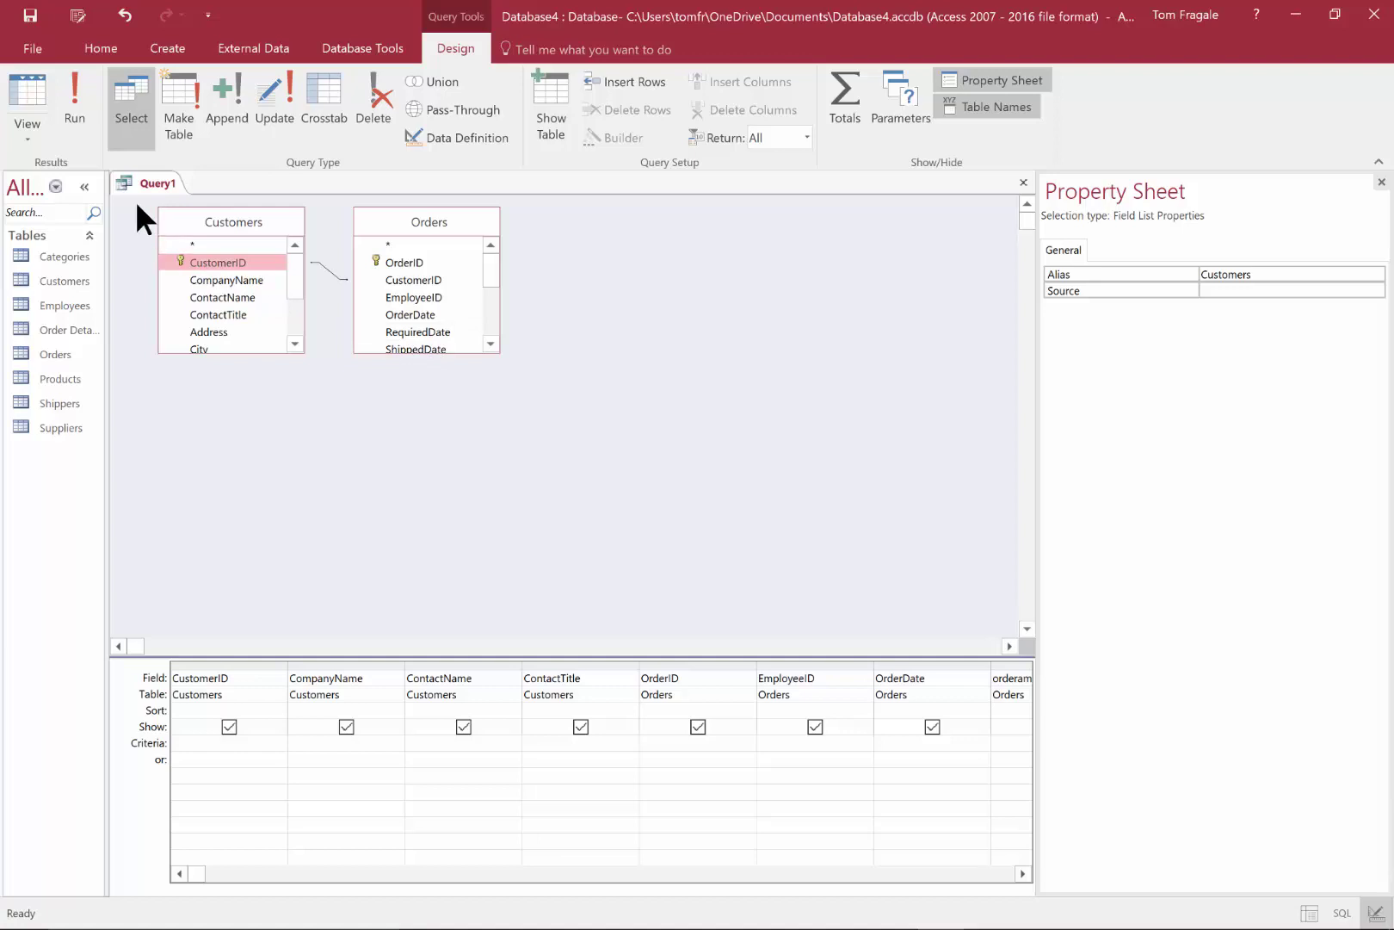
pyautogui.click(67, 86)
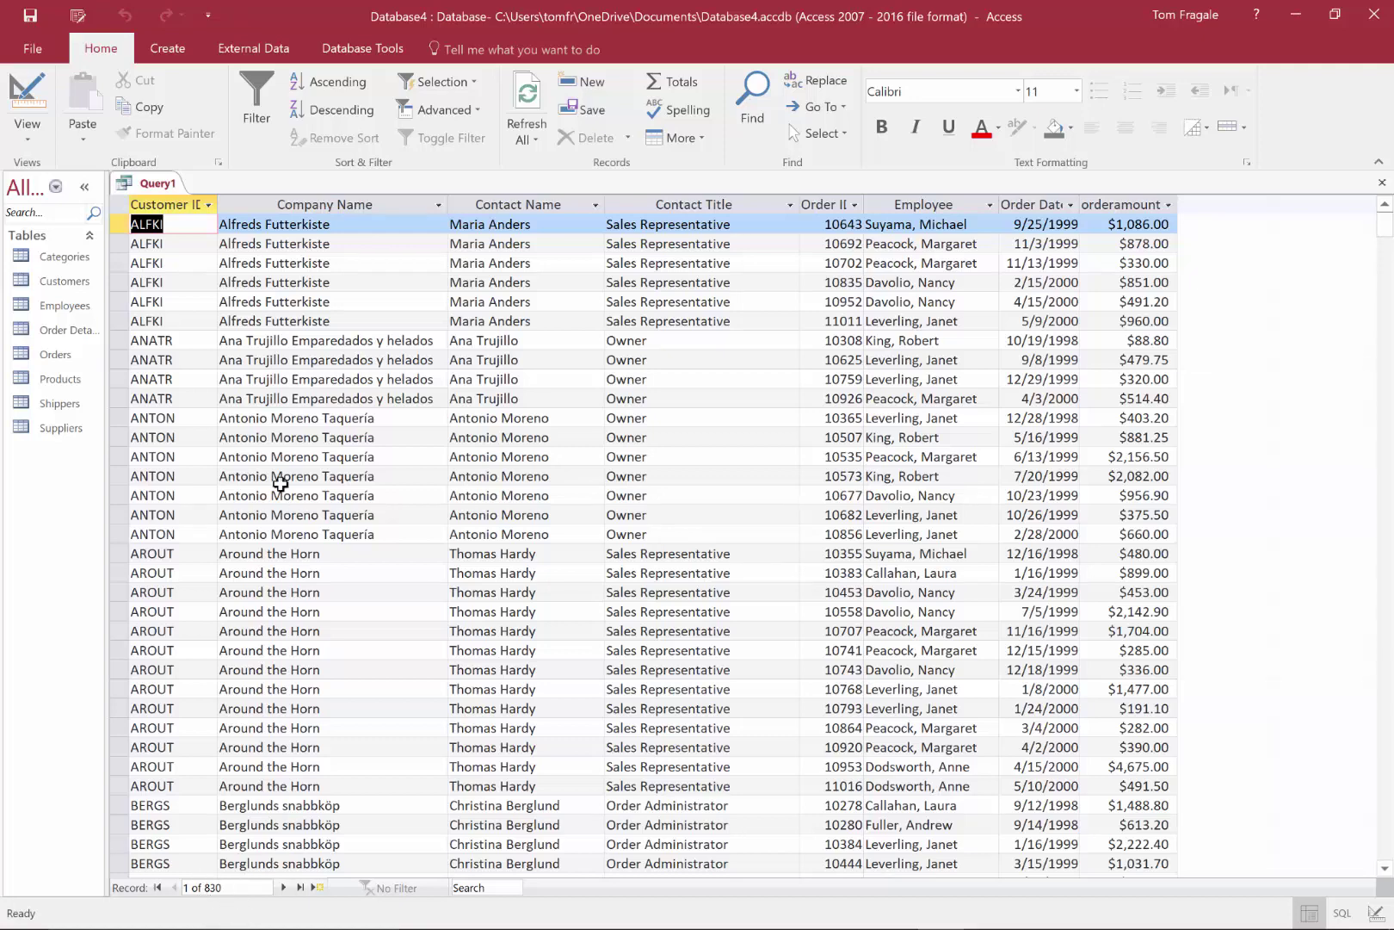
# Return to the query design and add the Employees table to it.
pyautogui.click(25, 93)
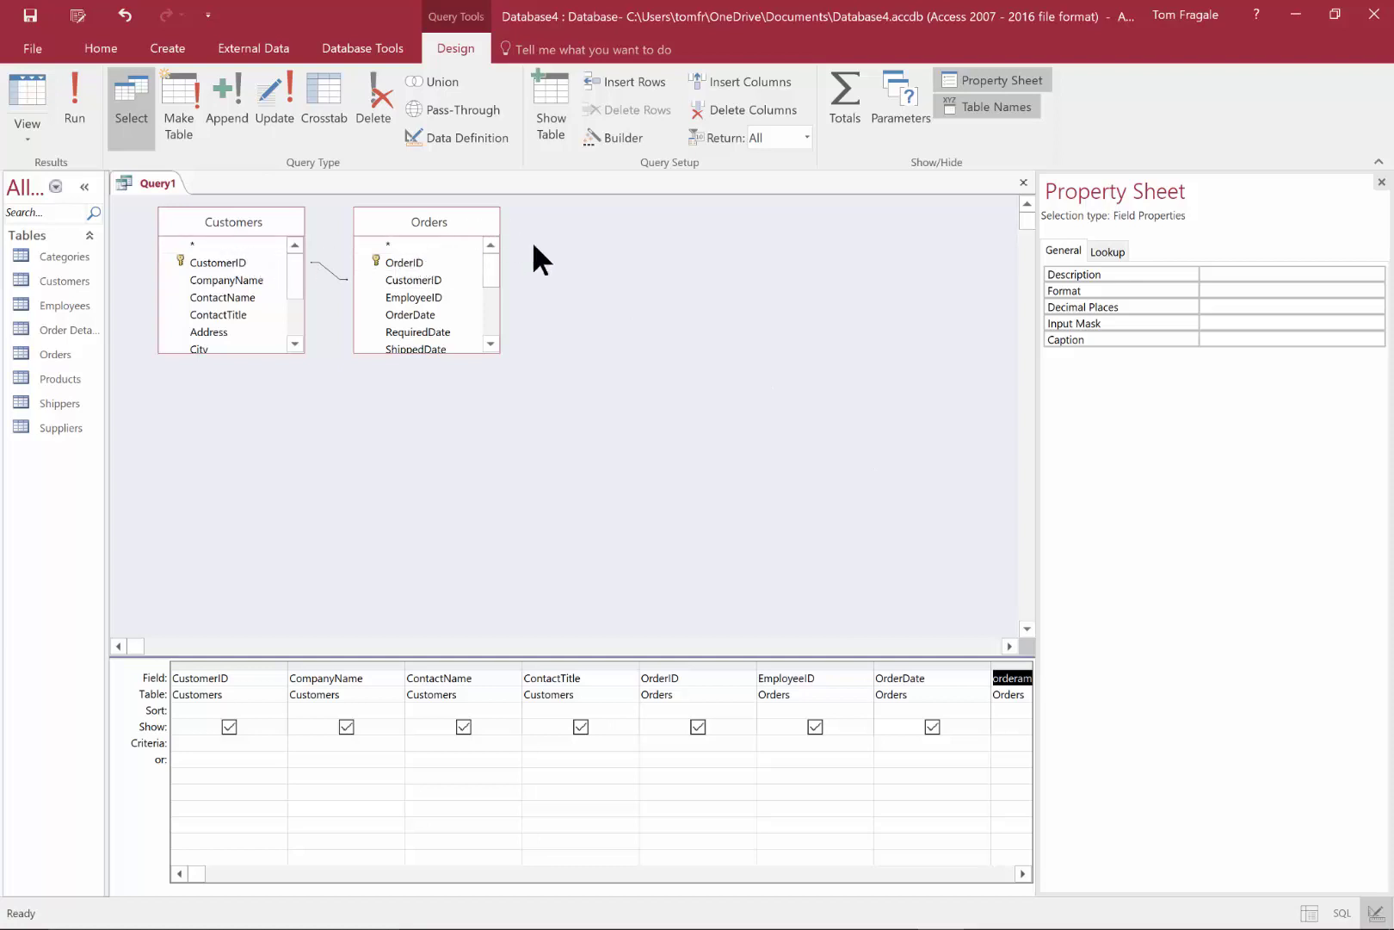
pyautogui.click(468, 47)
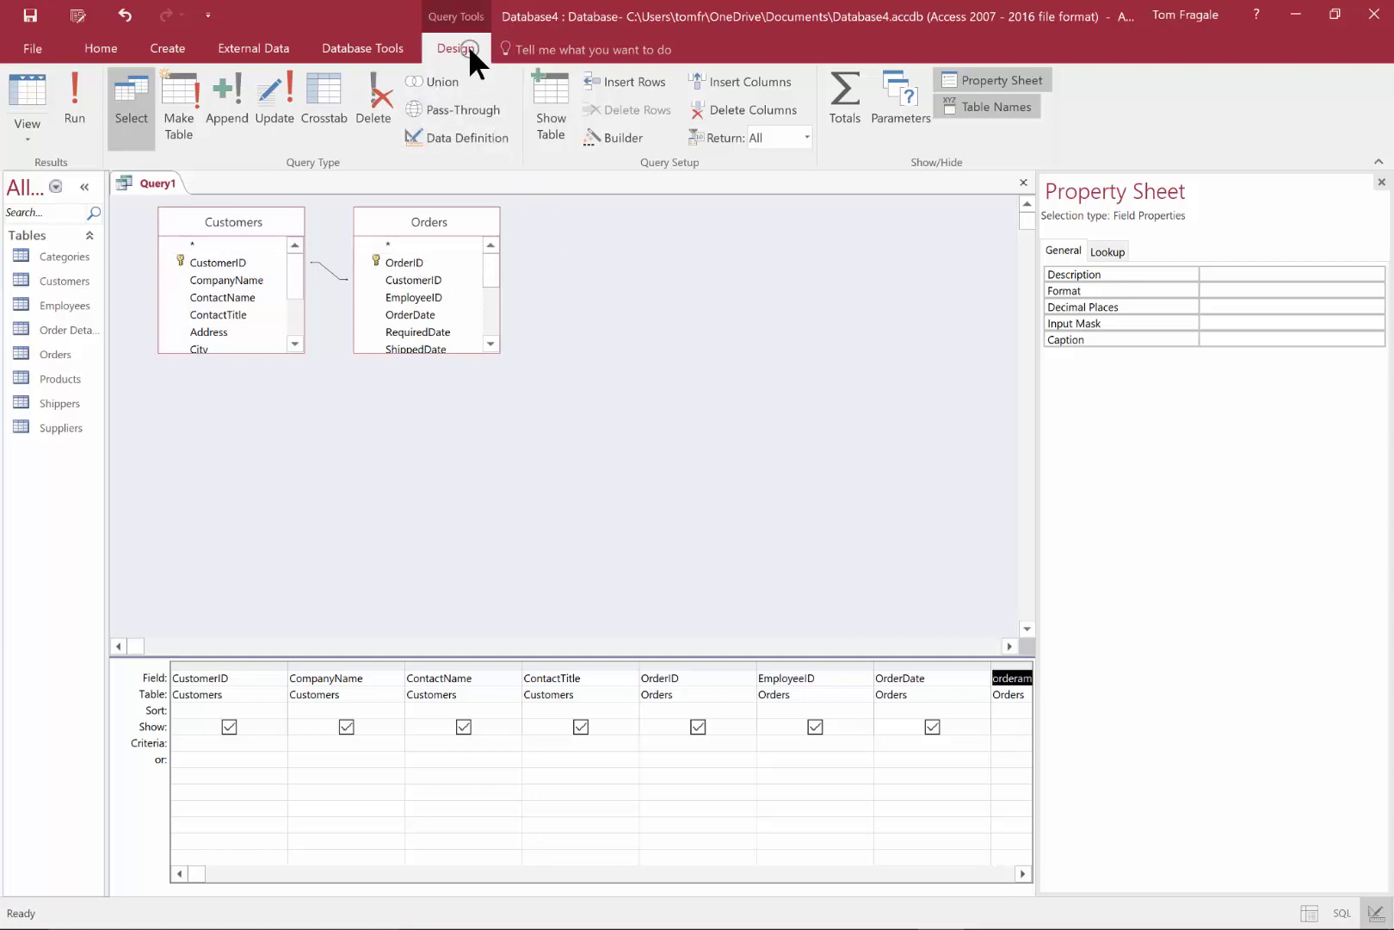
pyautogui.click(558, 128)
pyautogui.click(619, 256)
pyautogui.rightClick(619, 256)
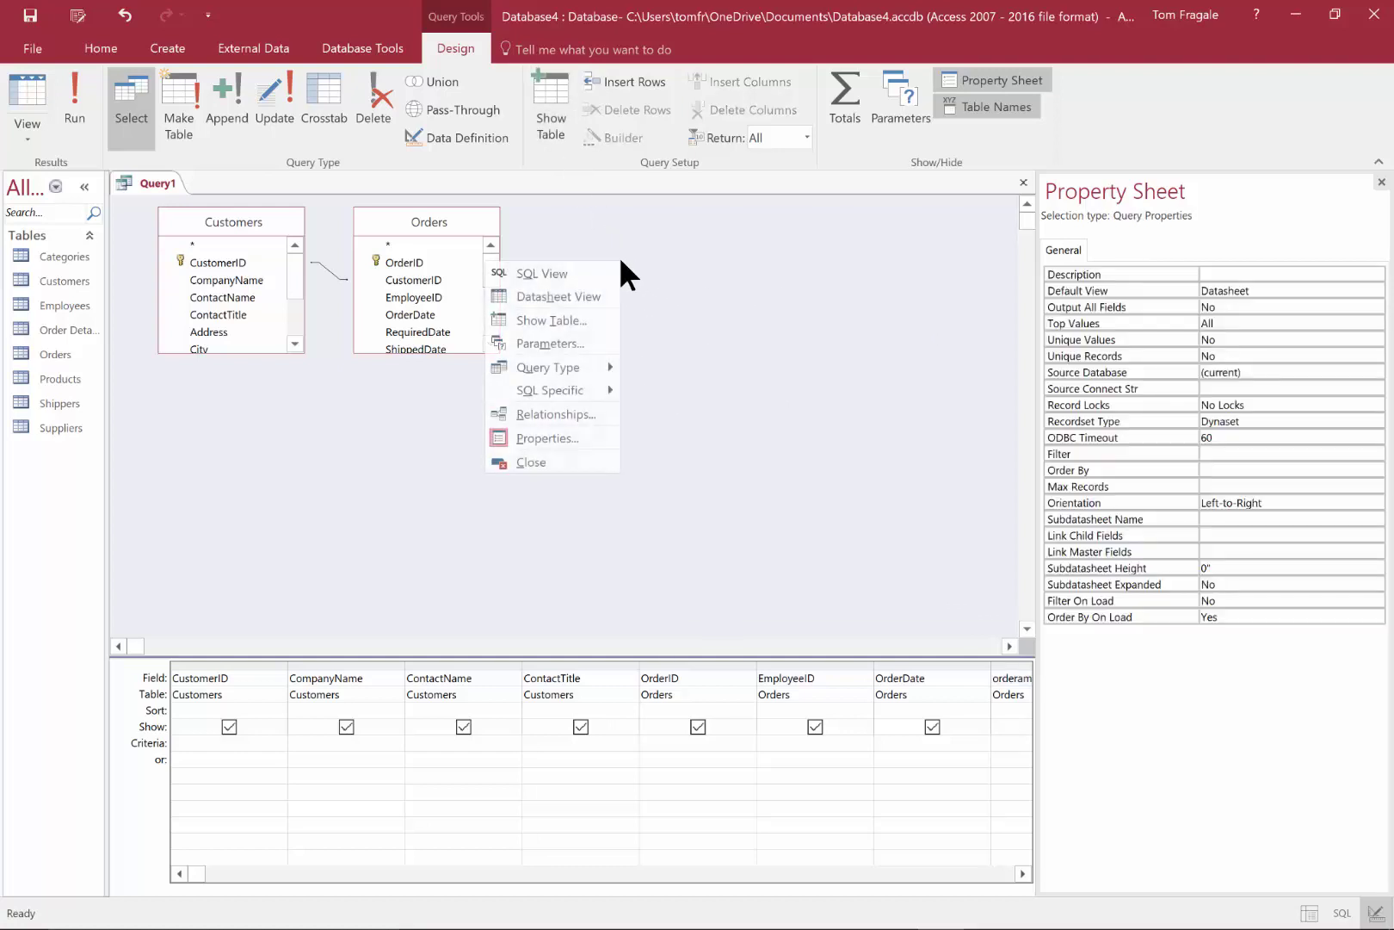
pyautogui.click(577, 318)
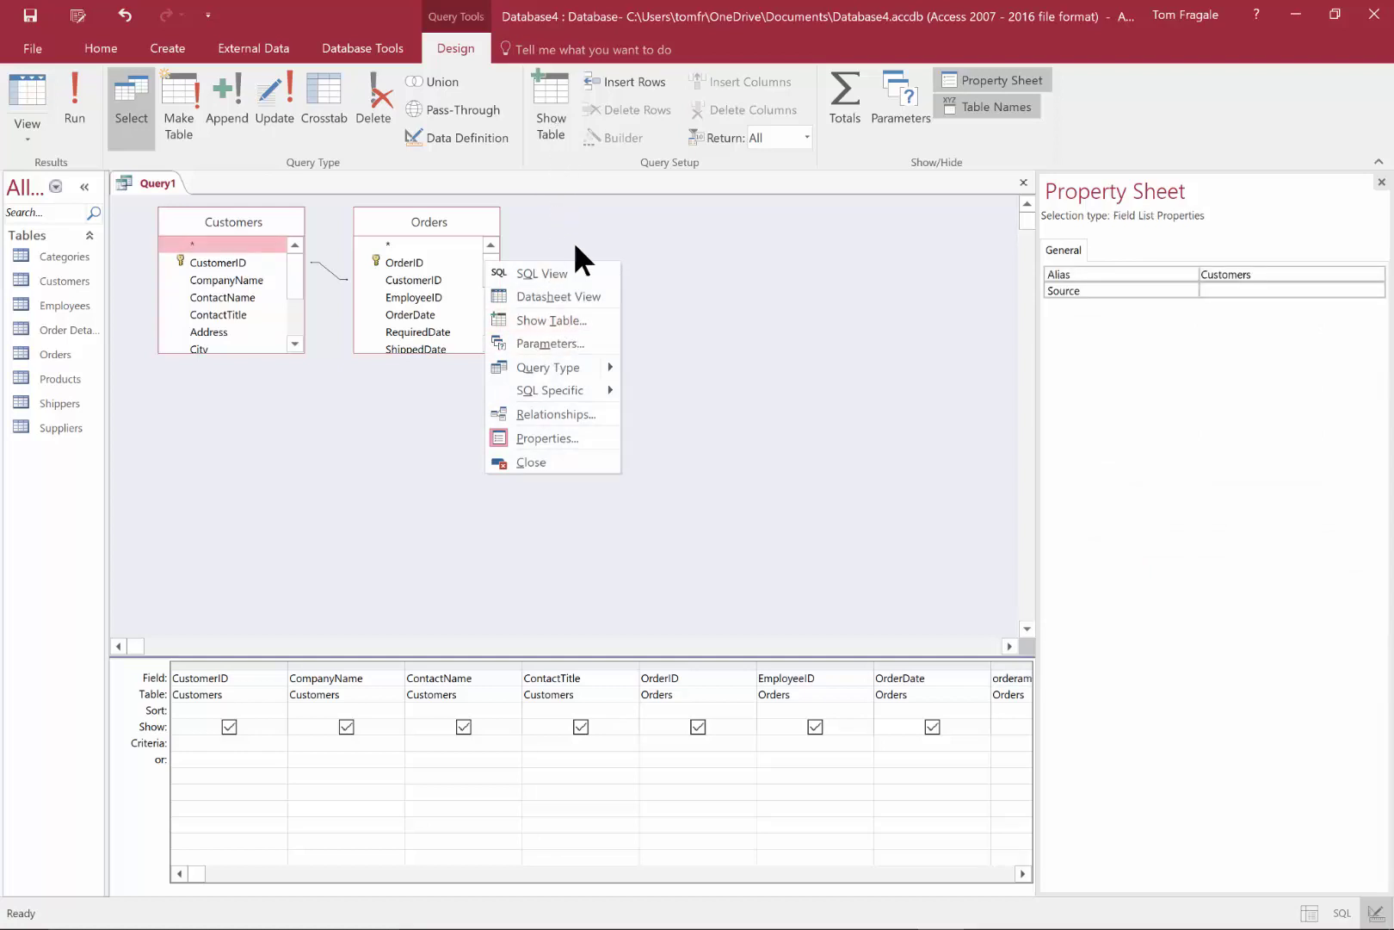
pyautogui.click(566, 318)
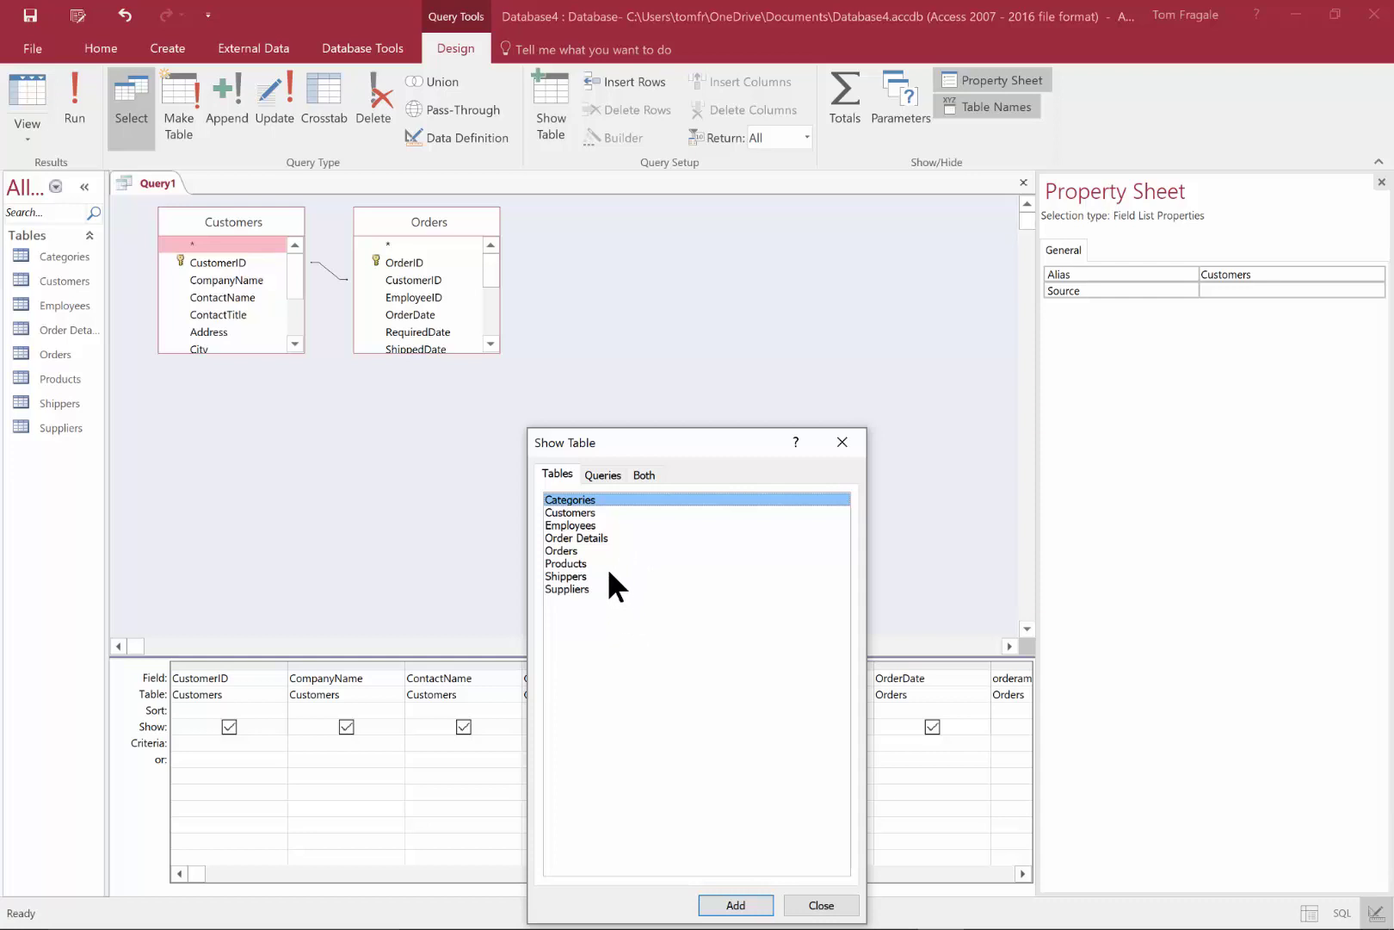
pyautogui.doubleClick(583, 522)
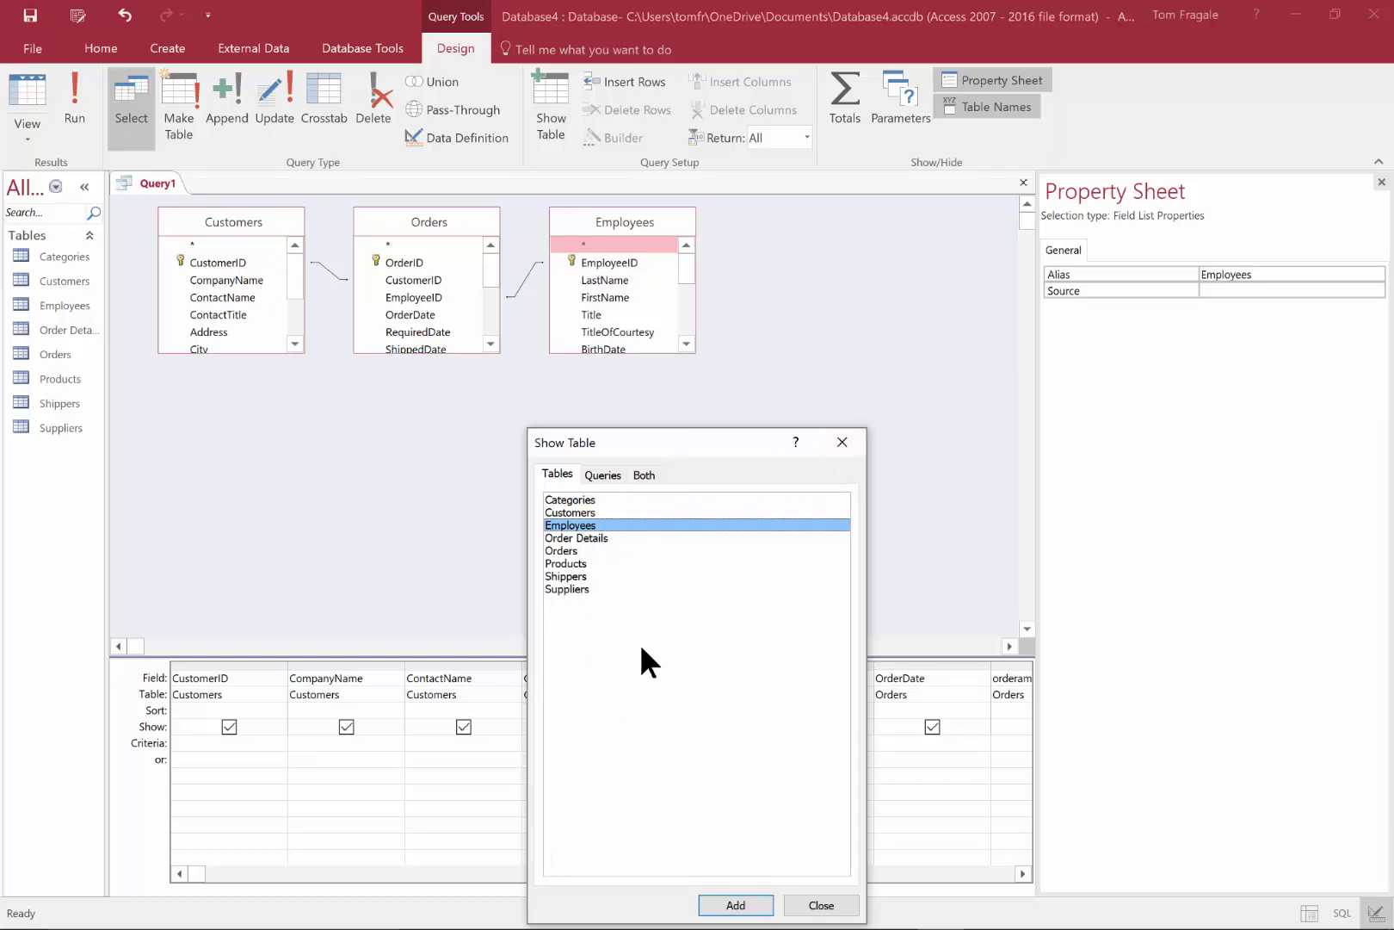
pyautogui.click(841, 442)
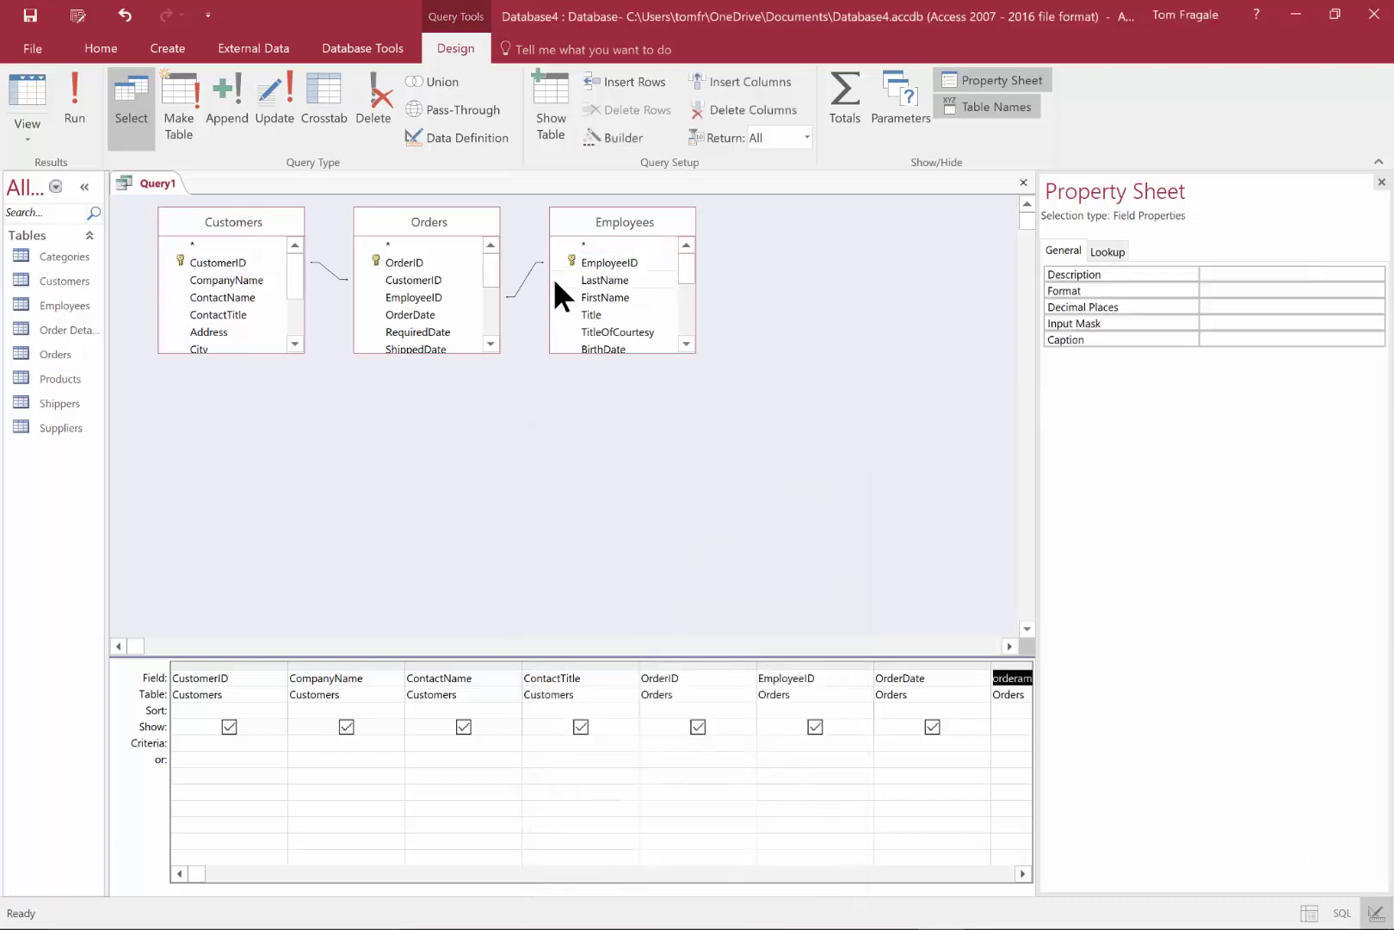
# Select the join between Orders and Employees and move the Employees field list farther from Orders.
pyautogui.click(521, 275)
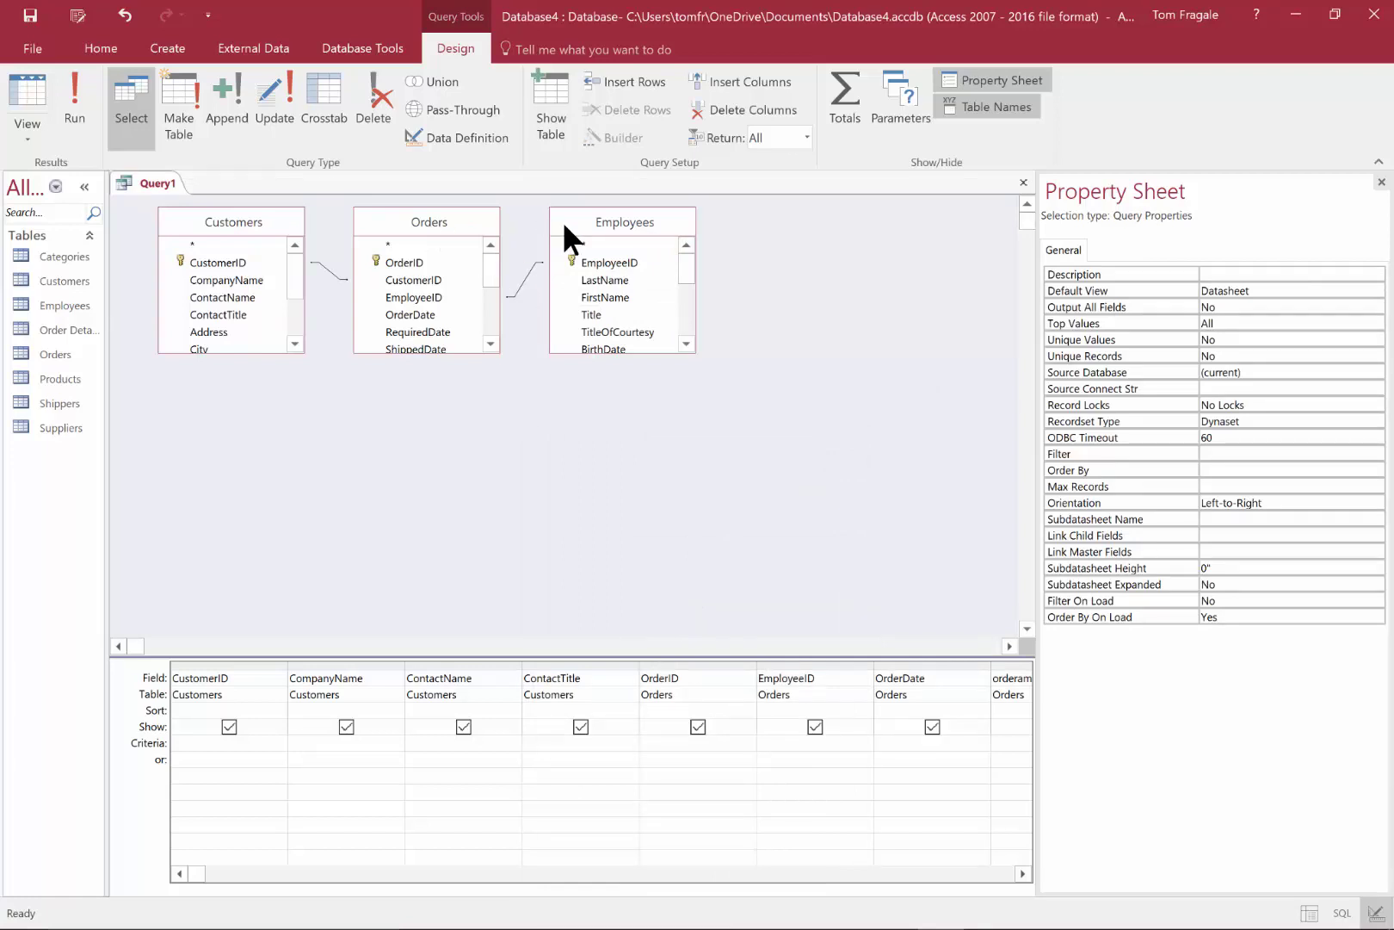
pyautogui.click(523, 284)
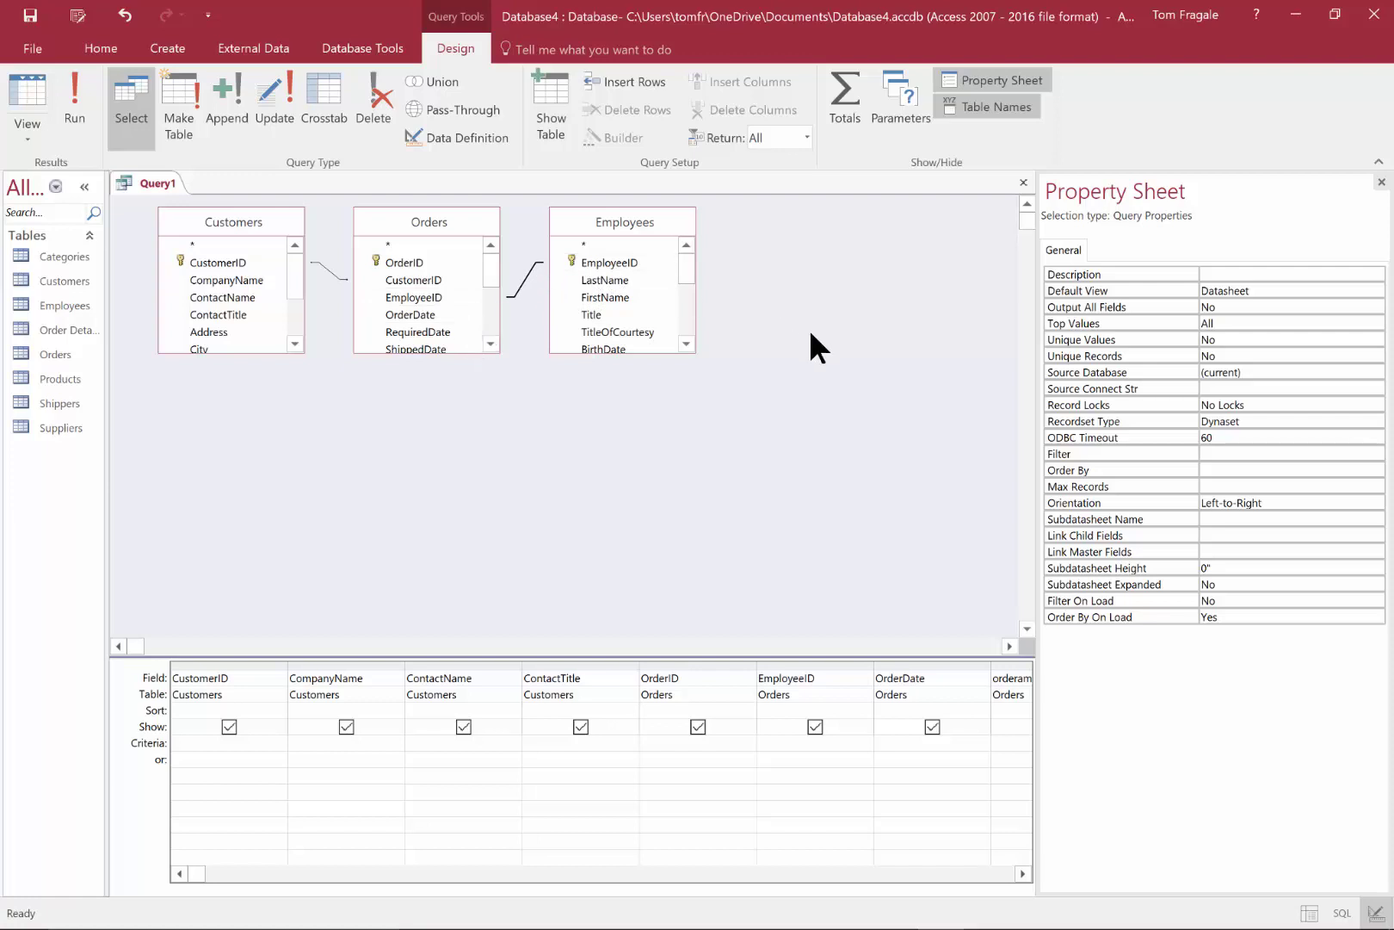
pyautogui.click(586, 218)
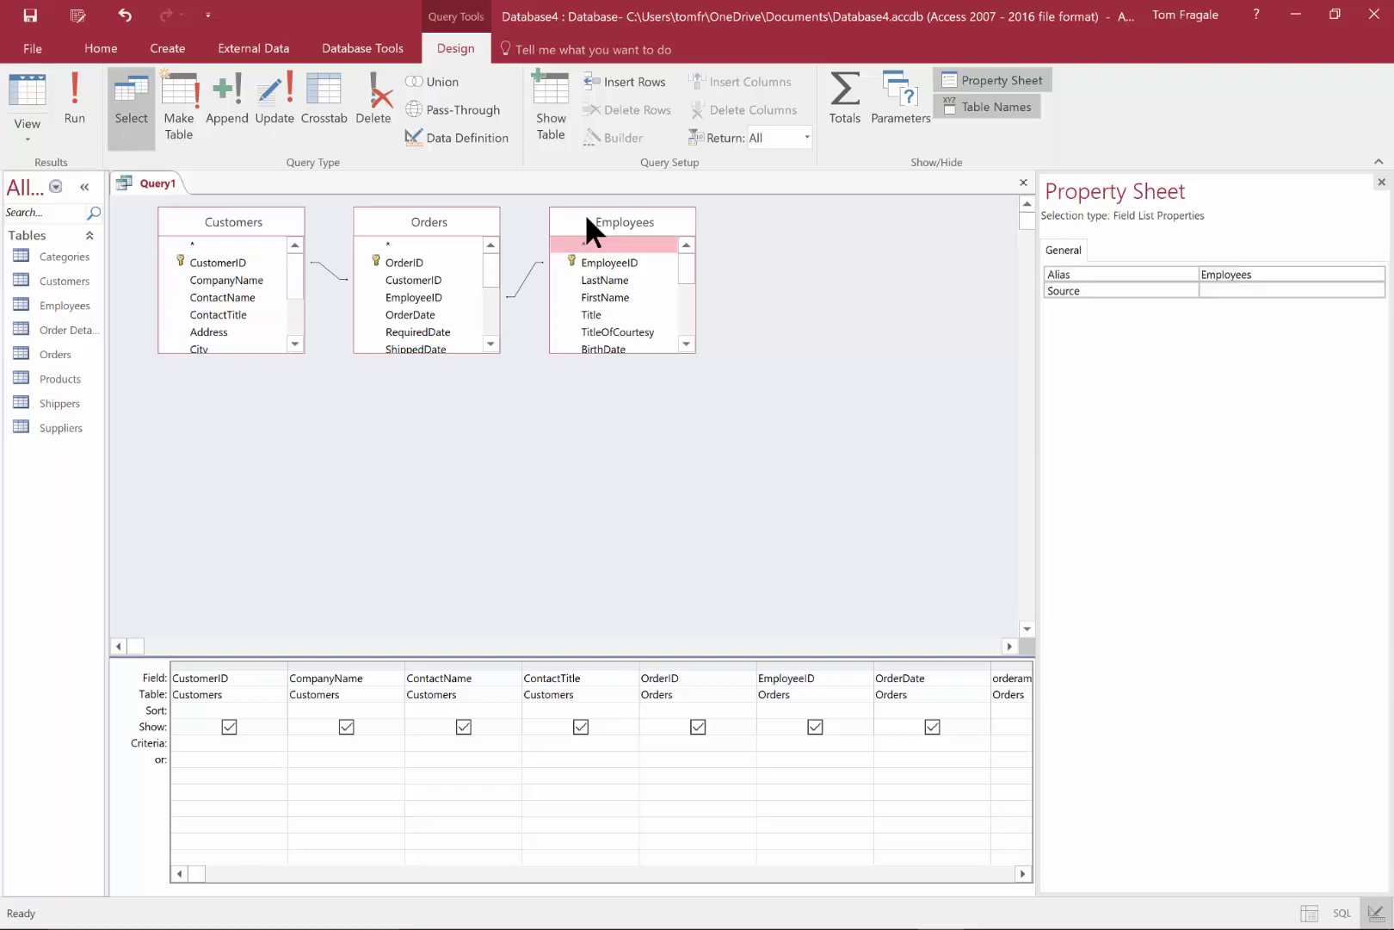
pyautogui.moveTo(586, 217); pyautogui.dragTo(628, 231)
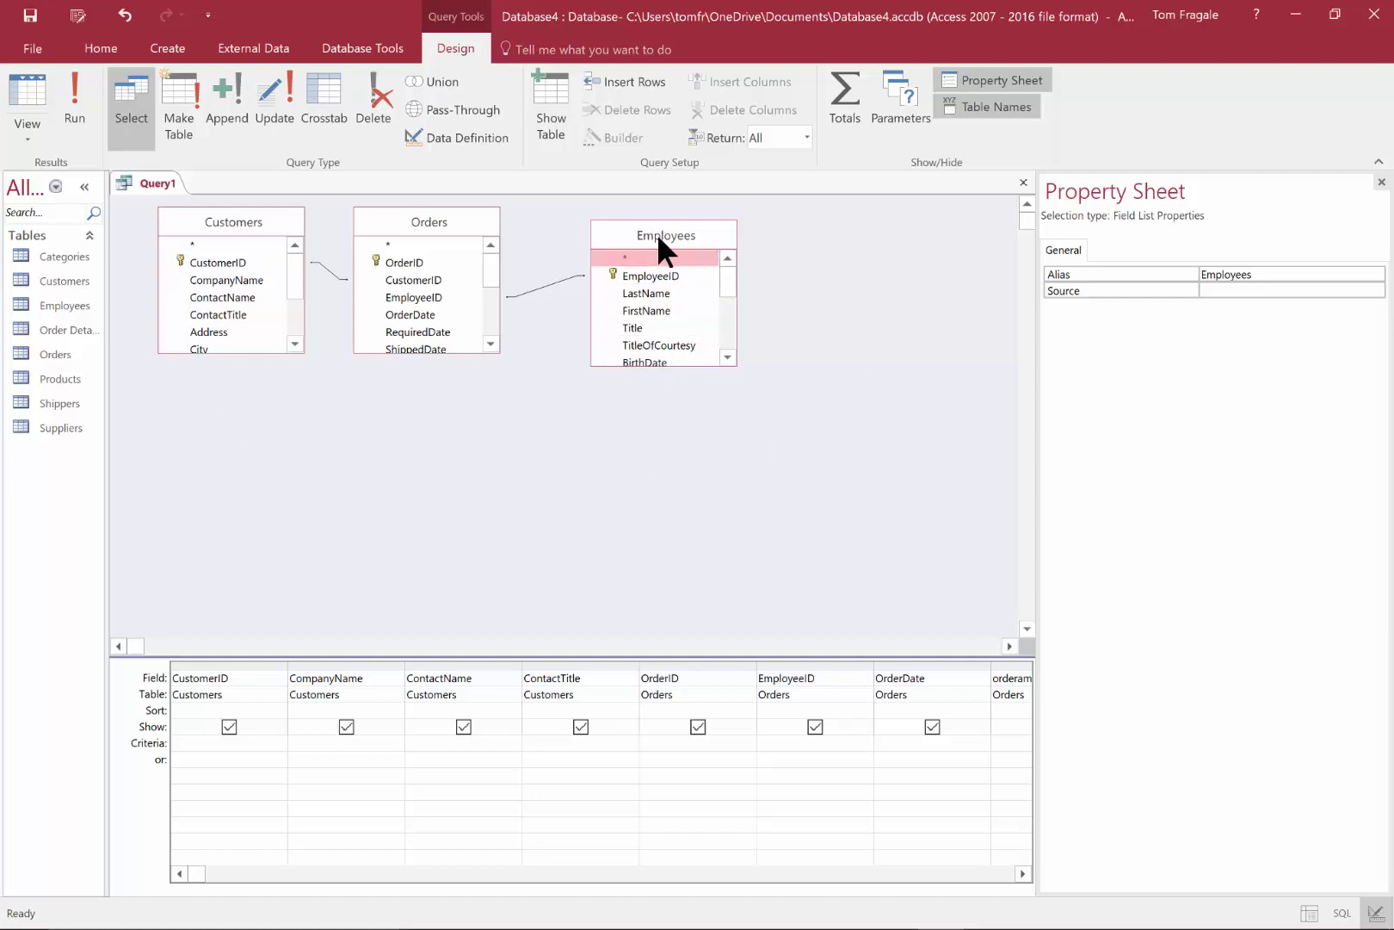
pyautogui.moveTo(657, 234)
pyautogui.mouseDown()
pyautogui.moveTo(656, 203)
pyautogui.moveTo(657, 228)
pyautogui.mouseUp()
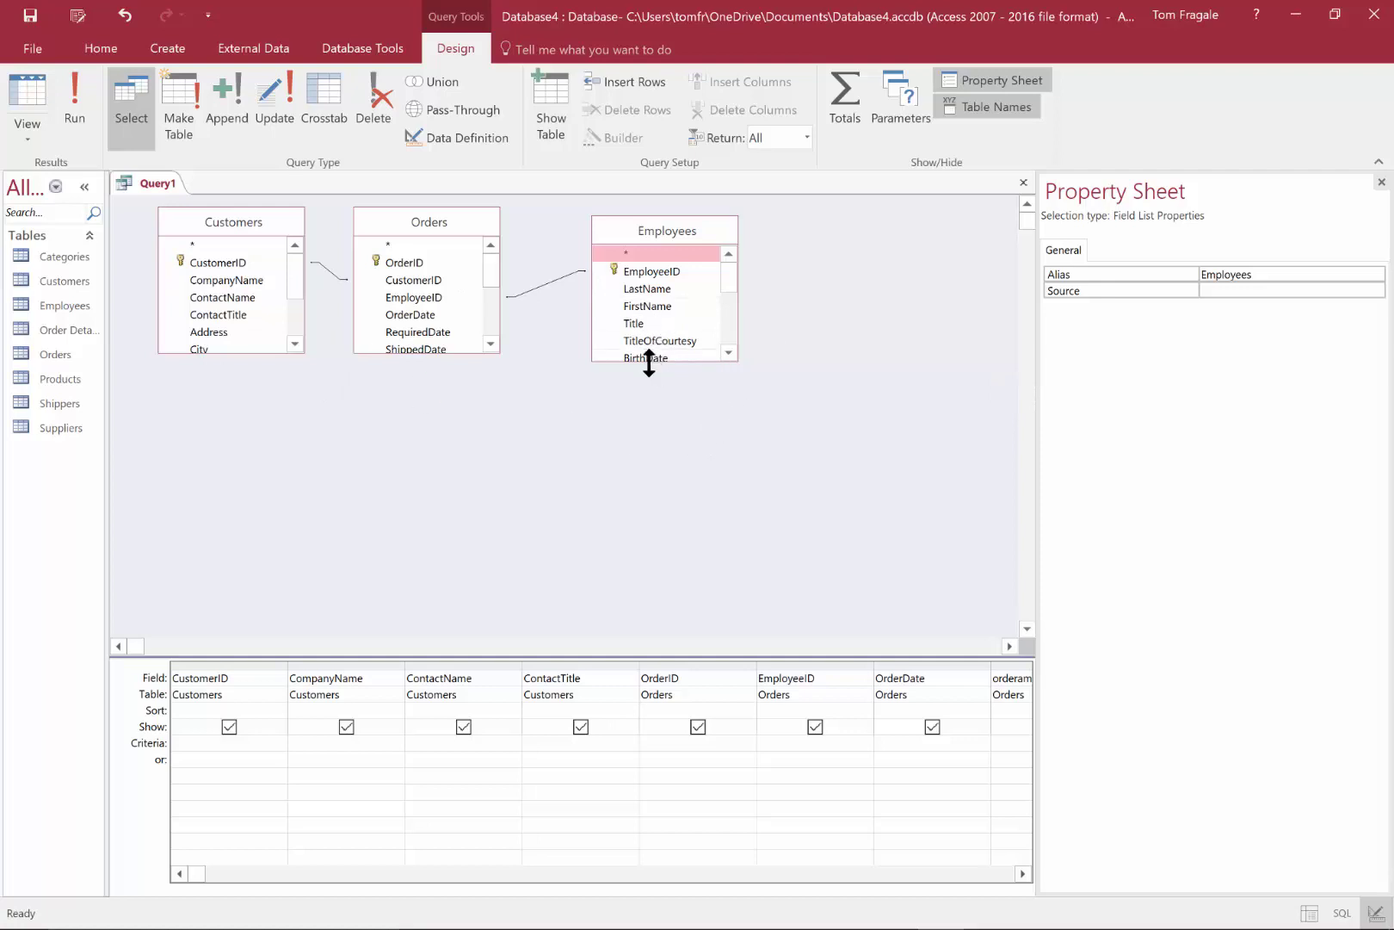
# Add the FirstName and LastName fields from Employees to the query and review the chosen fields in the grid.
pyautogui.doubleClick(622, 302)
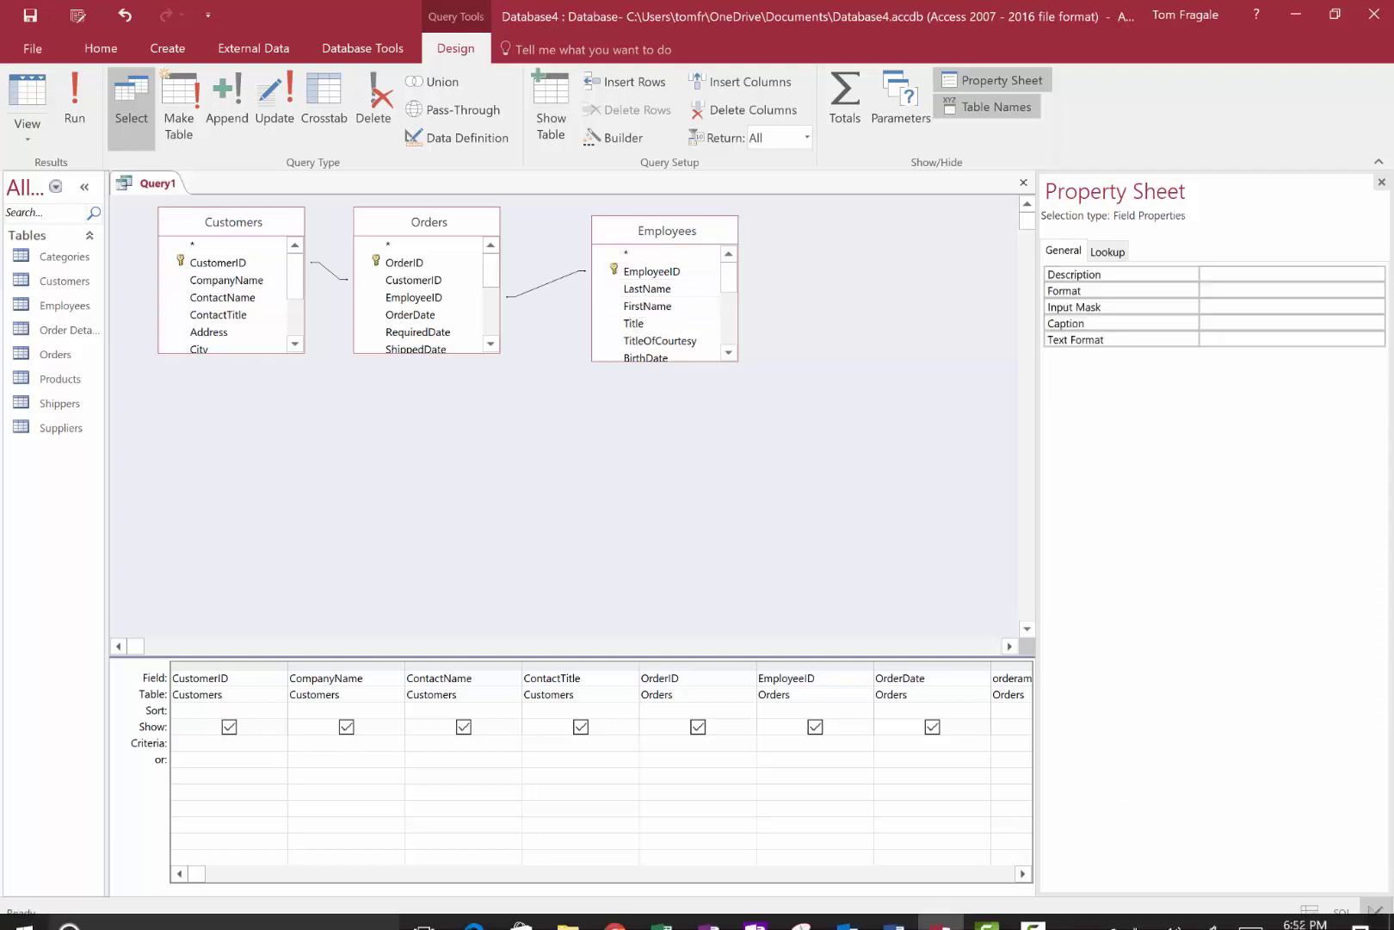
pyautogui.click(1022, 873)
pyautogui.click(1022, 871)
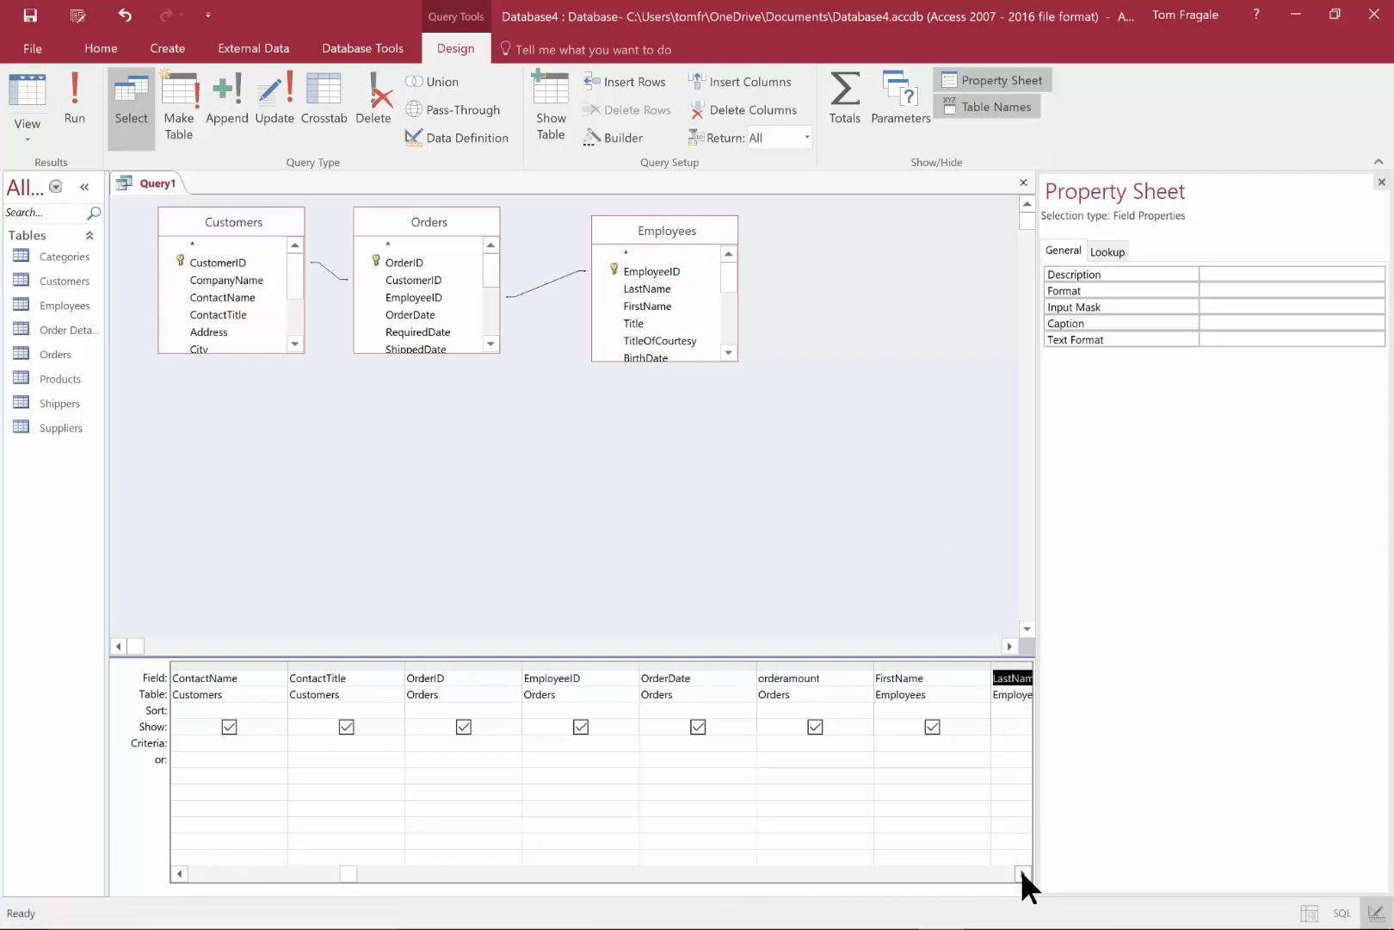
pyautogui.click(1022, 871)
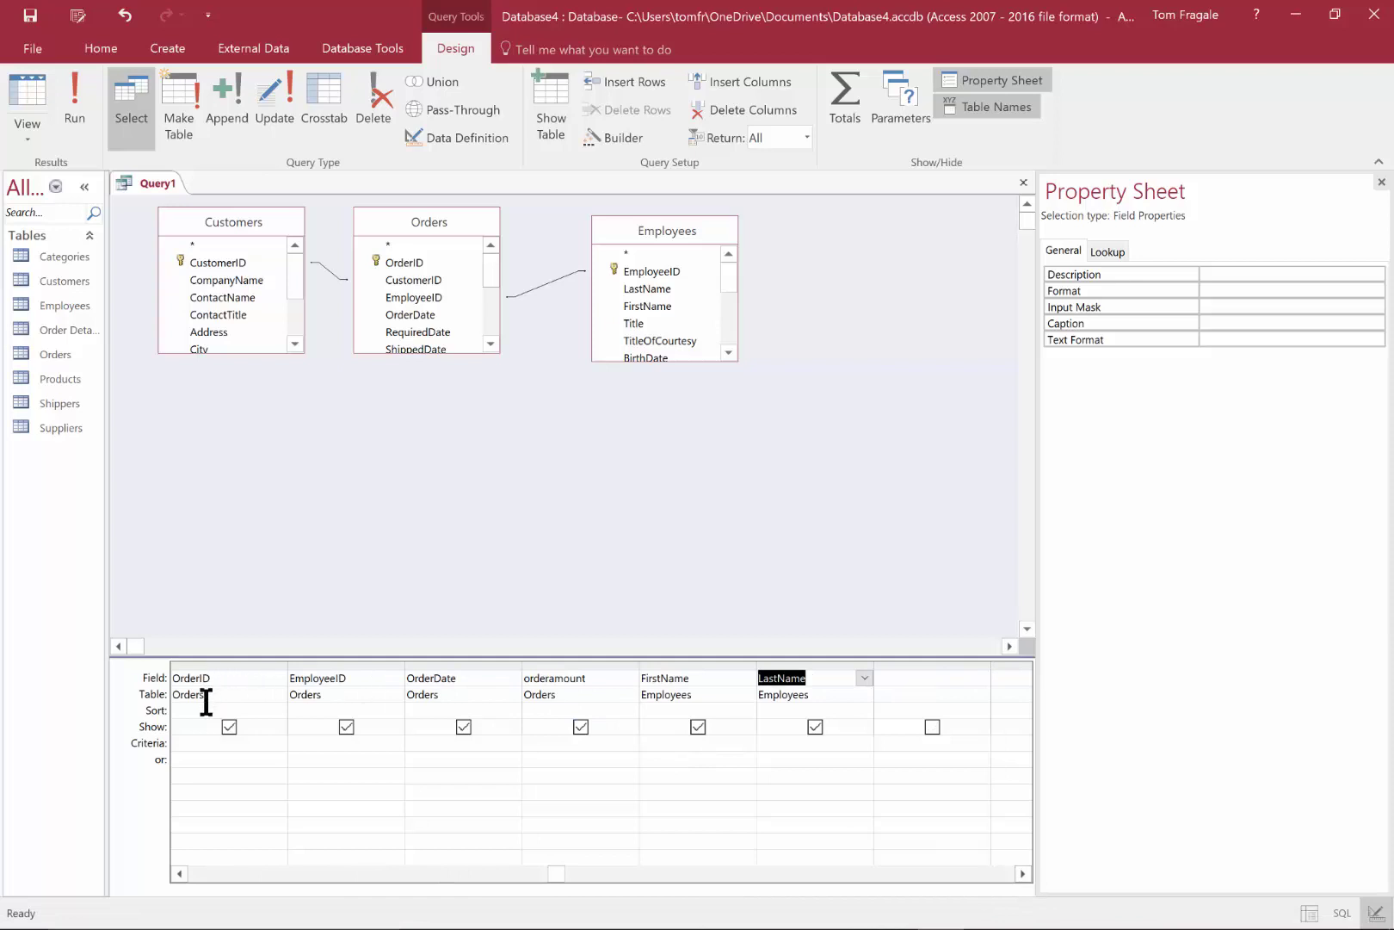
pyautogui.click(179, 873)
pyautogui.click(179, 872)
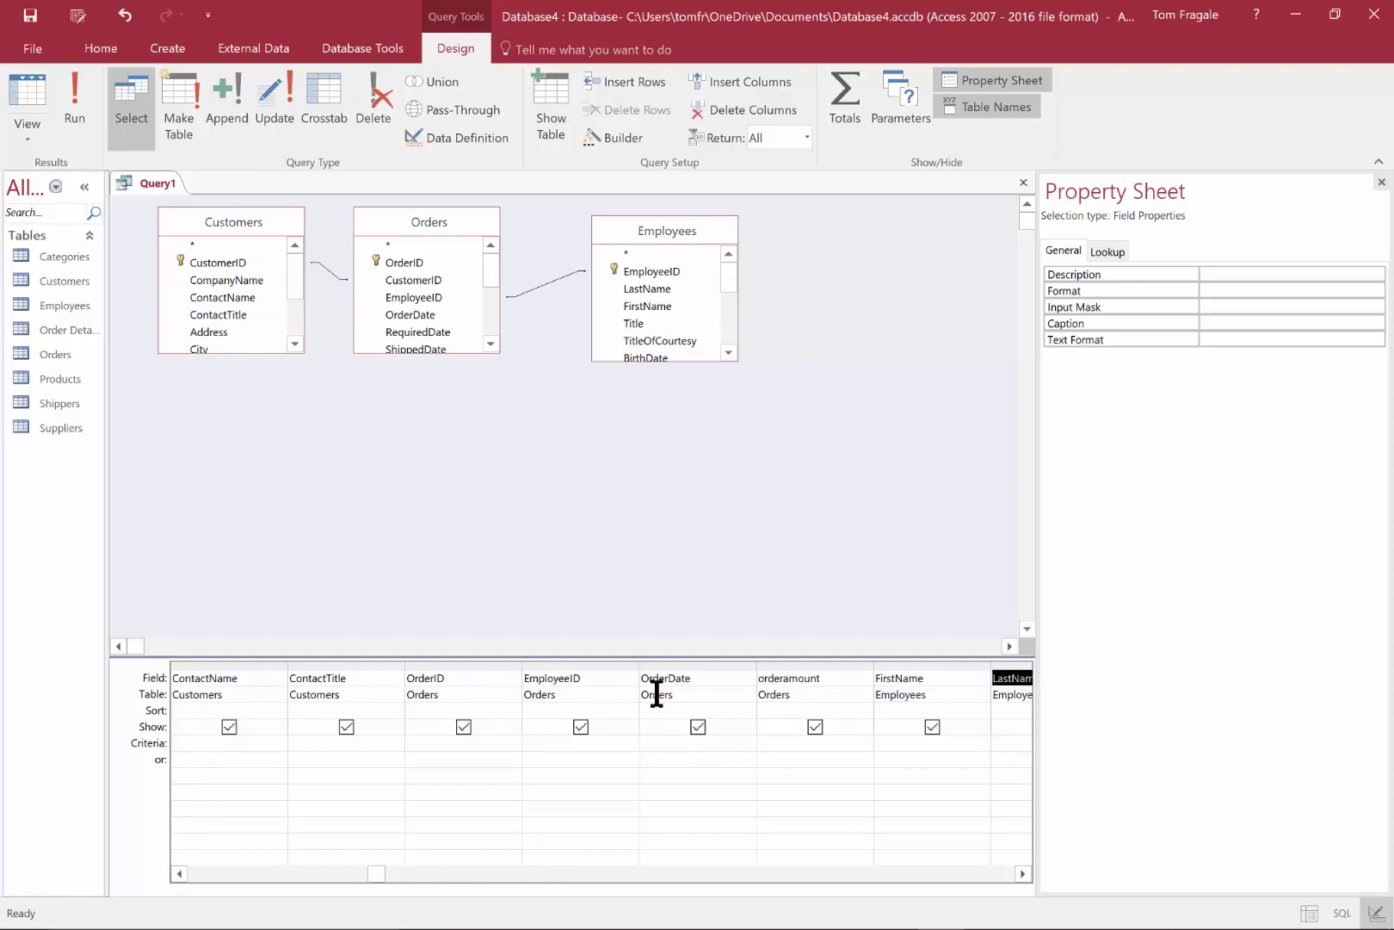
pyautogui.click(1022, 872)
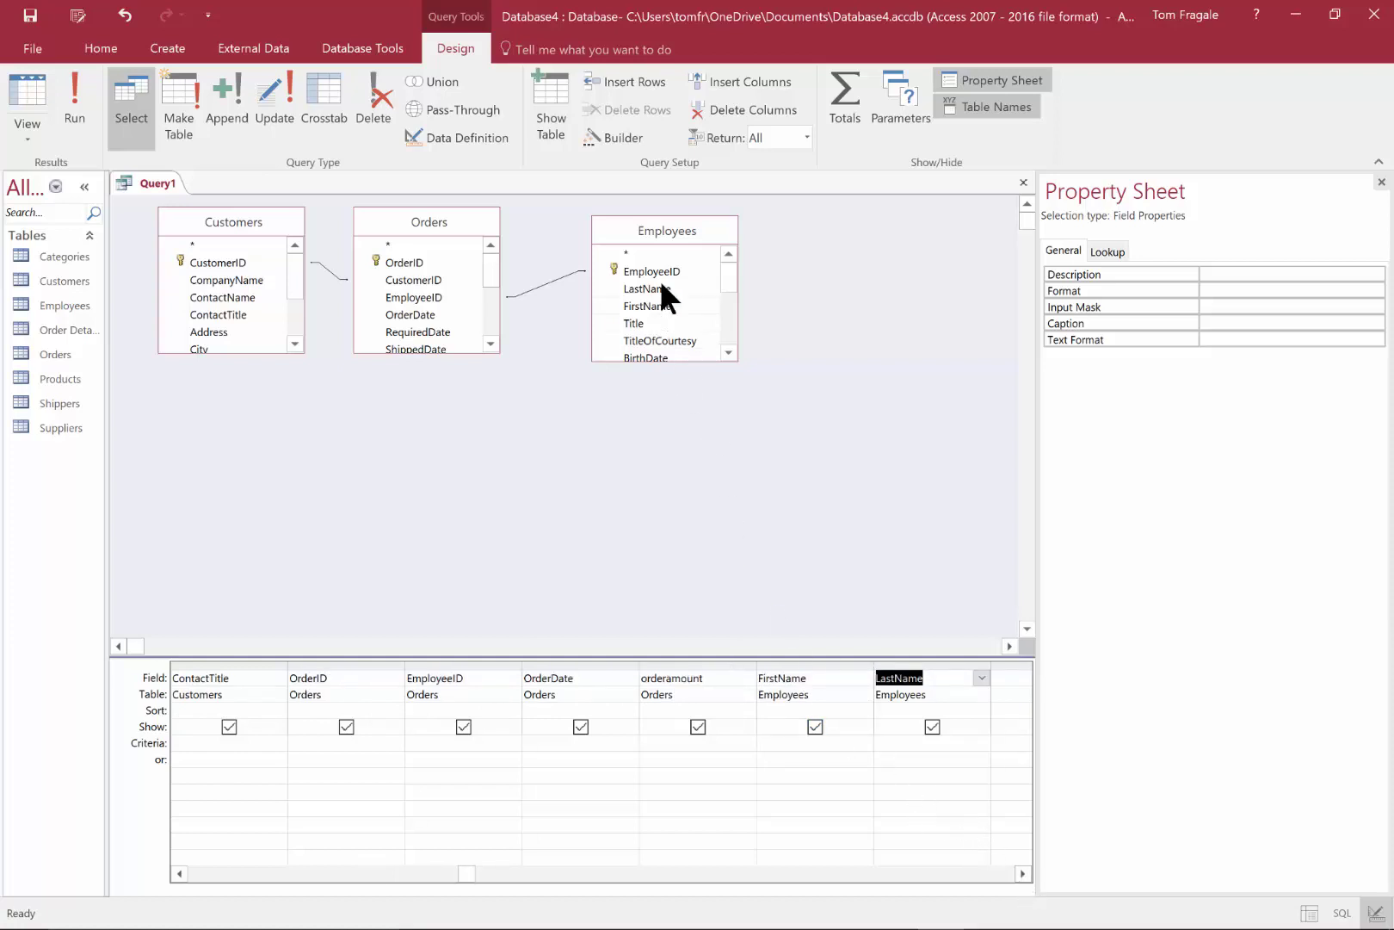
# Add the Title and HomePhone fields from Employees to the query.
pyautogui.click(630, 318)
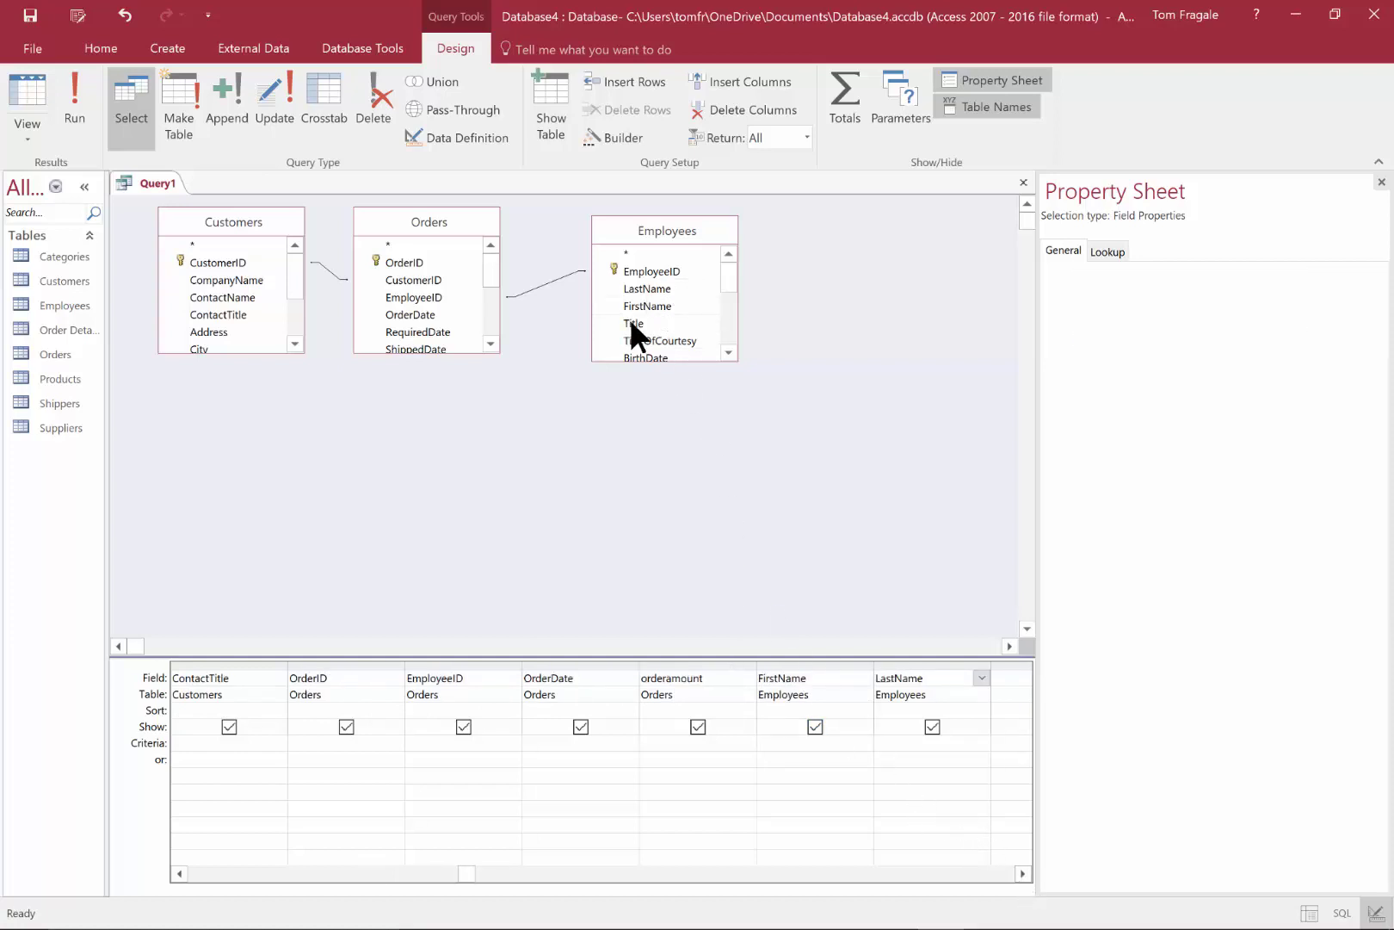
pyautogui.doubleClick(630, 319)
pyautogui.click(728, 351)
pyautogui.click(728, 352)
pyautogui.click(728, 351)
pyautogui.click(728, 351)
pyautogui.click(728, 351)
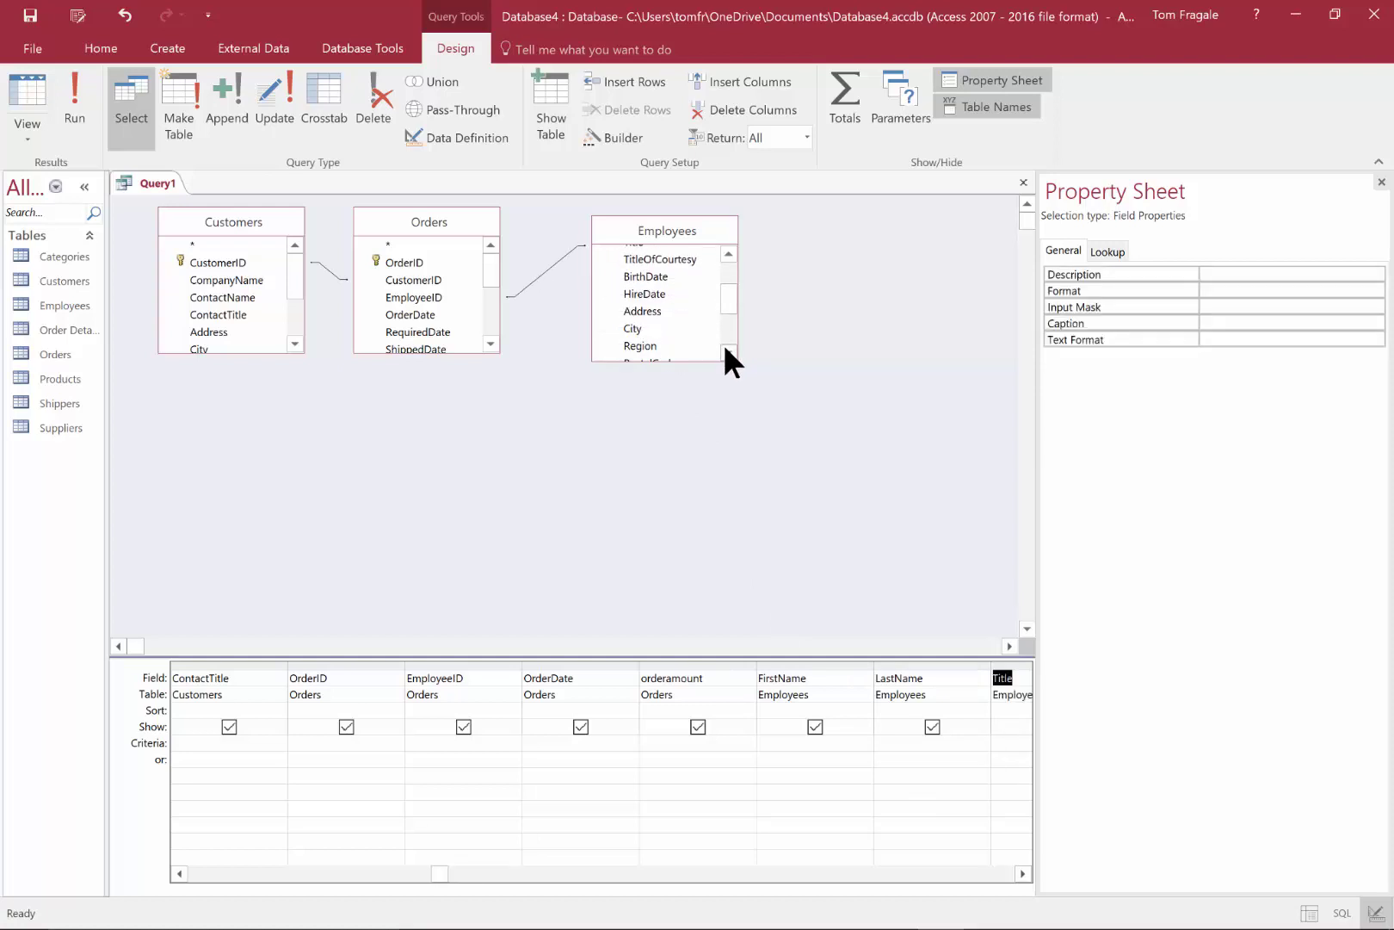
pyautogui.click(728, 351)
pyautogui.click(728, 351)
pyautogui.click(728, 352)
pyautogui.click(728, 351)
pyautogui.click(659, 333)
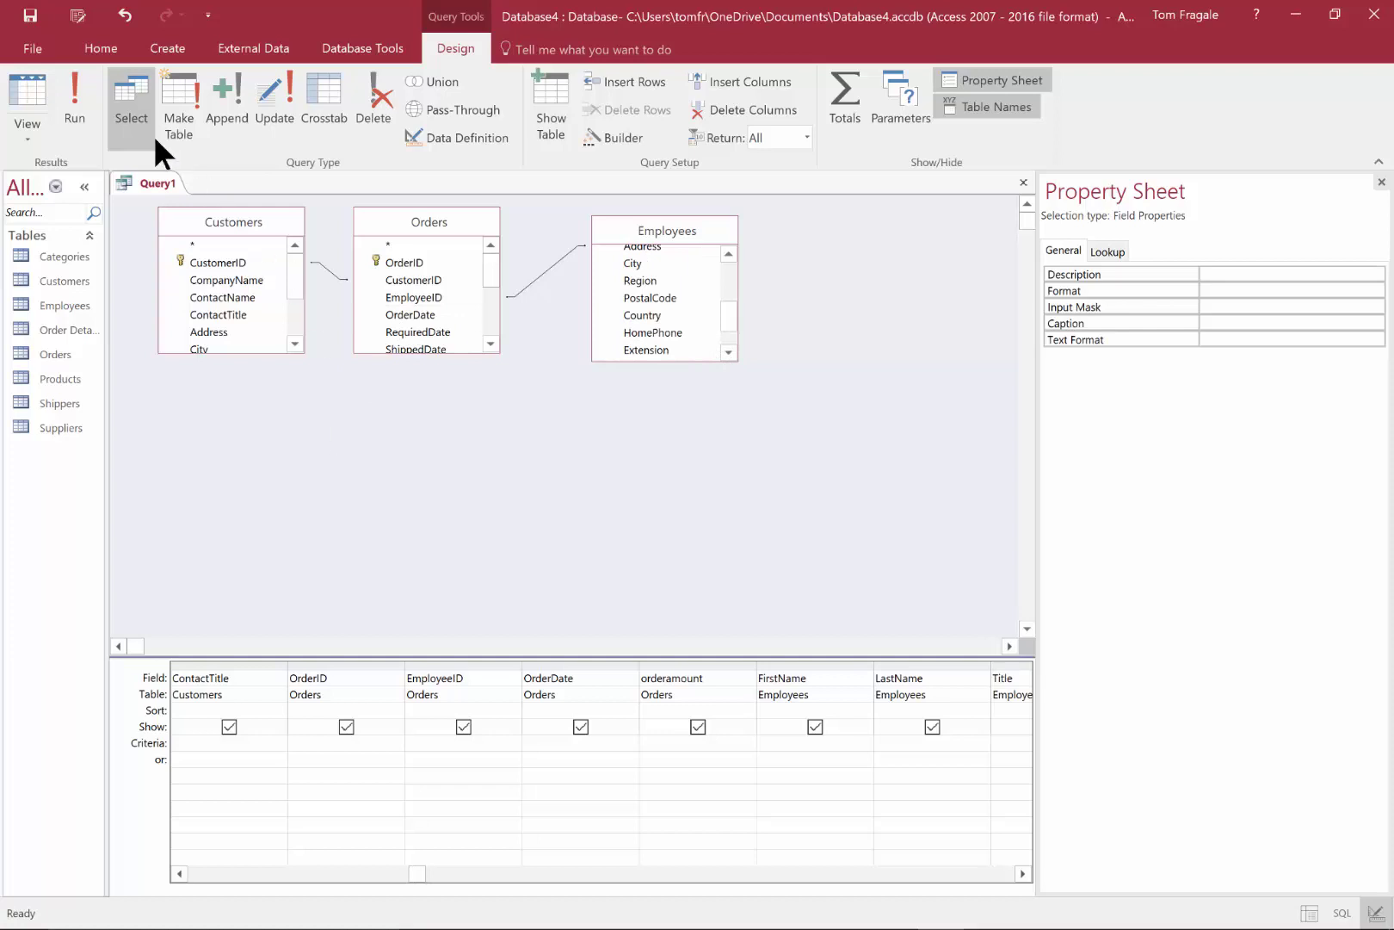
# Run the three-table query and examine the added employee columns in the results.
pyautogui.click(76, 100)
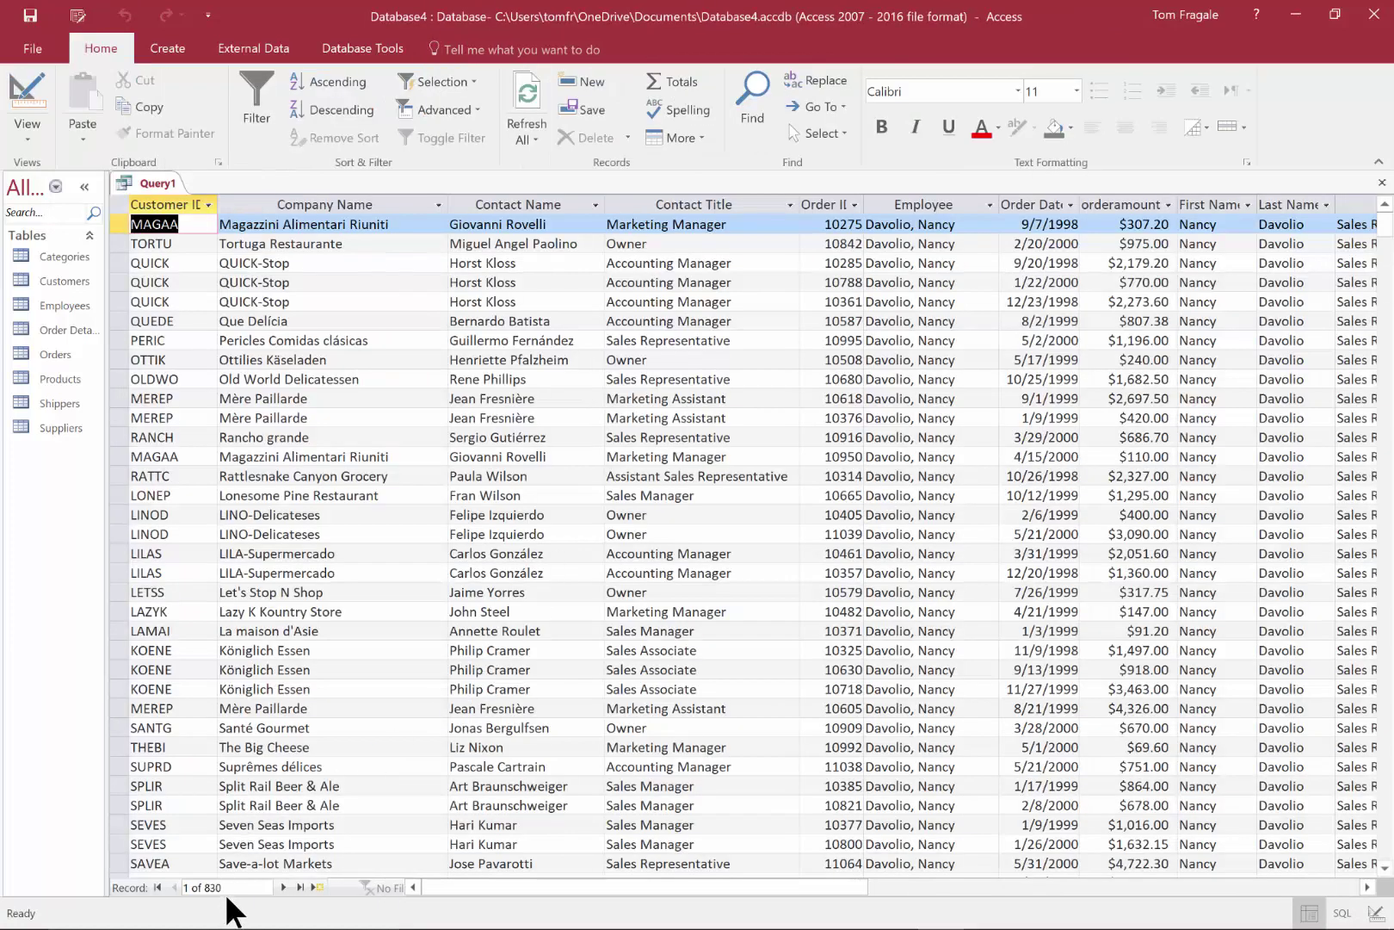
pyautogui.click(1368, 887)
pyautogui.click(1367, 888)
pyautogui.click(1368, 887)
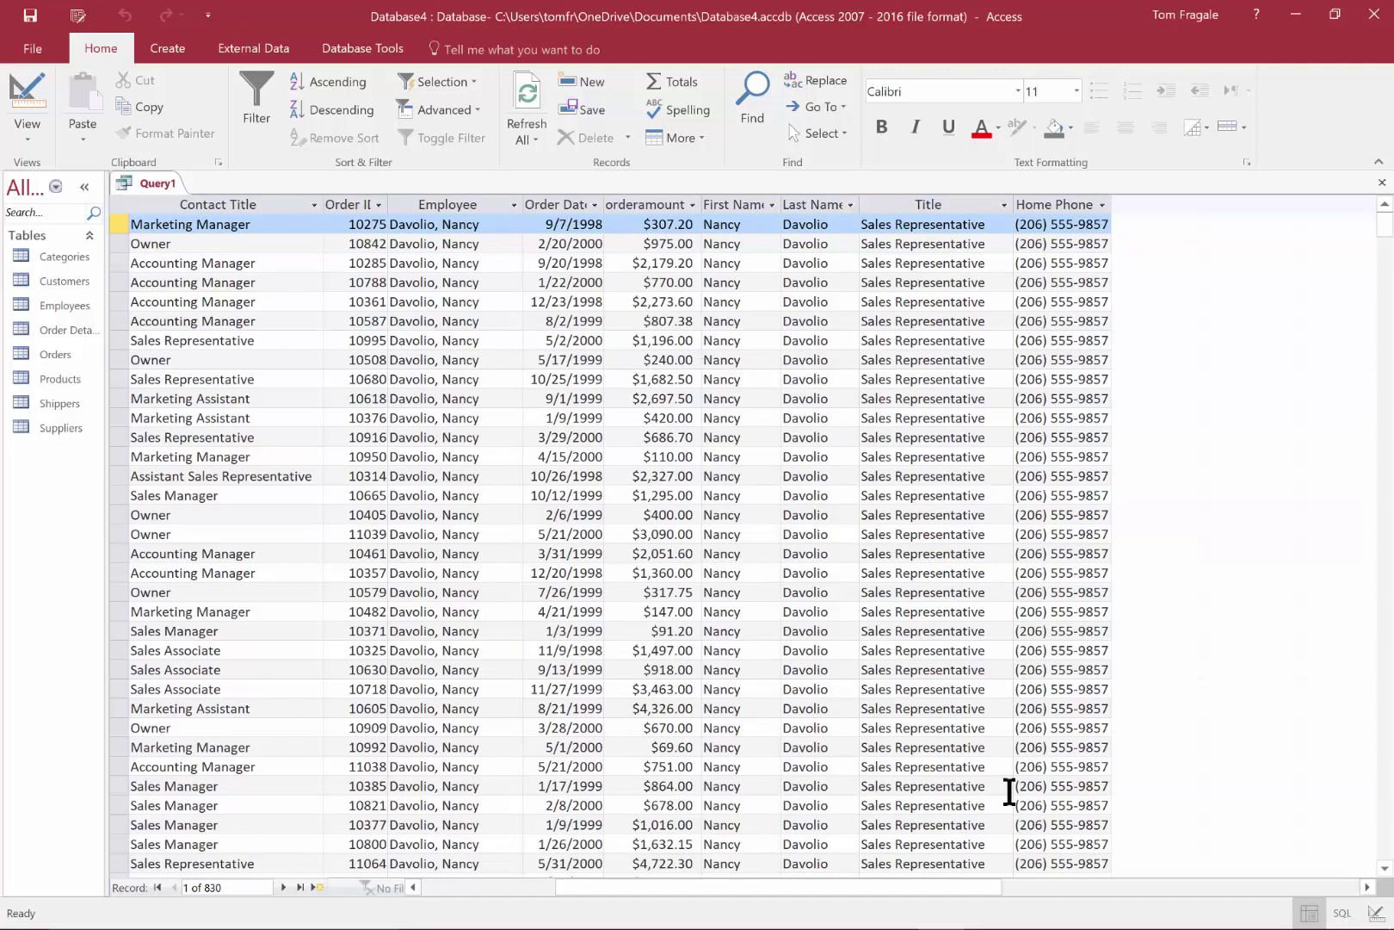
pyautogui.moveTo(938, 883); pyautogui.dragTo(803, 883)
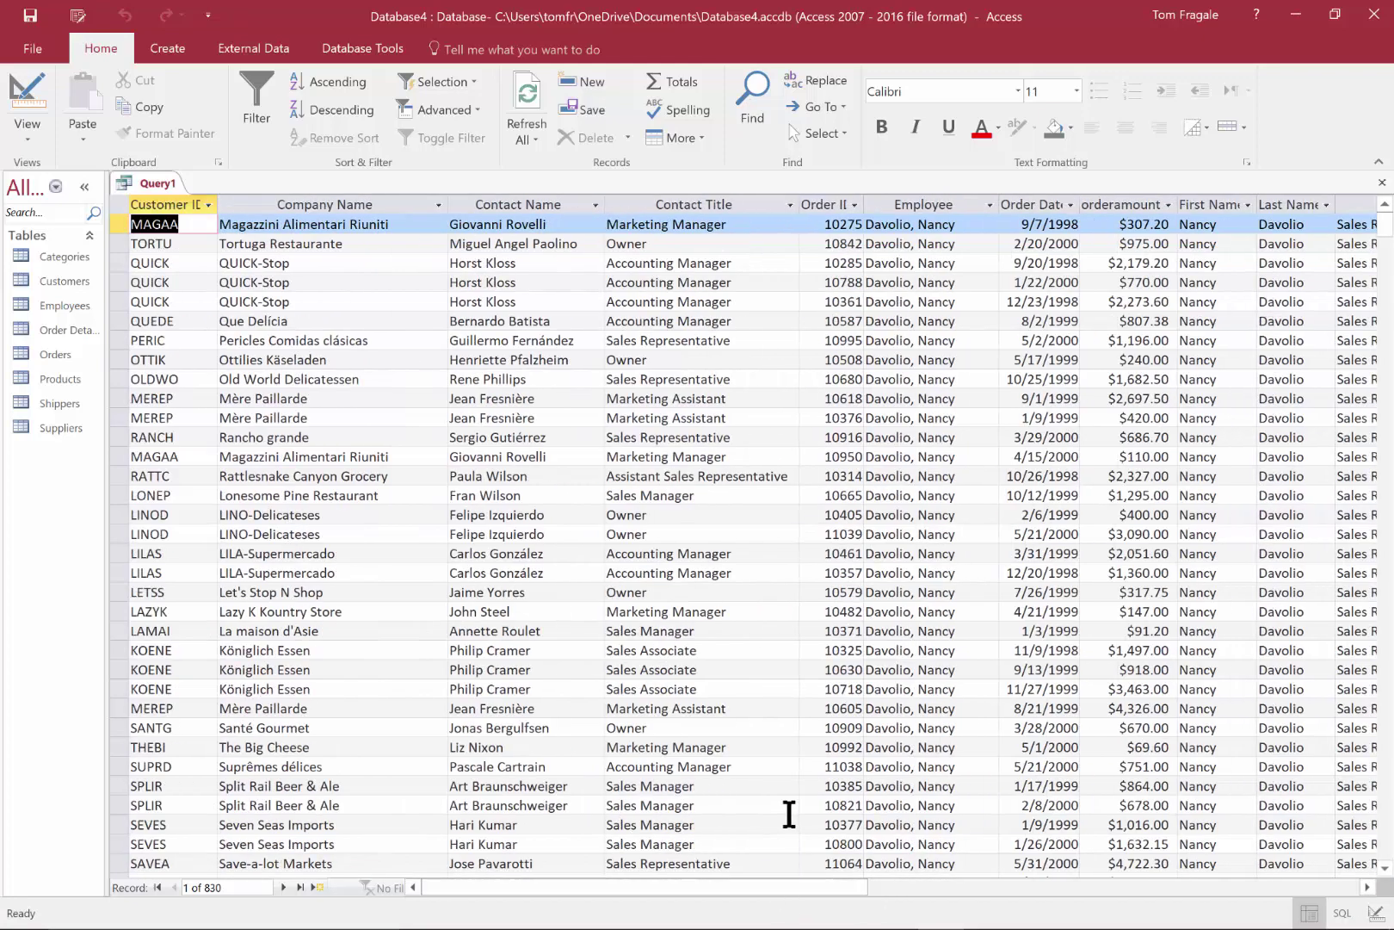
# Return to the query design, add the Shippers table and move its field list farther from Employees.
pyautogui.click(27, 75)
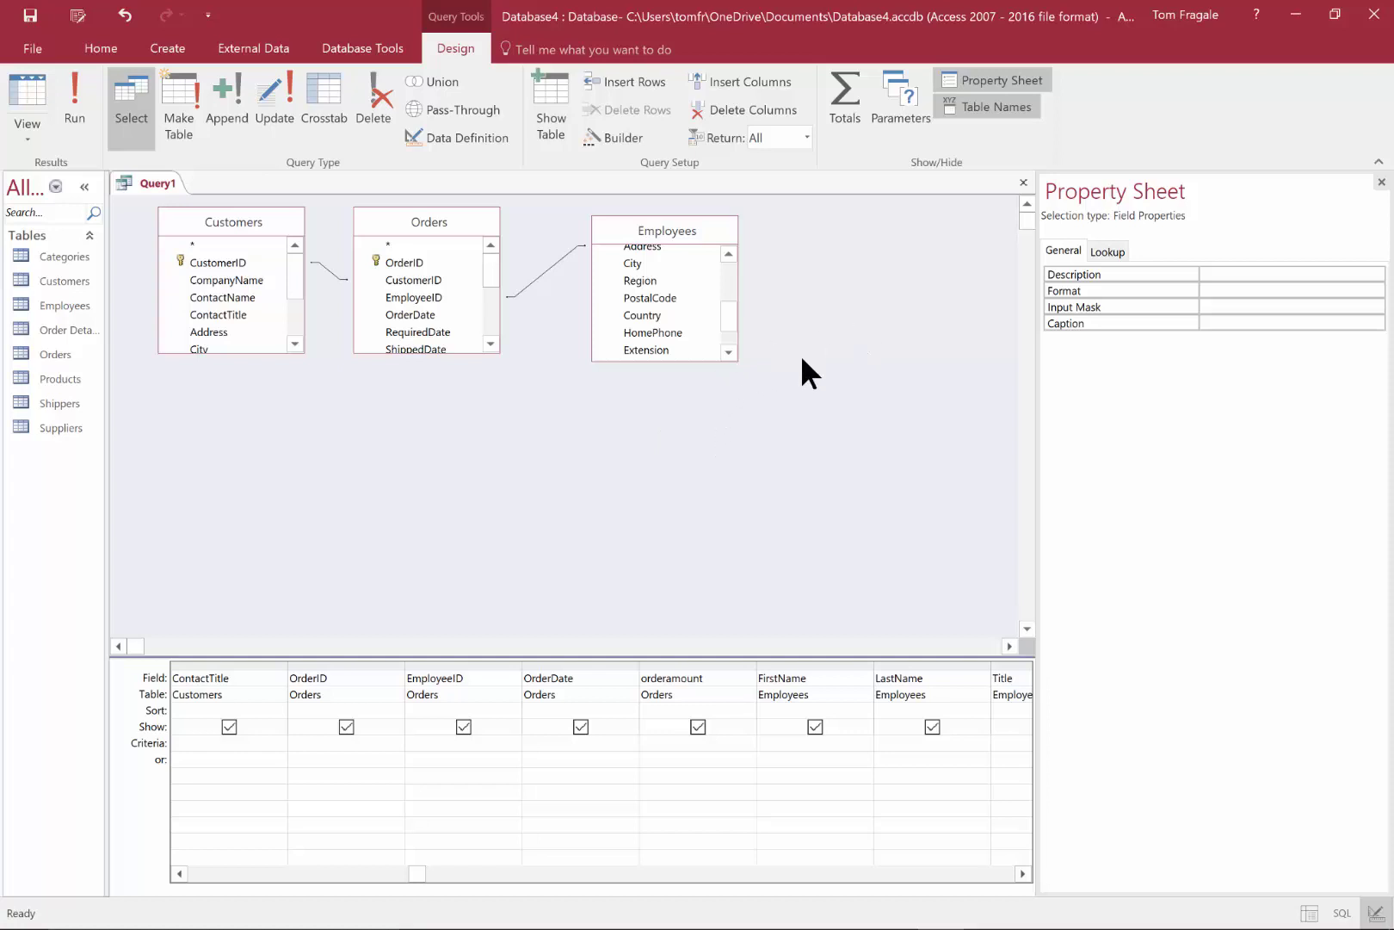
pyautogui.rightClick(451, 474)
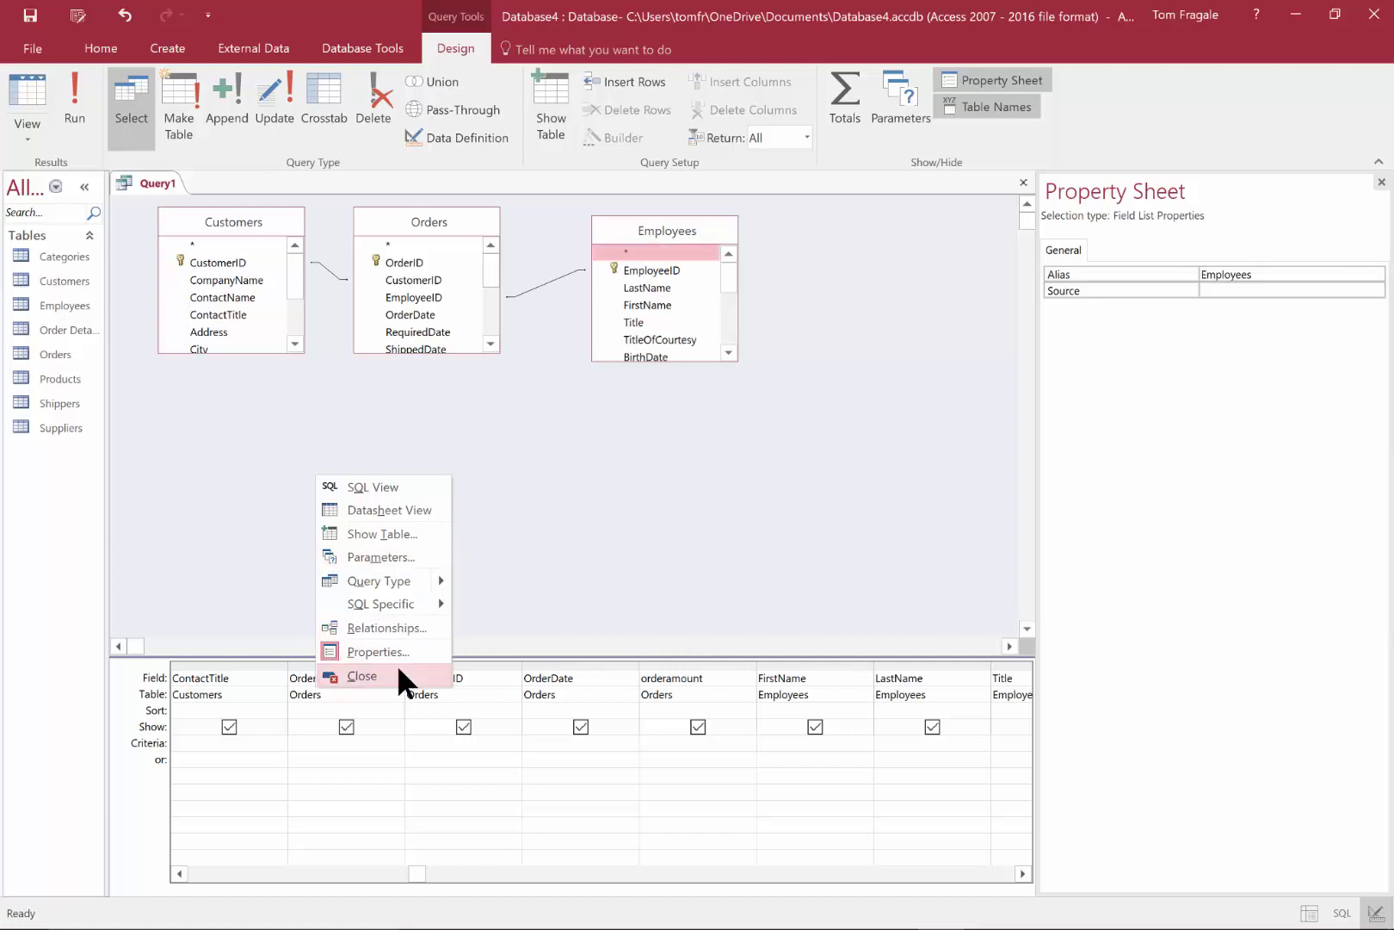
pyautogui.click(409, 535)
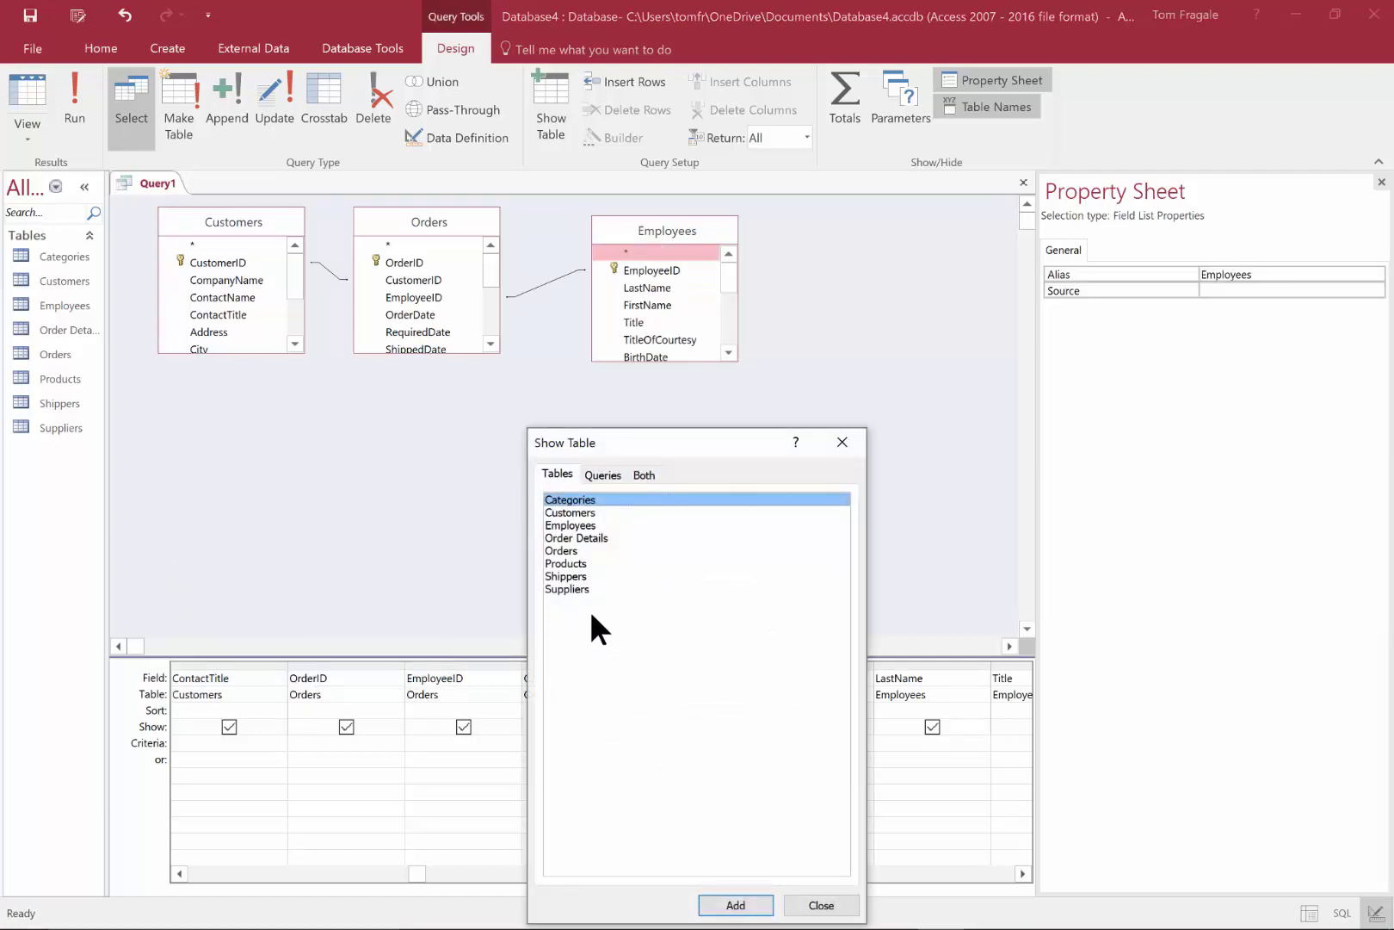
pyautogui.doubleClick(562, 574)
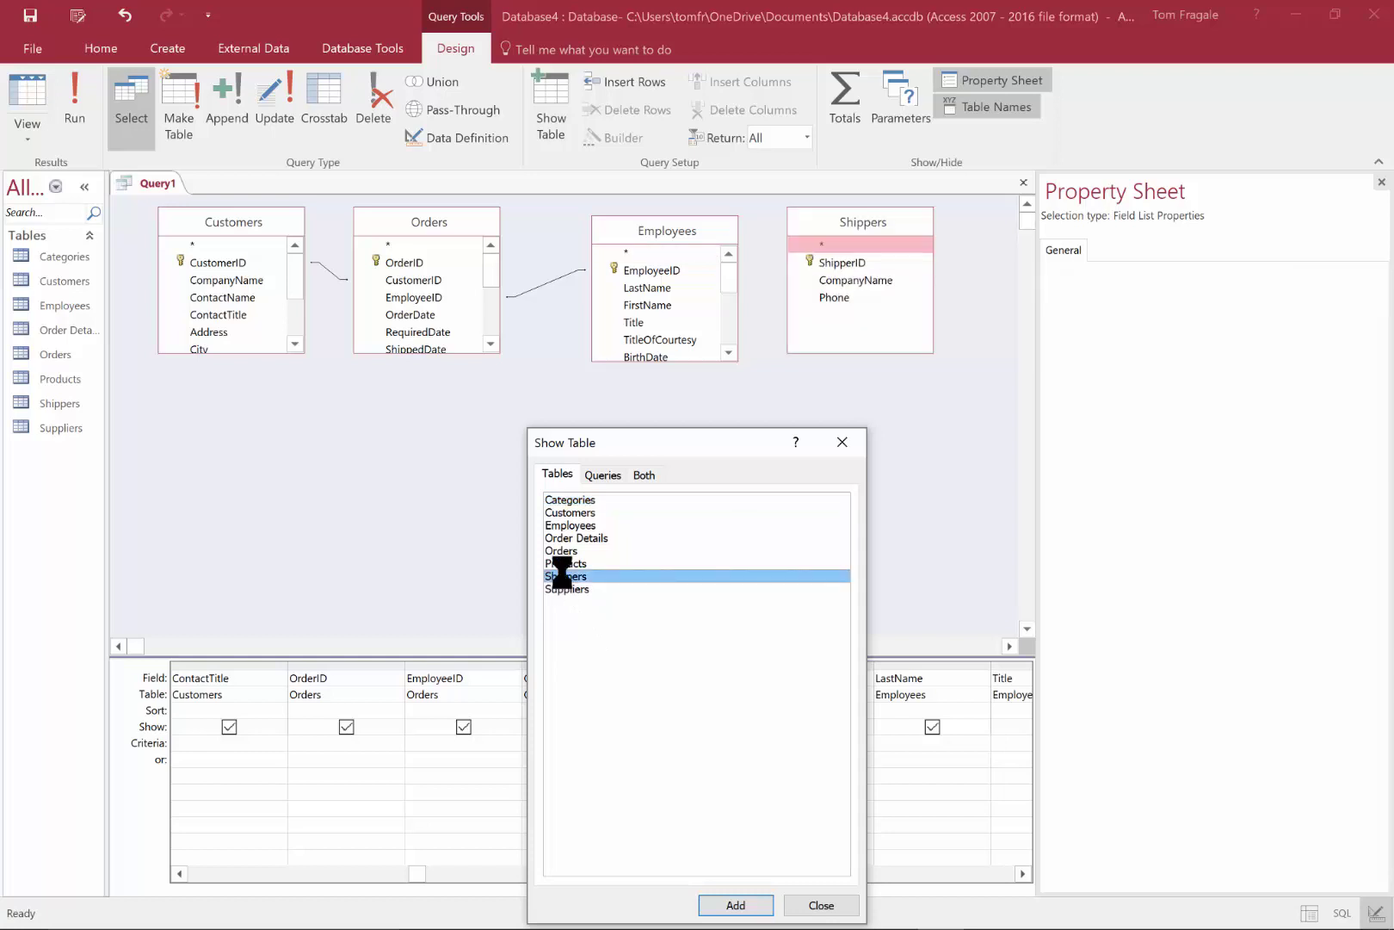
pyautogui.click(822, 907)
pyautogui.click(853, 832)
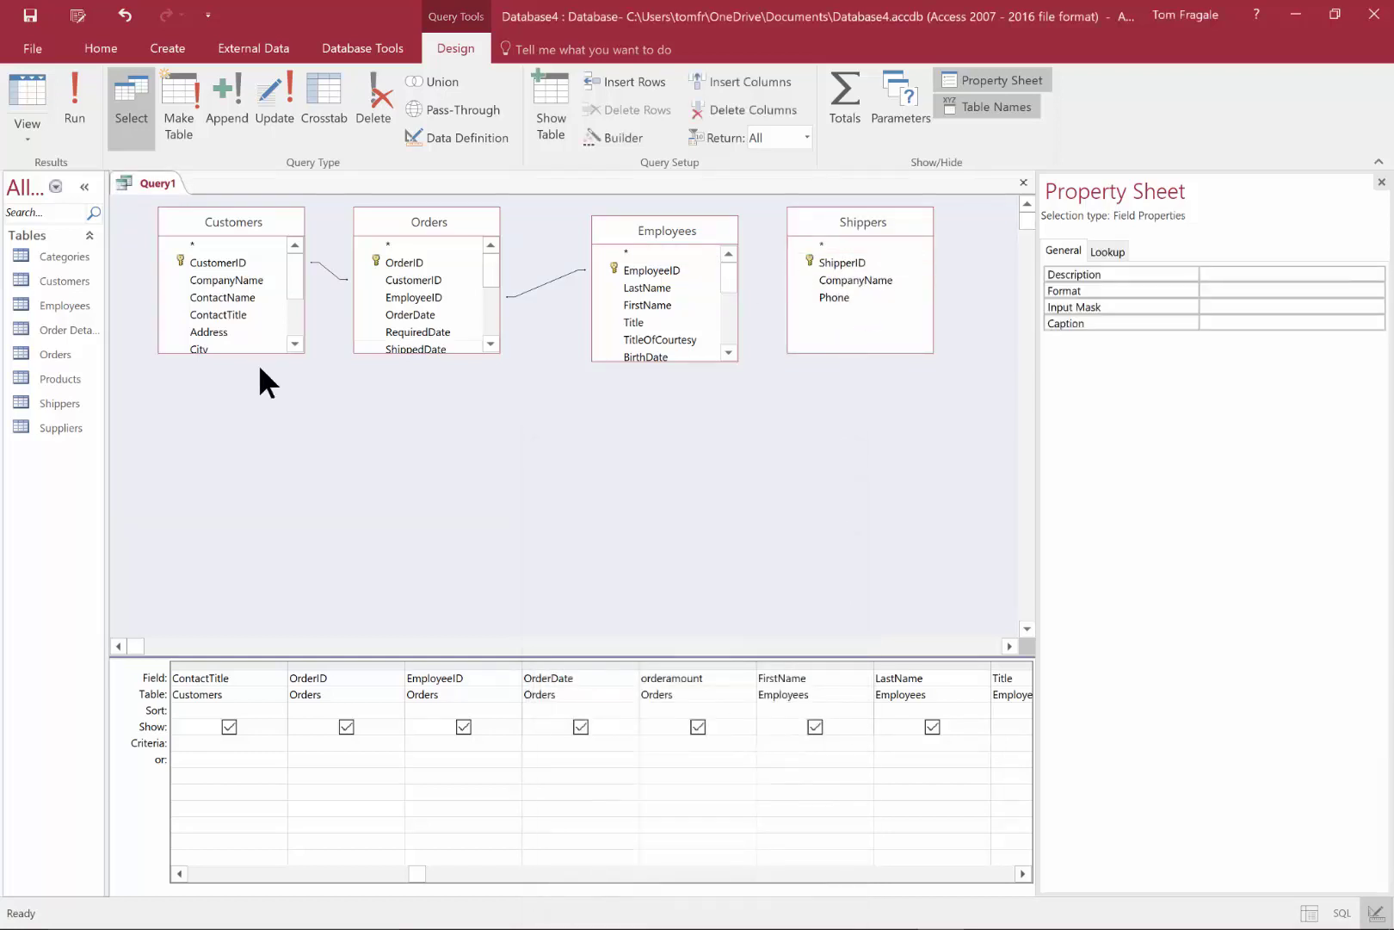
pyautogui.moveTo(816, 226); pyautogui.dragTo(861, 226)
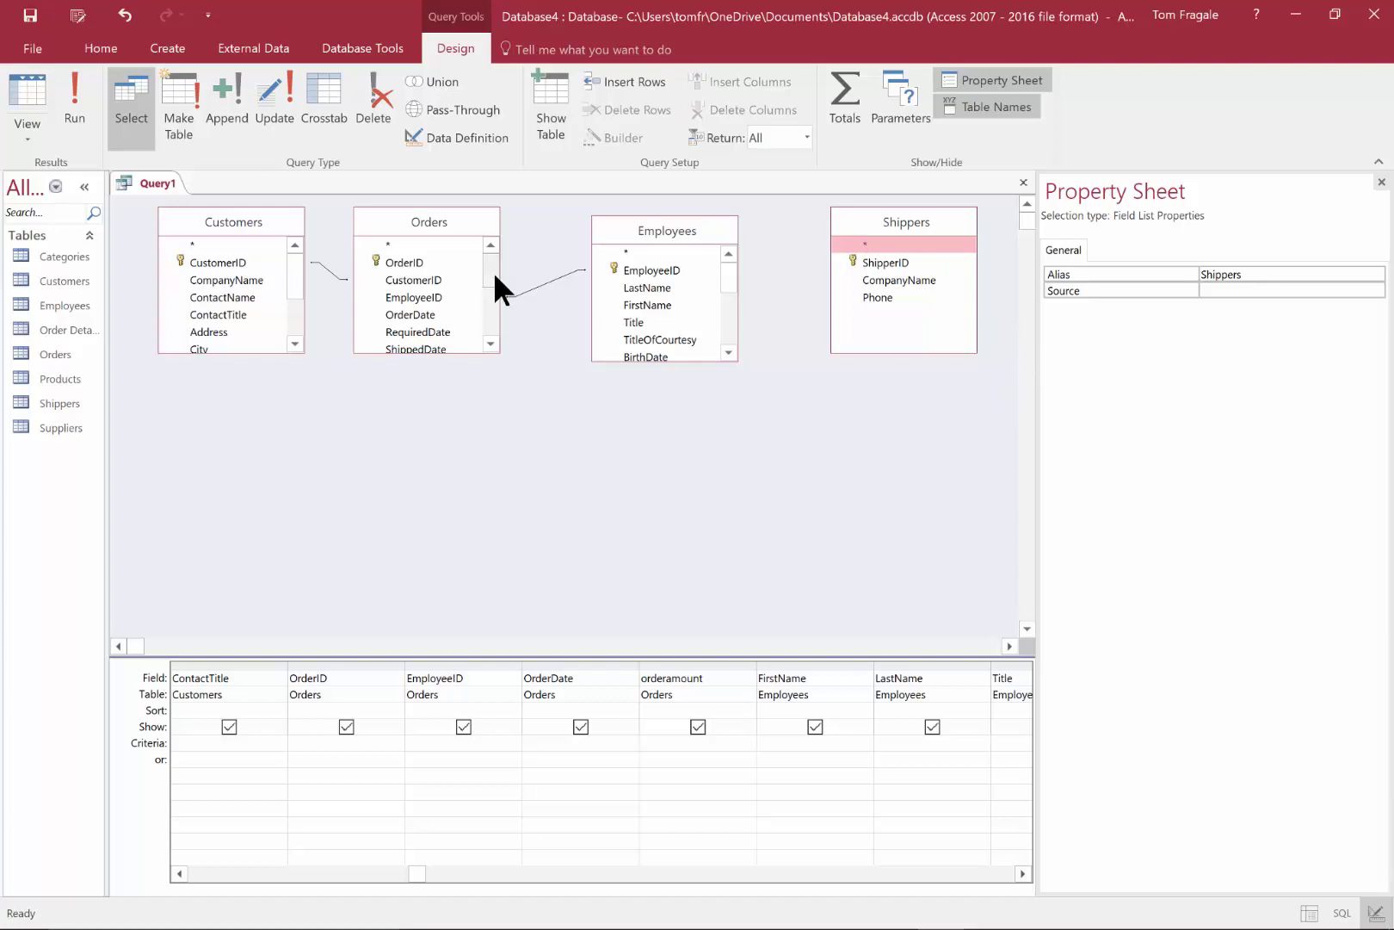
# Join the ShipVia field in Orders to the ShipperID field in Shippers.
pyautogui.moveTo(493, 271)
pyautogui.mouseDown()
pyautogui.moveTo(491, 309)
pyautogui.moveTo(491, 288)
pyautogui.mouseUp()
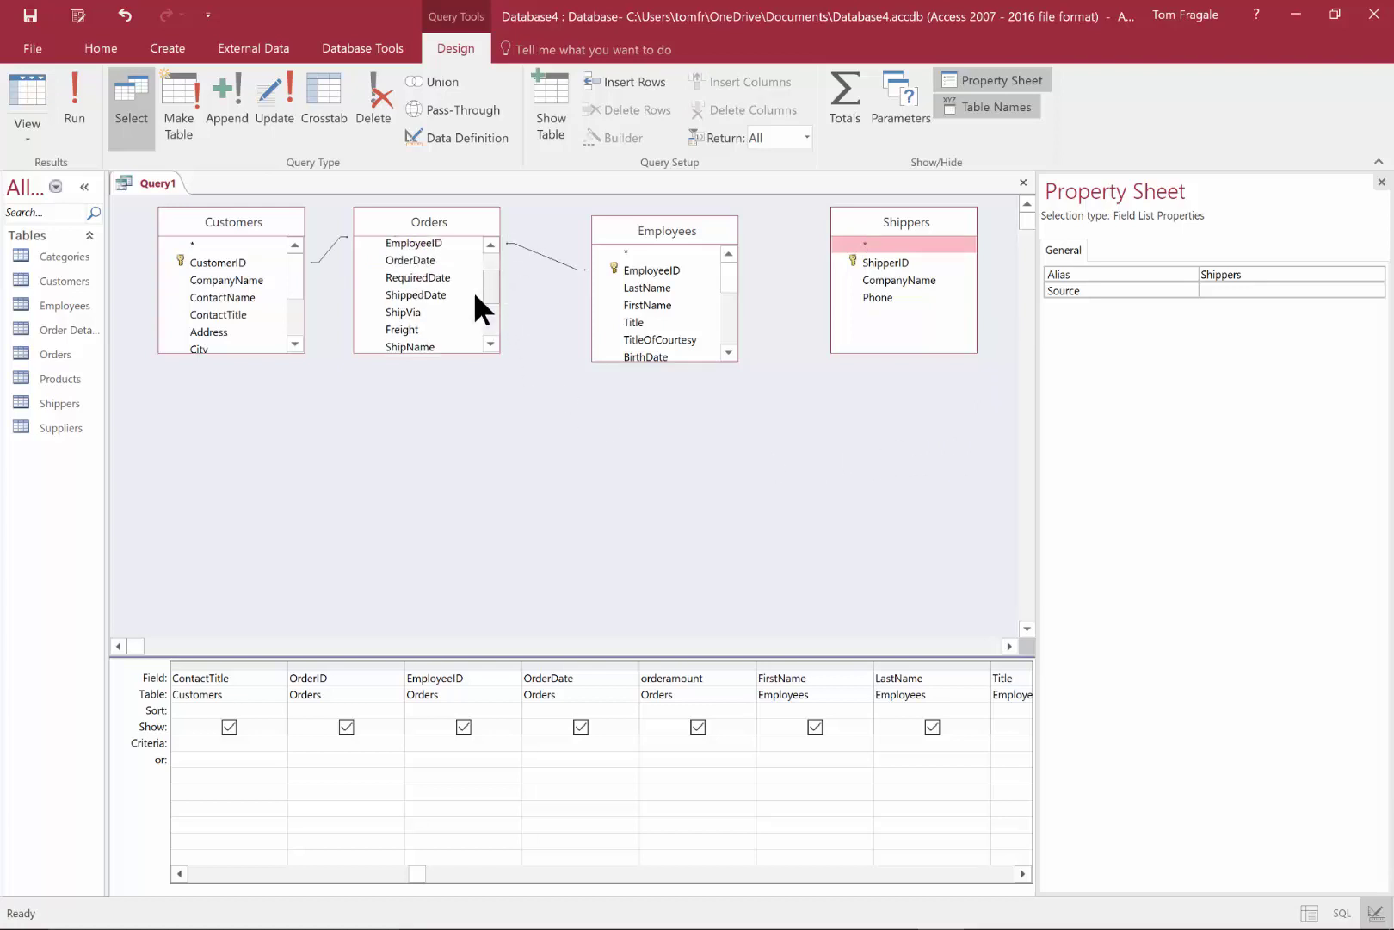
pyautogui.click(405, 309)
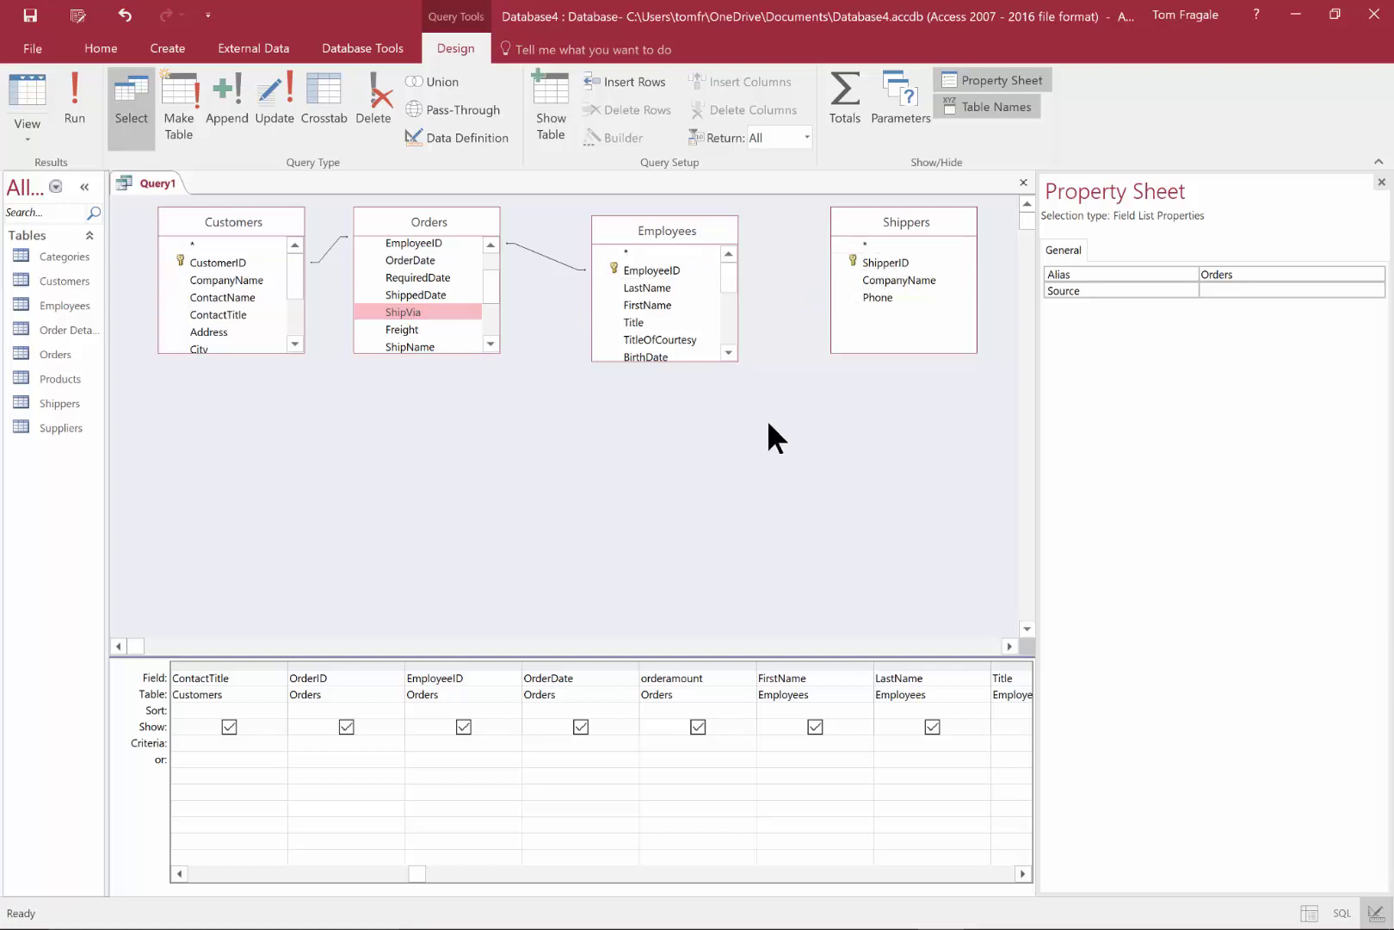
pyautogui.click(419, 315)
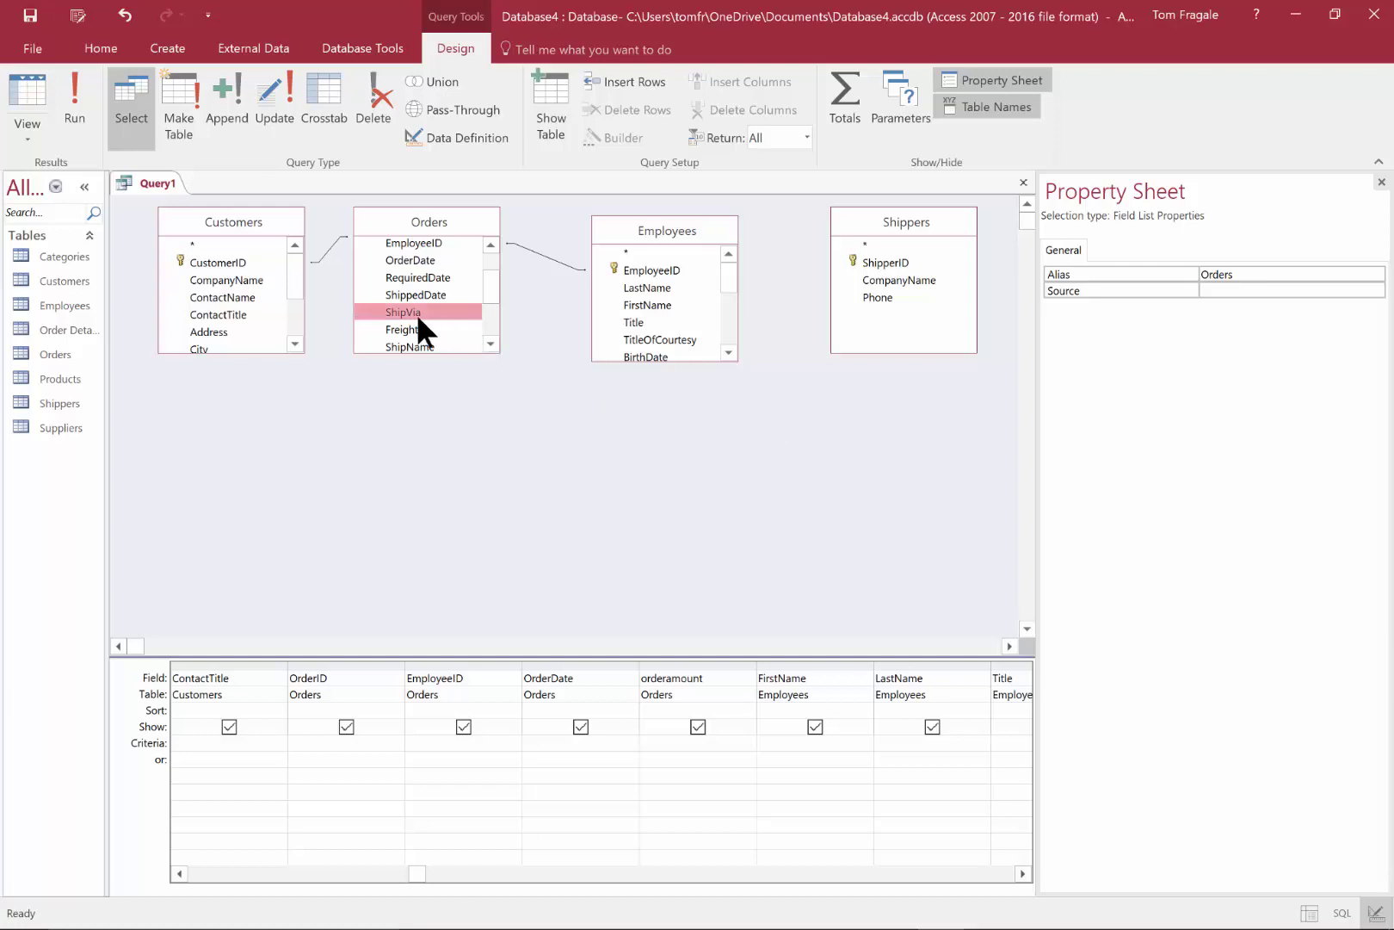
pyautogui.moveTo(409, 311); pyautogui.dragTo(872, 268)
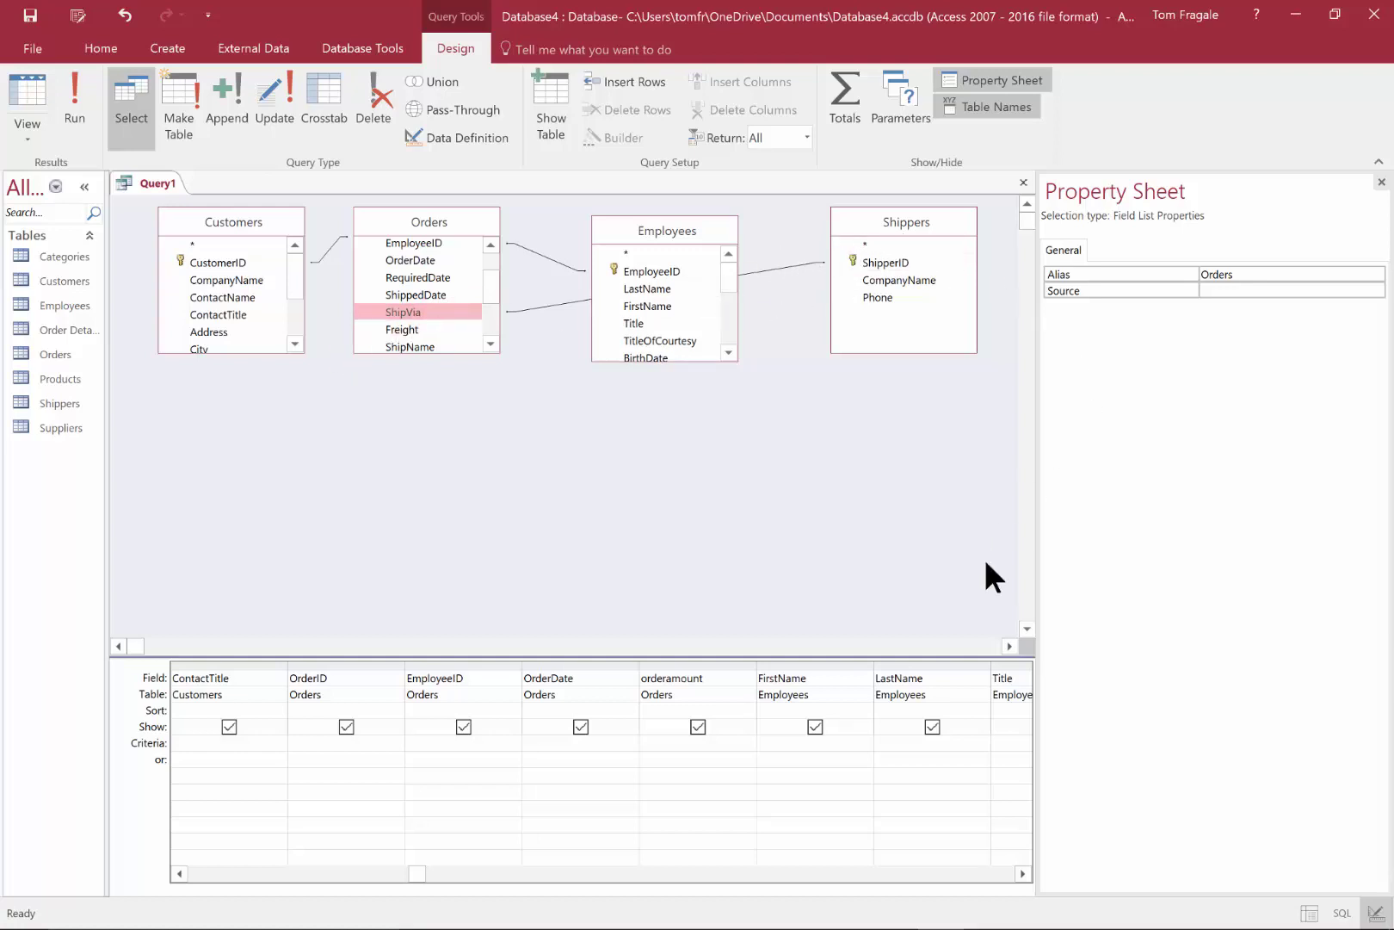
# Add the ShipperID, CompanyName and Phone fields from Shippers to the query.
pyautogui.click(1022, 874)
pyautogui.click(1023, 873)
pyautogui.click(1022, 874)
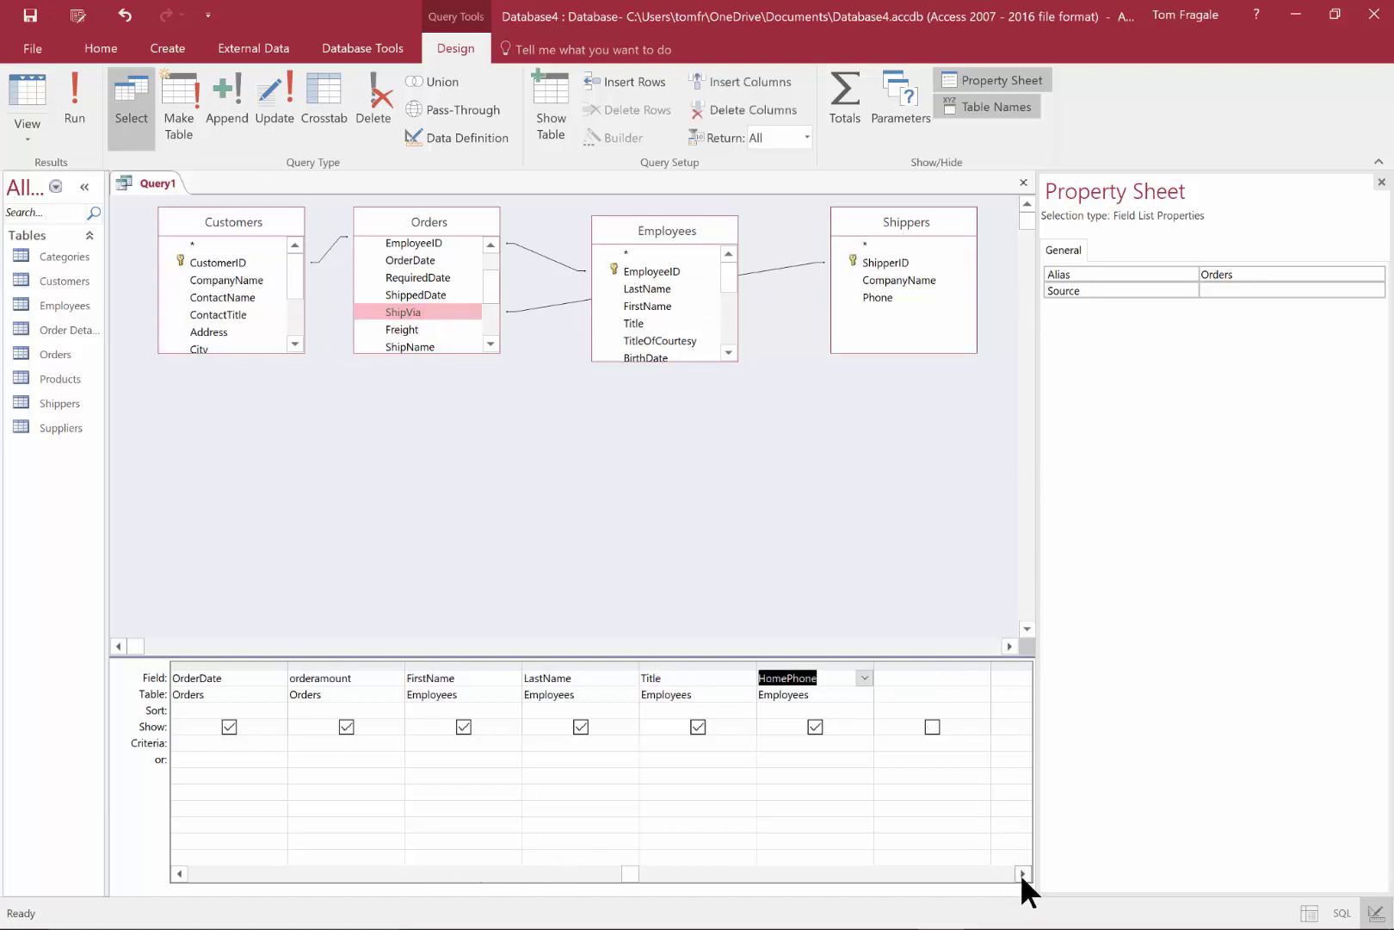
pyautogui.click(1022, 874)
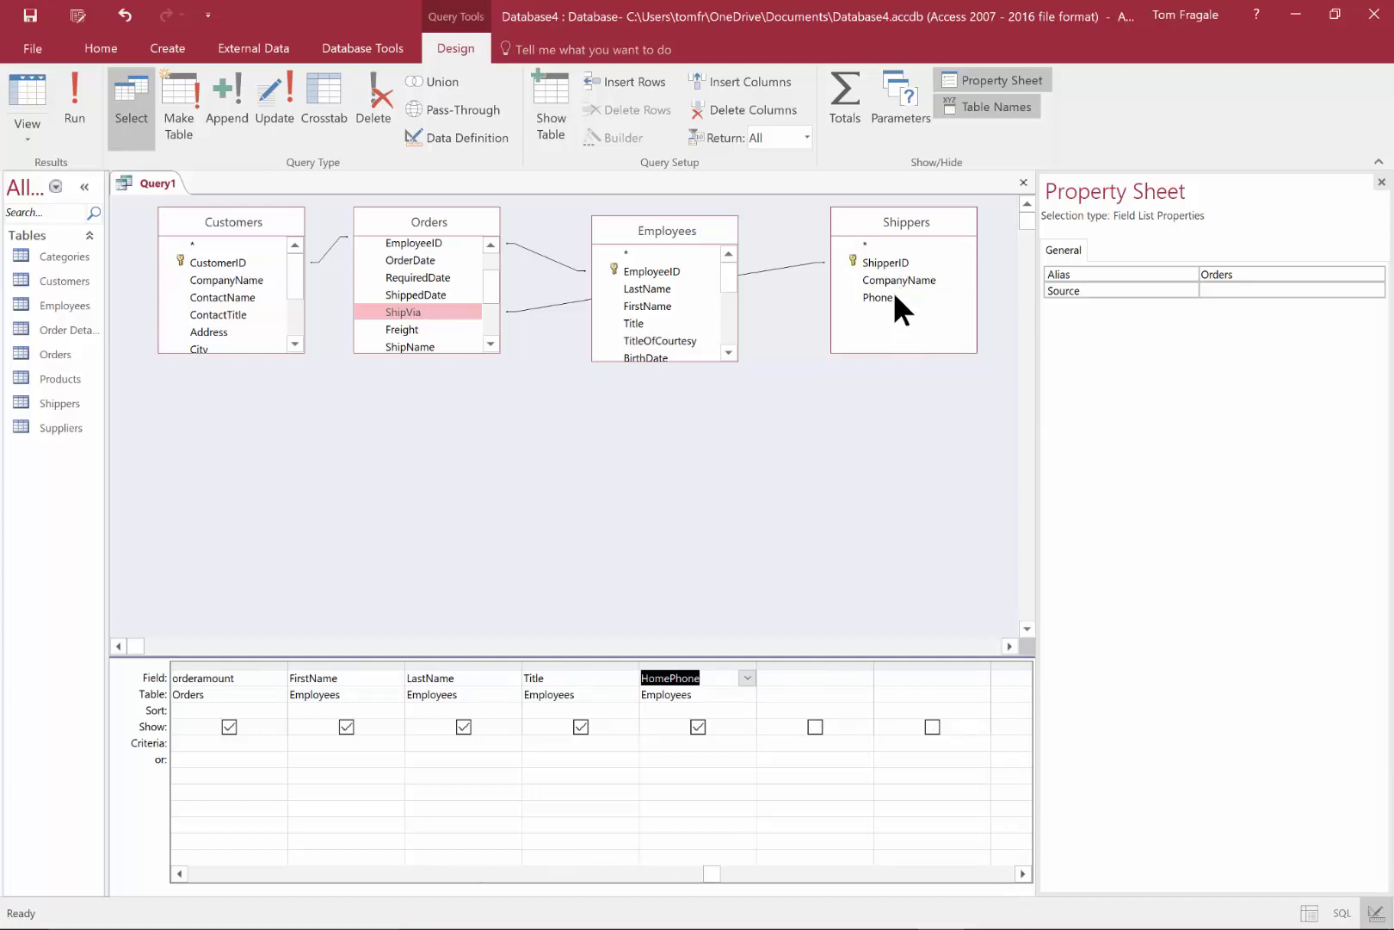
pyautogui.doubleClick(890, 259)
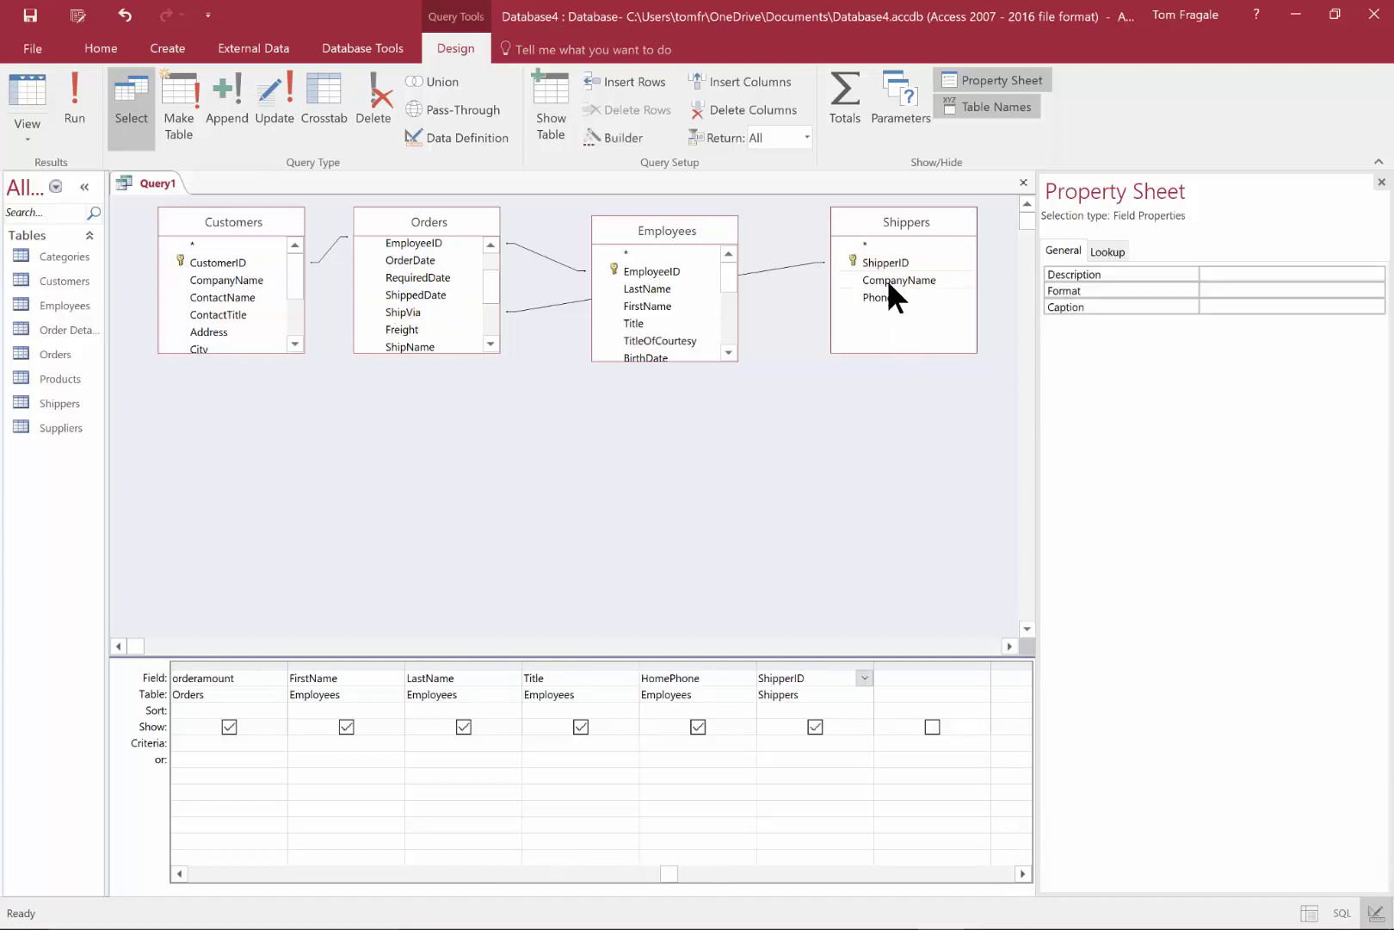
pyautogui.doubleClick(888, 279)
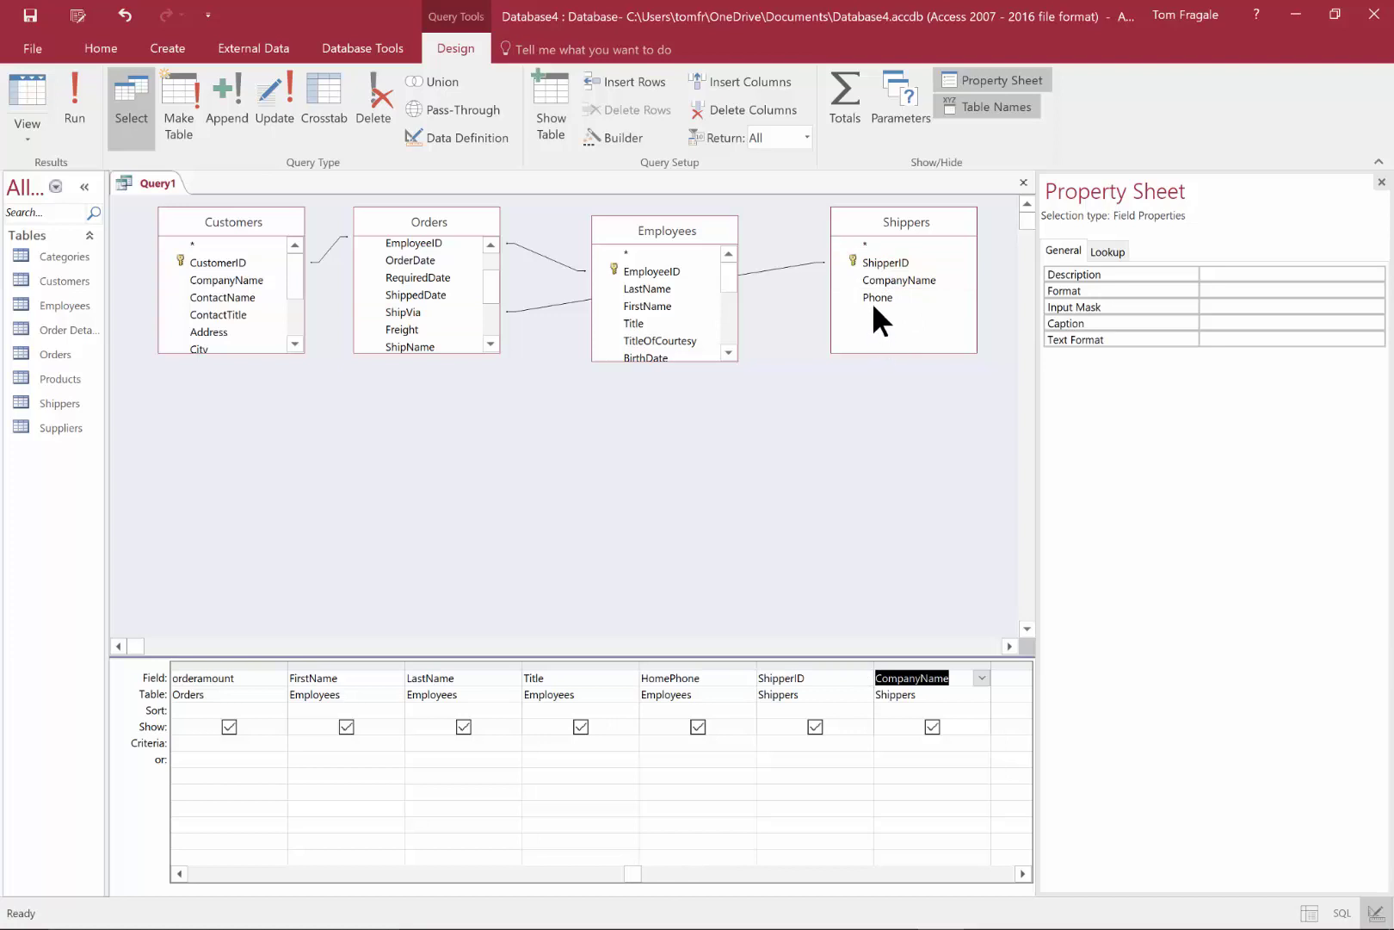
pyautogui.doubleClick(877, 297)
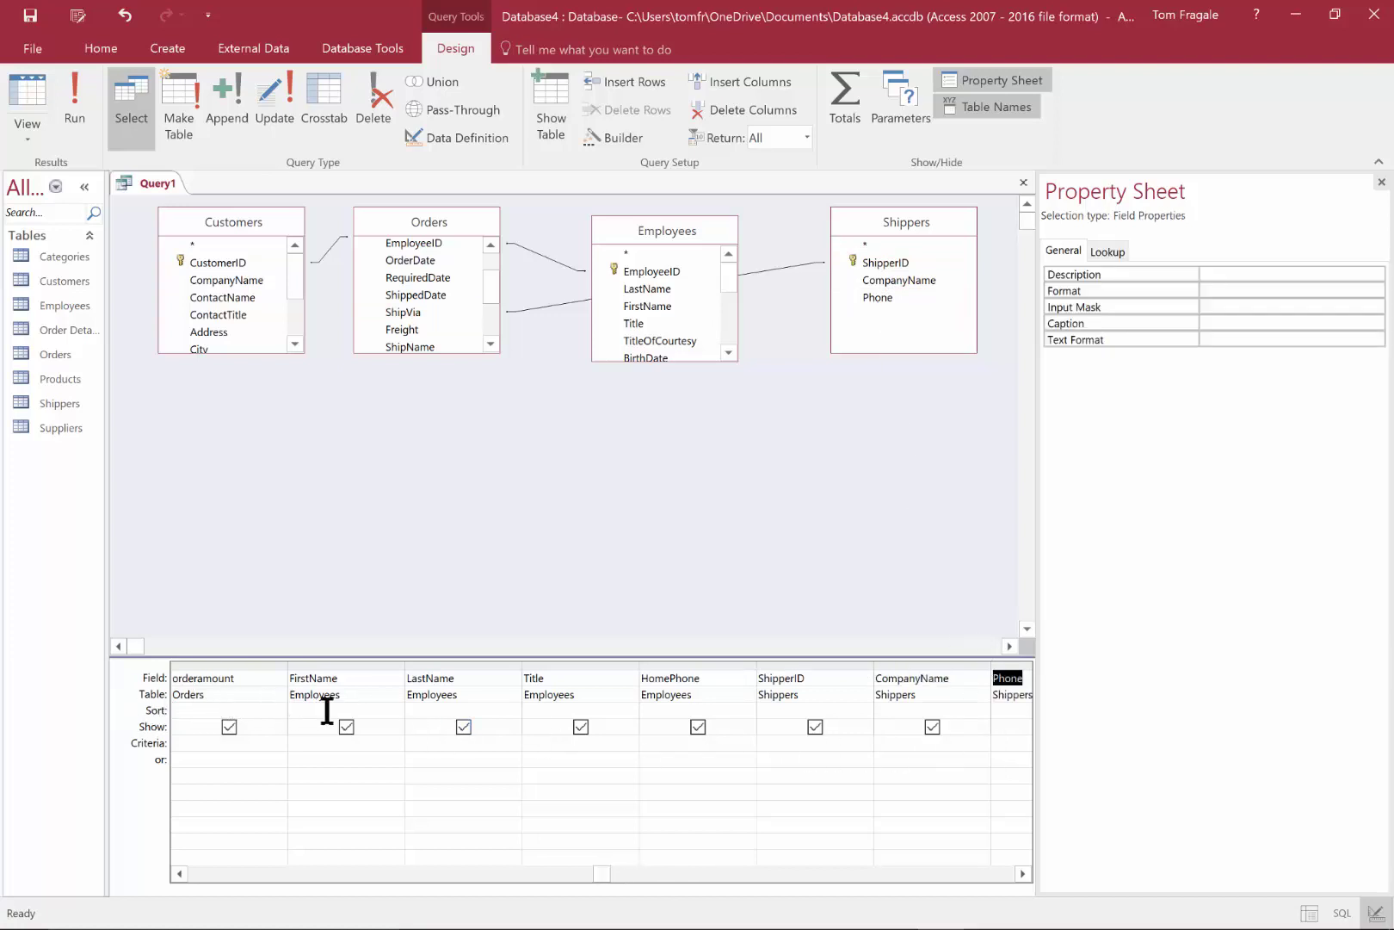
# Review the fields chosen from all four tables across the query grid.
pyautogui.click(178, 873)
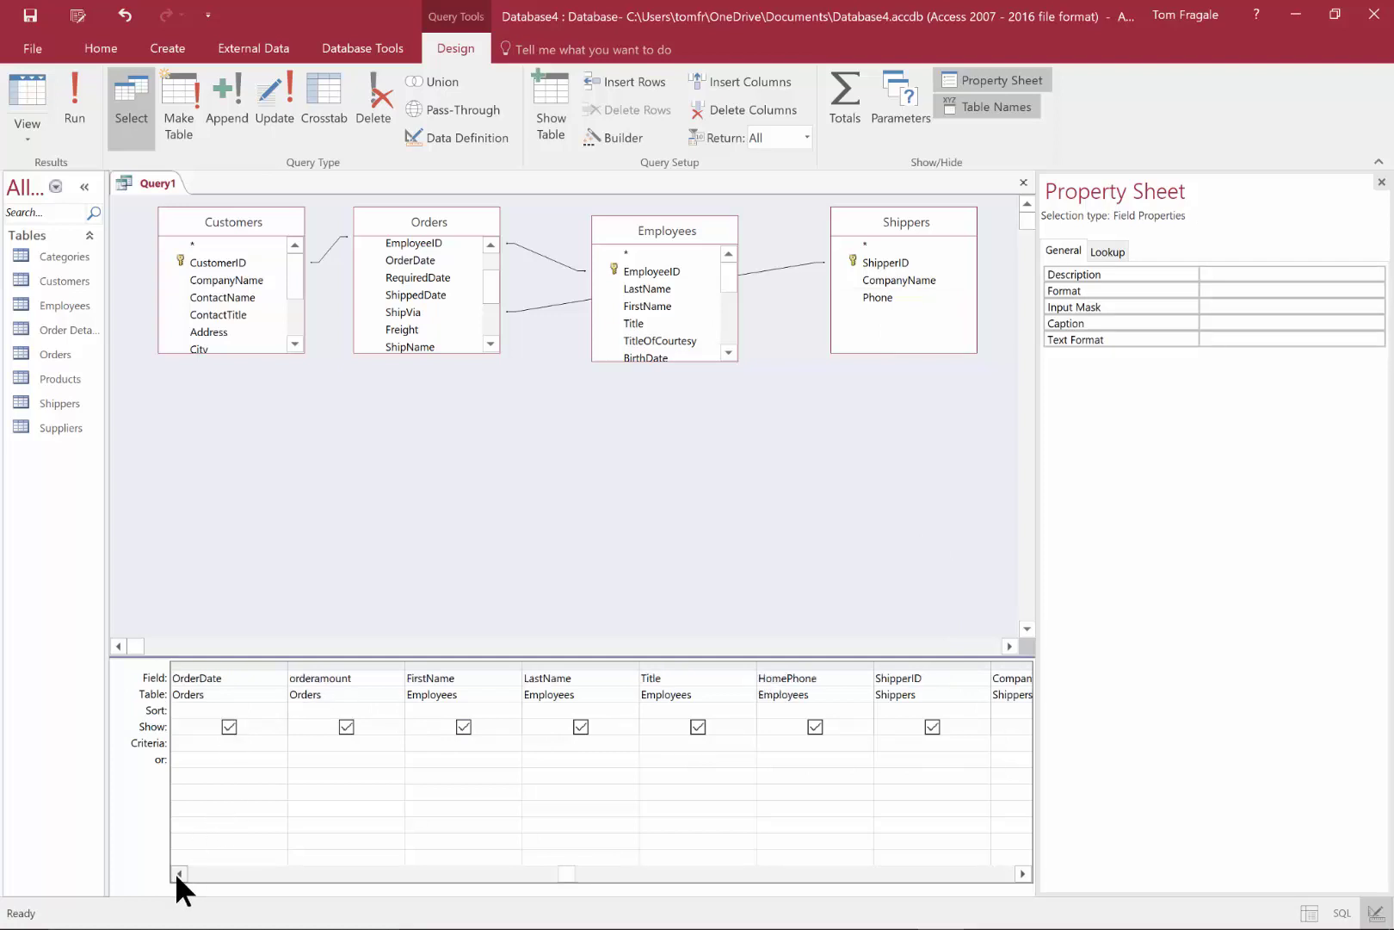
pyautogui.click(178, 873)
pyautogui.click(178, 873)
pyautogui.click(178, 872)
pyautogui.click(178, 873)
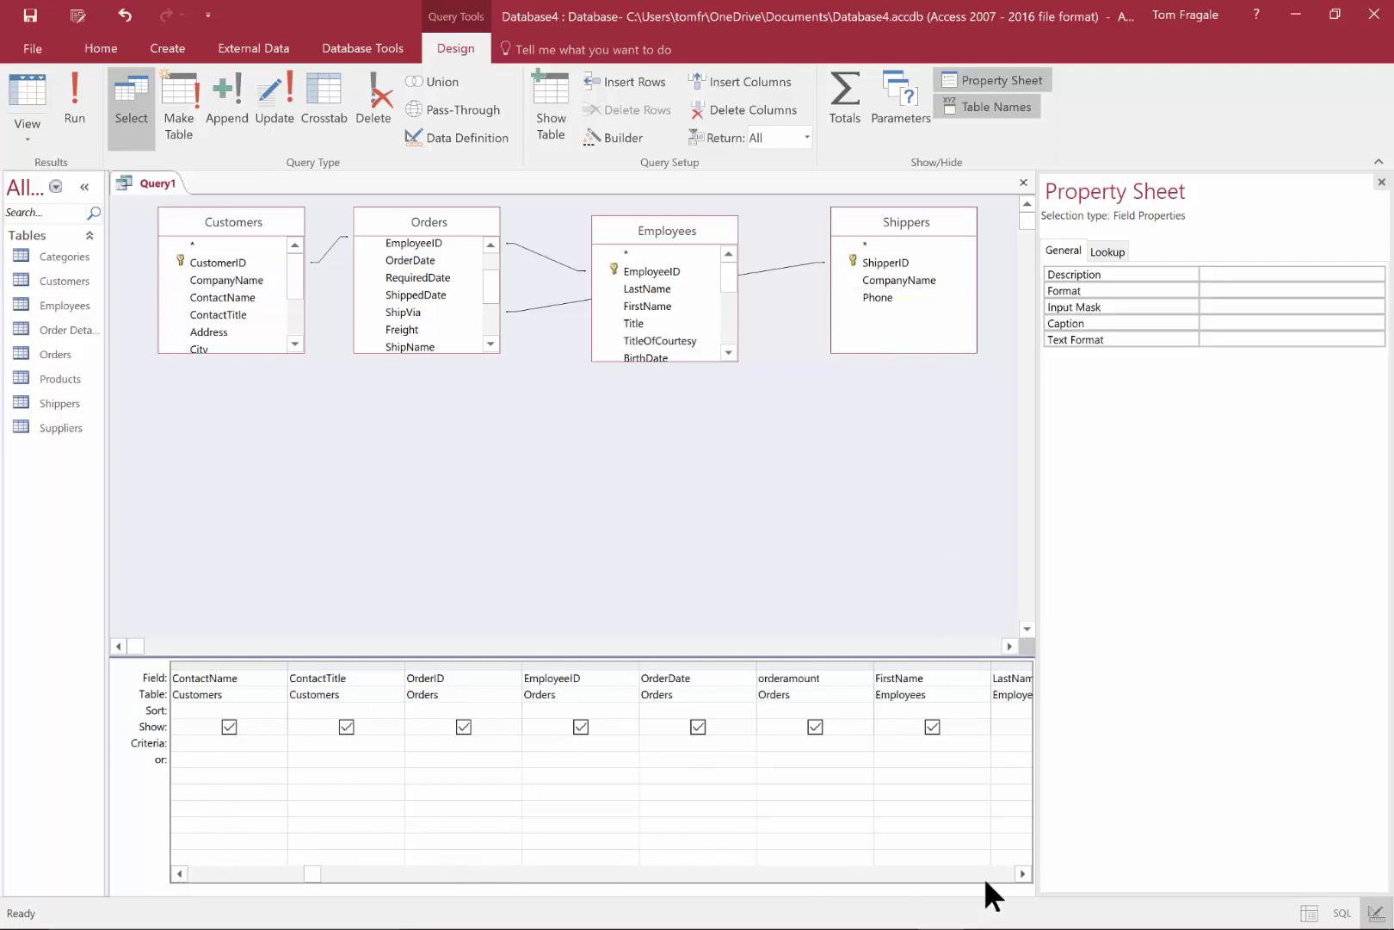
pyautogui.click(1022, 872)
pyautogui.click(1023, 872)
pyautogui.click(1023, 872)
pyautogui.click(1022, 873)
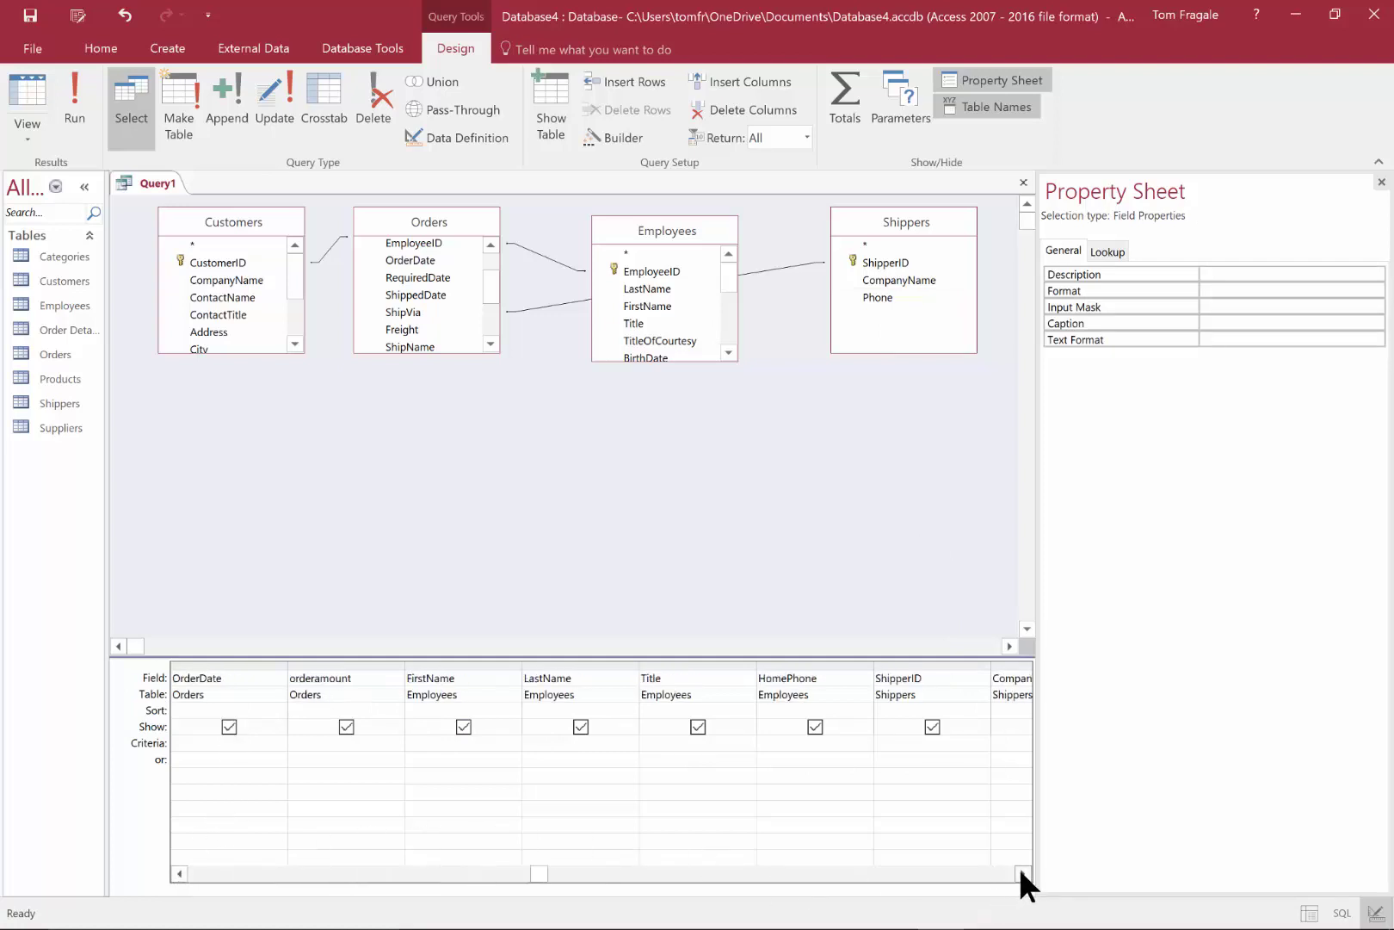
pyautogui.click(1022, 873)
pyautogui.click(1021, 871)
pyautogui.click(1022, 871)
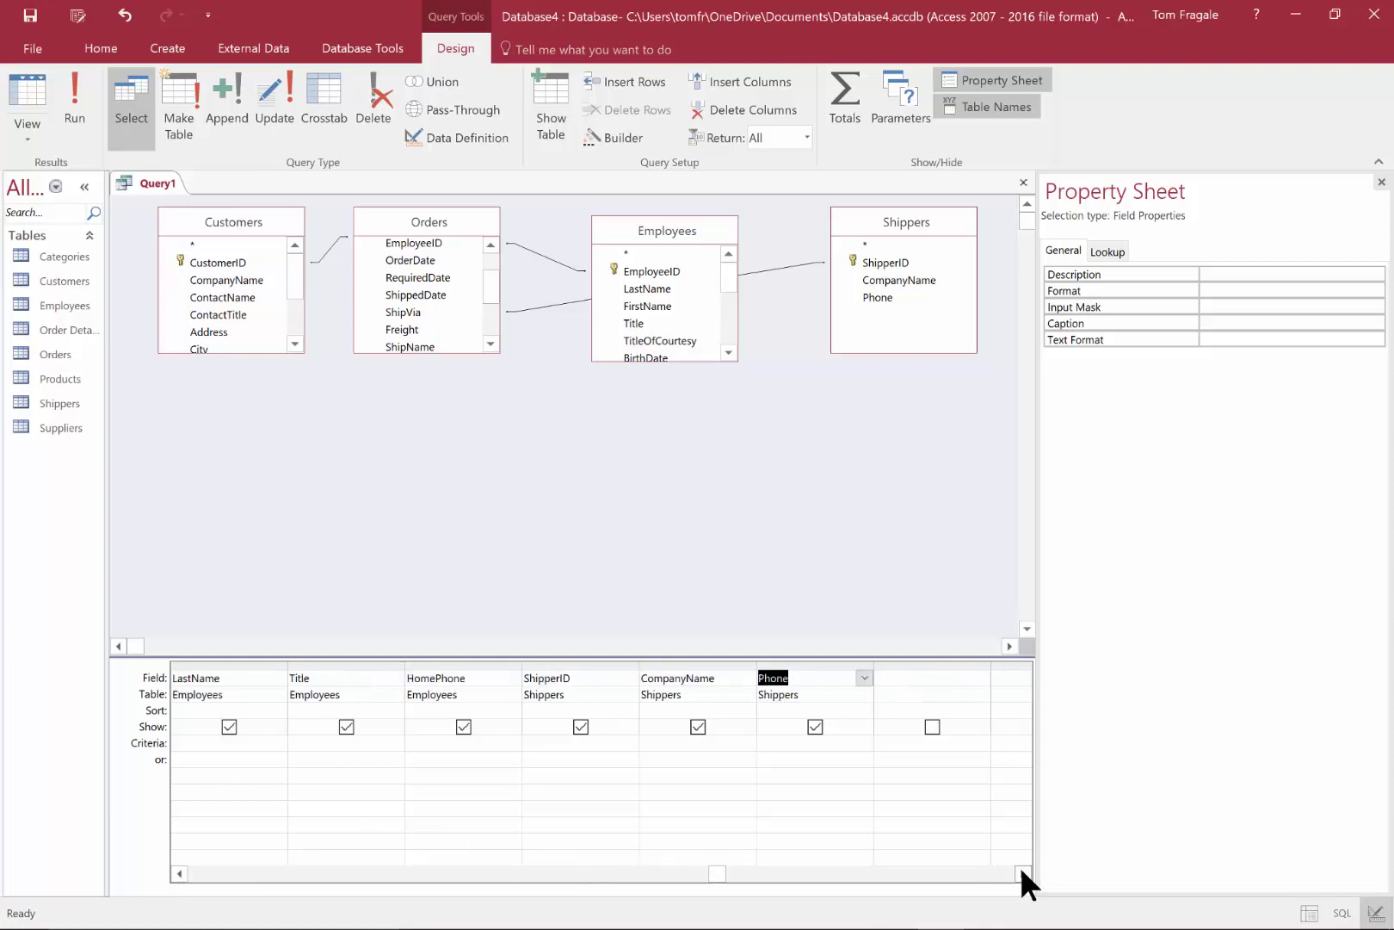
# Move the Shippers field list below Employees, and run the four-table query to examine its results.
pyautogui.moveTo(885, 222); pyautogui.dragTo(710, 524)
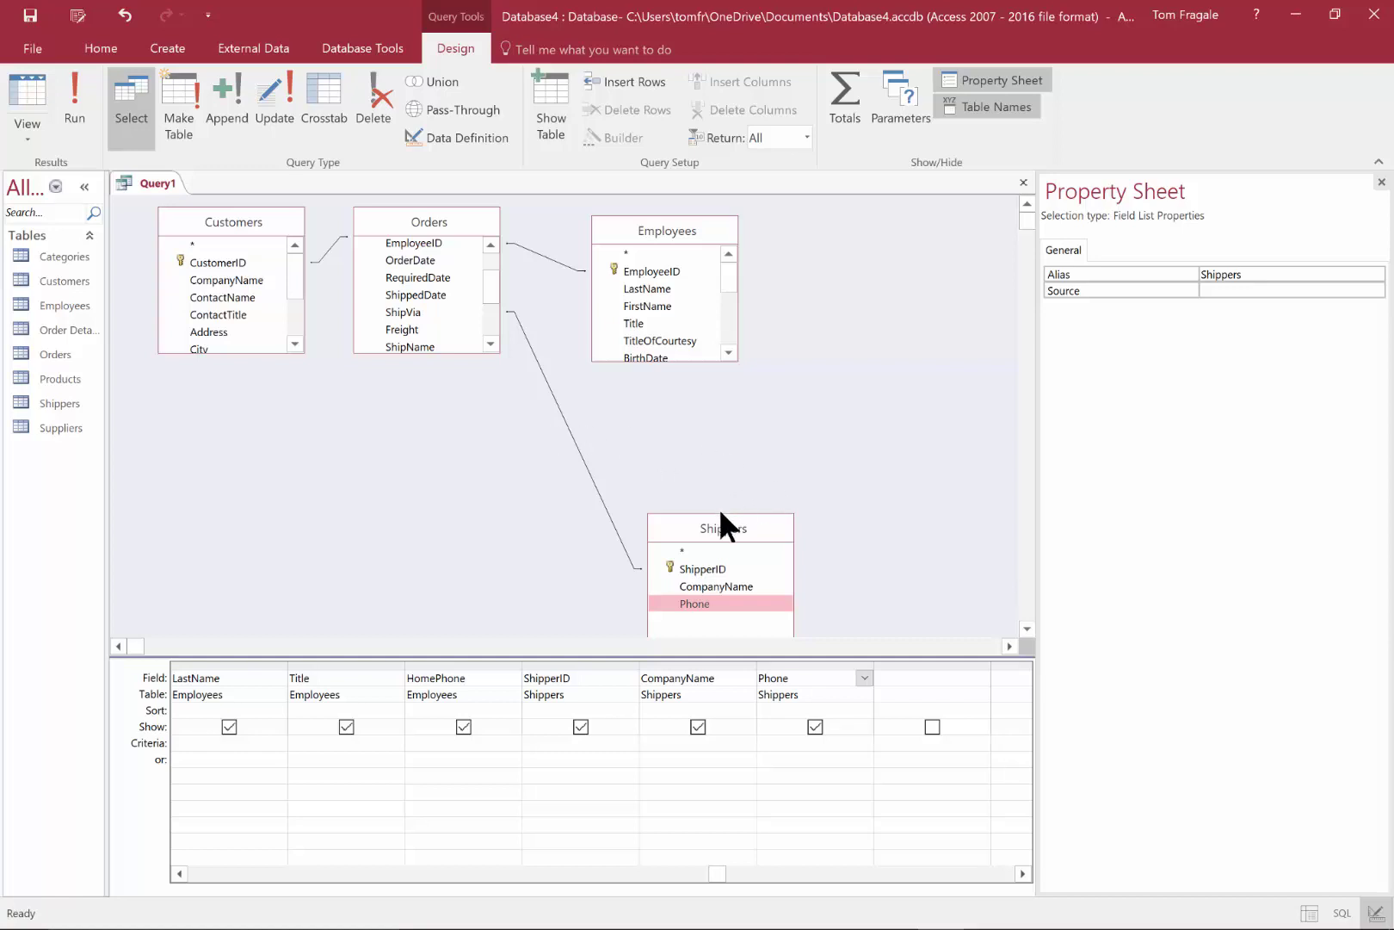
pyautogui.moveTo(719, 519); pyautogui.dragTo(741, 444)
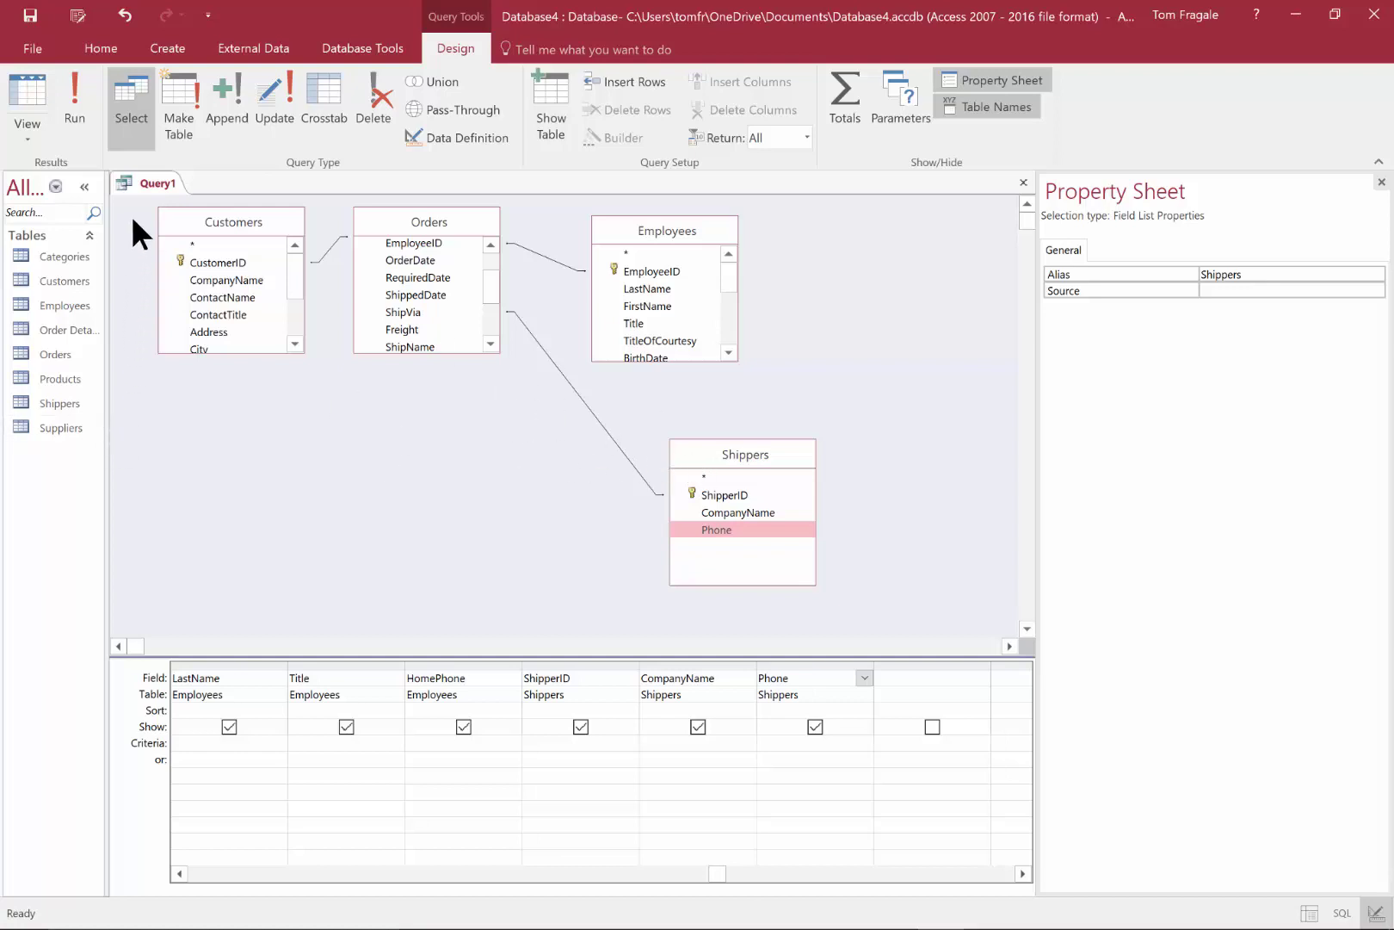
pyautogui.click(72, 93)
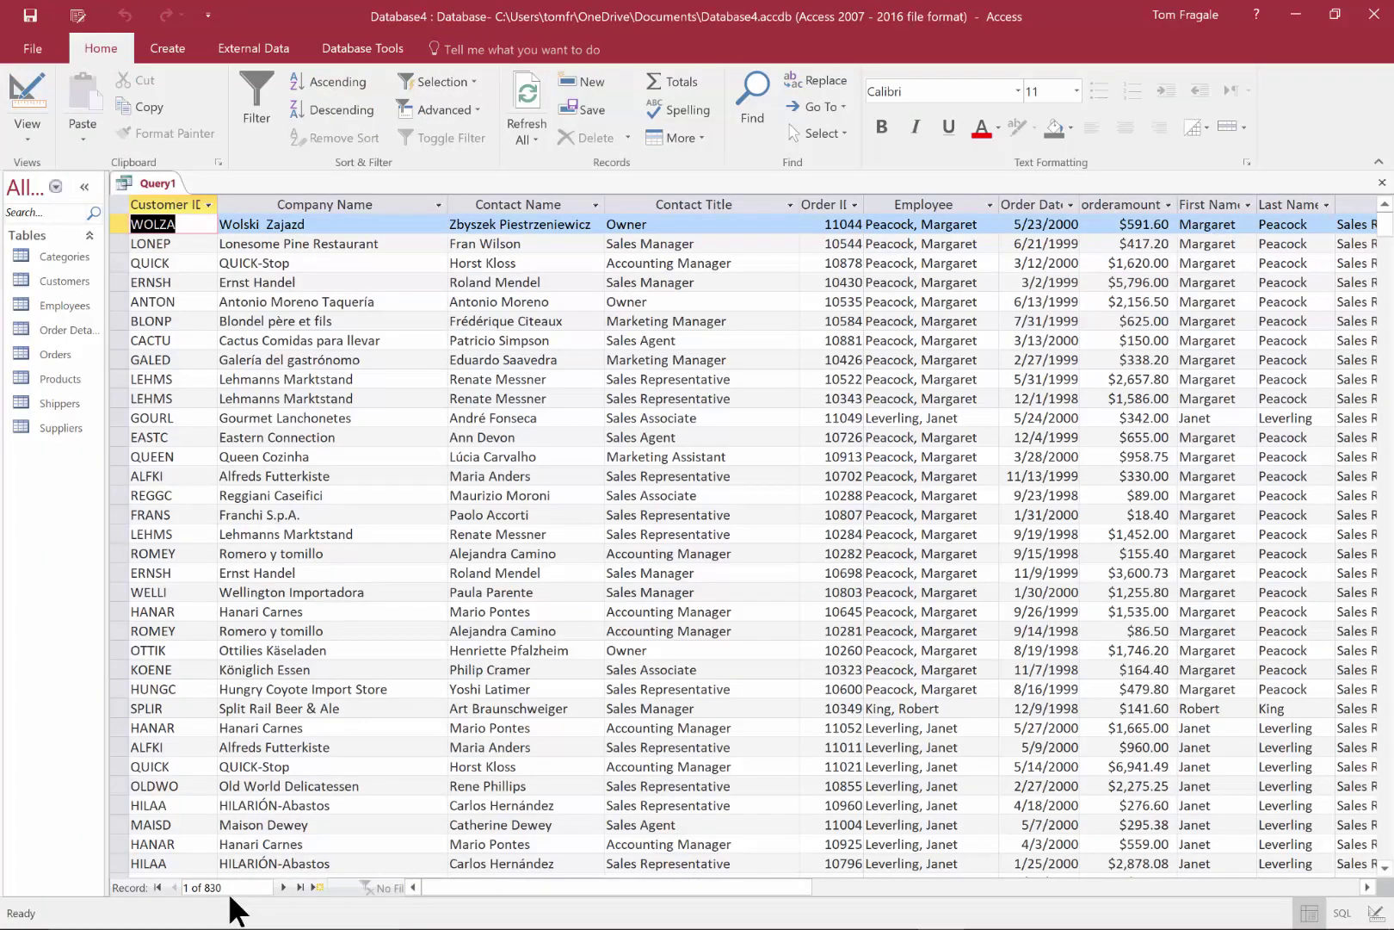
pyautogui.moveTo(423, 889); pyautogui.dragTo(478, 891)
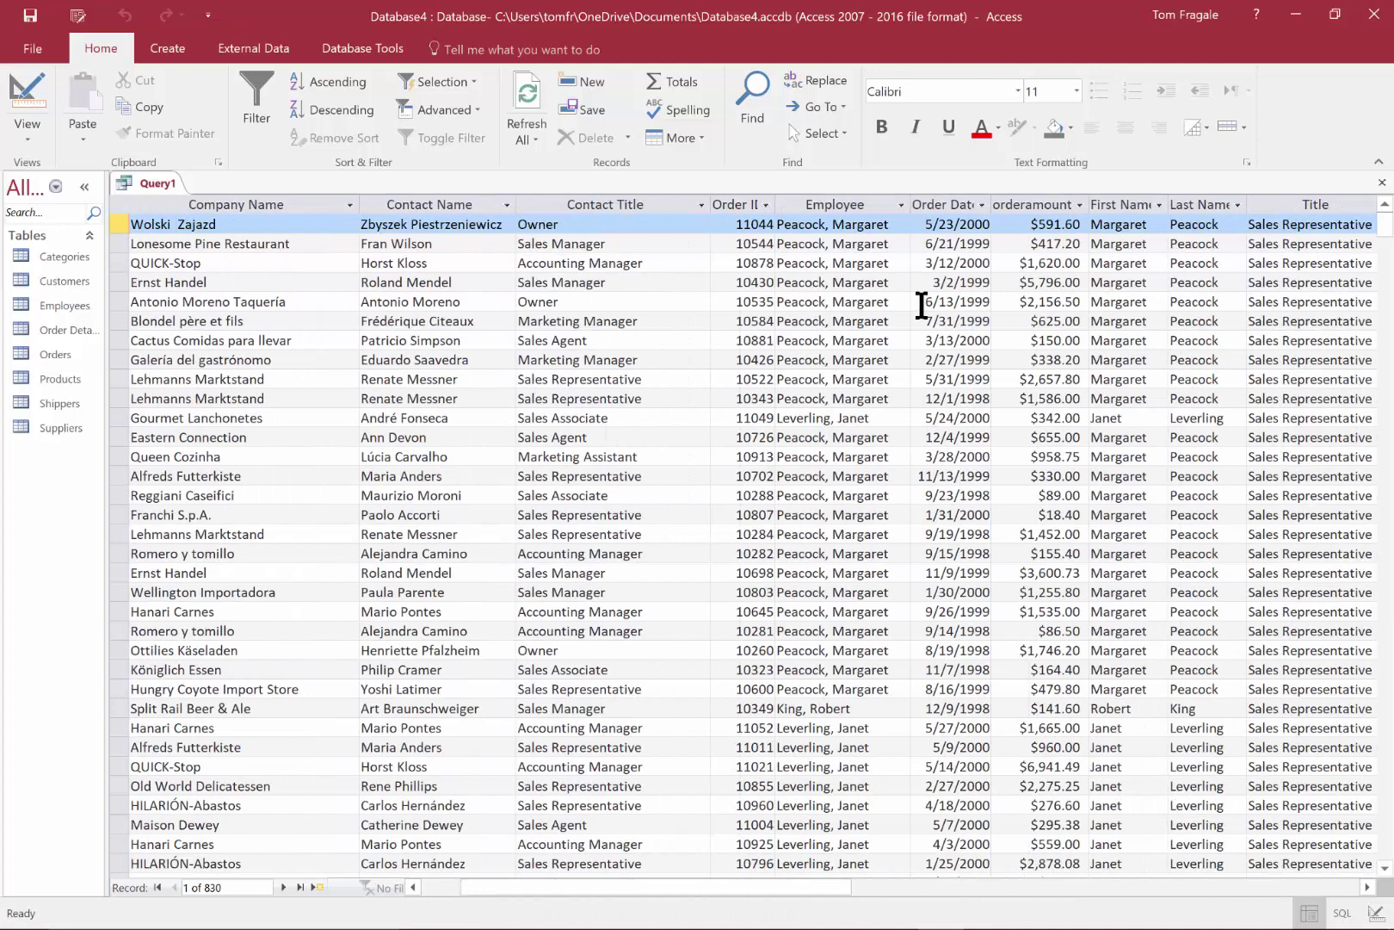
# Close the query and save it under the name customerswithorders.
pyautogui.click(1381, 183)
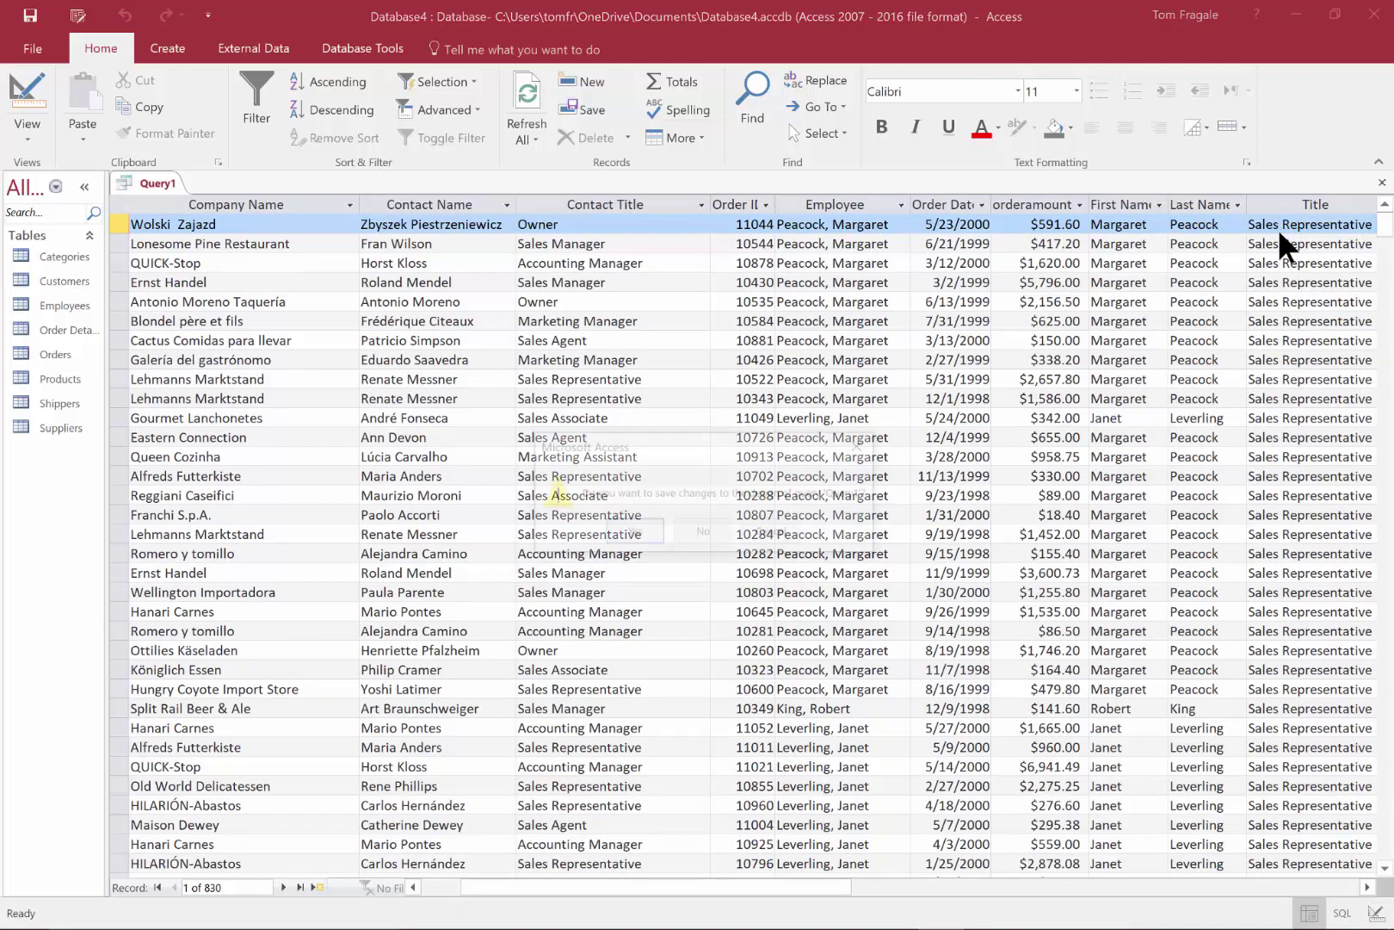
pyautogui.click(618, 529)
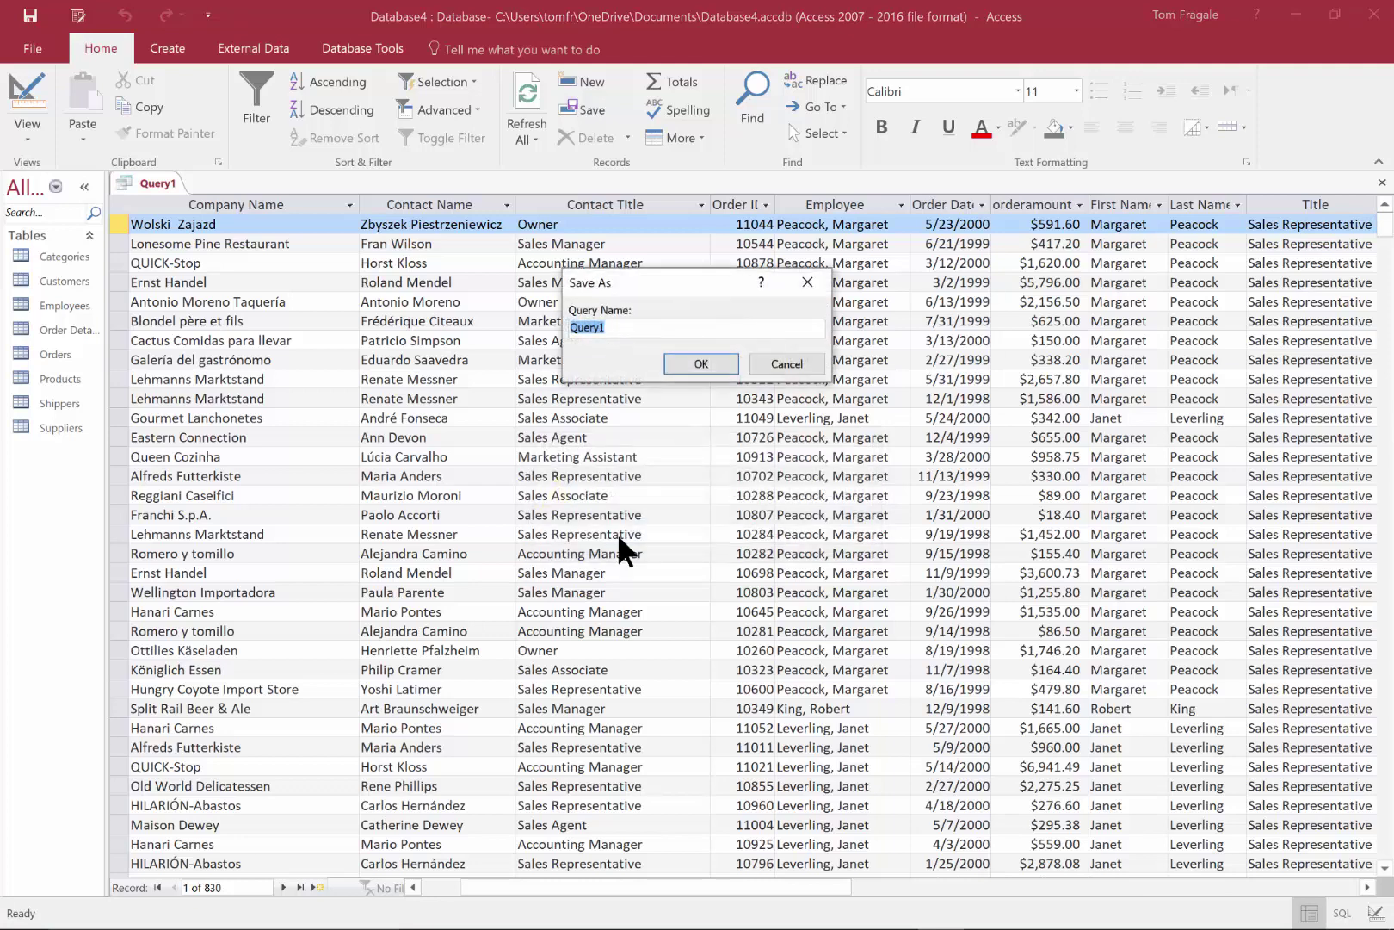
pyautogui.write('customerswith')
pyautogui.press('BackSpace')
pyautogui.write('orders')
pyautogui.press('Return')
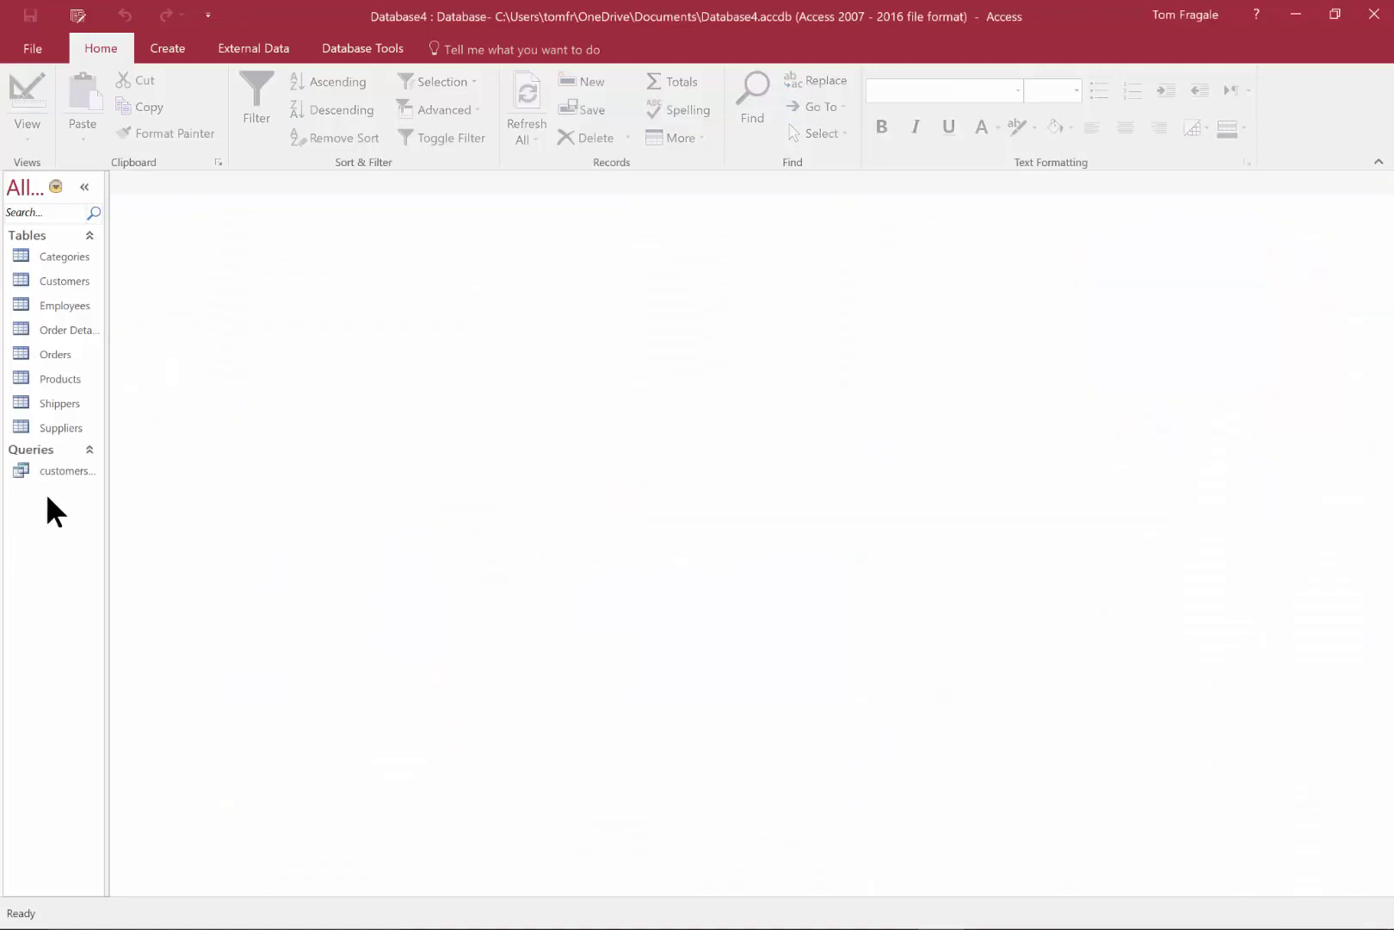
# Reopen the customerswithorders query in Design view and review the tables available to add and the fields in the grid.
pyautogui.rightClick(56, 470)
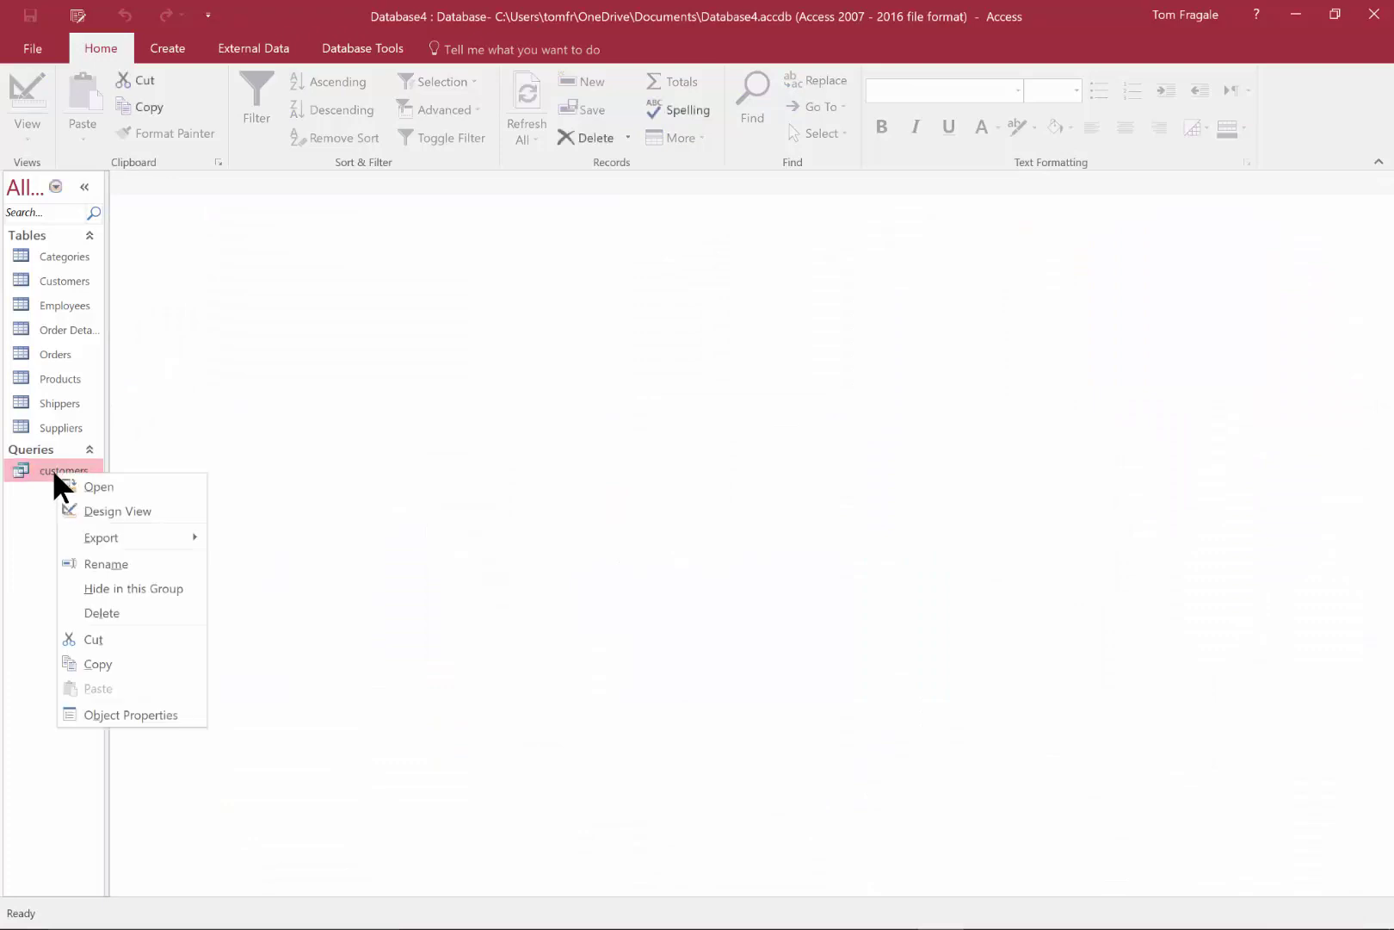
pyautogui.click(112, 509)
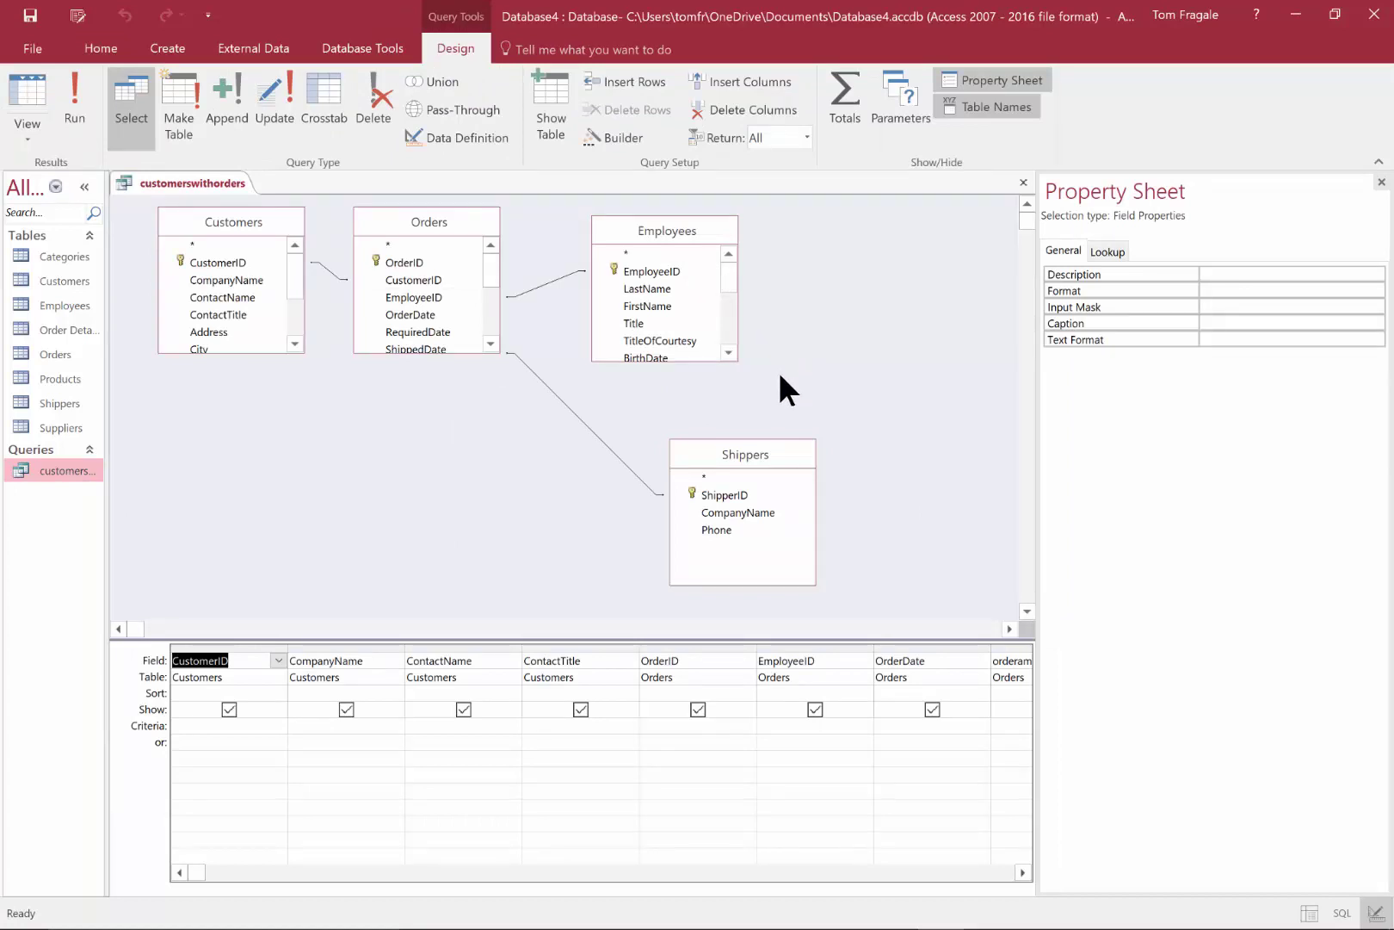
pyautogui.click(552, 109)
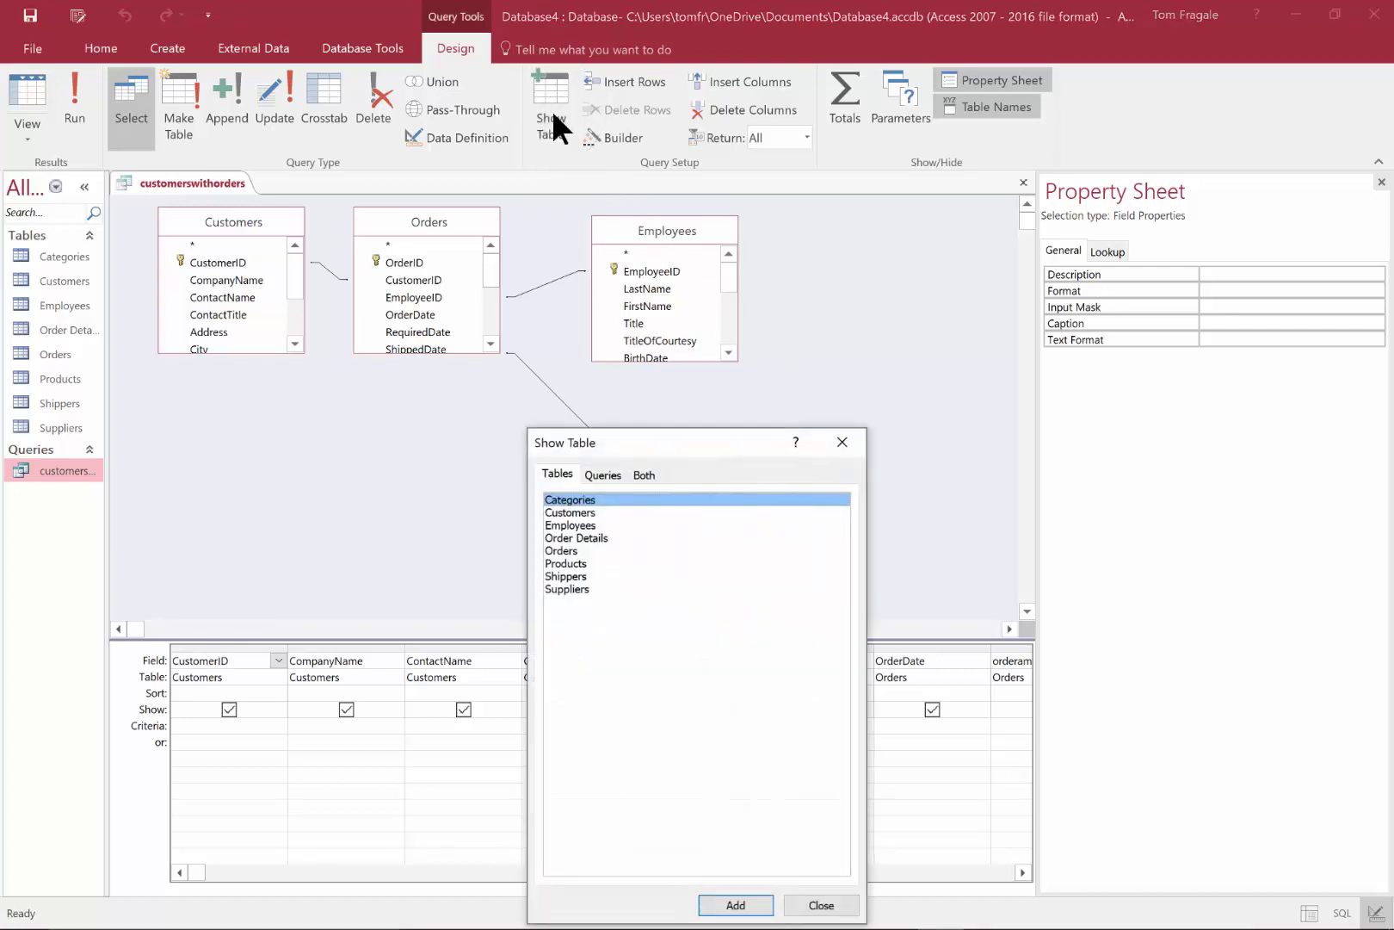
pyautogui.click(841, 449)
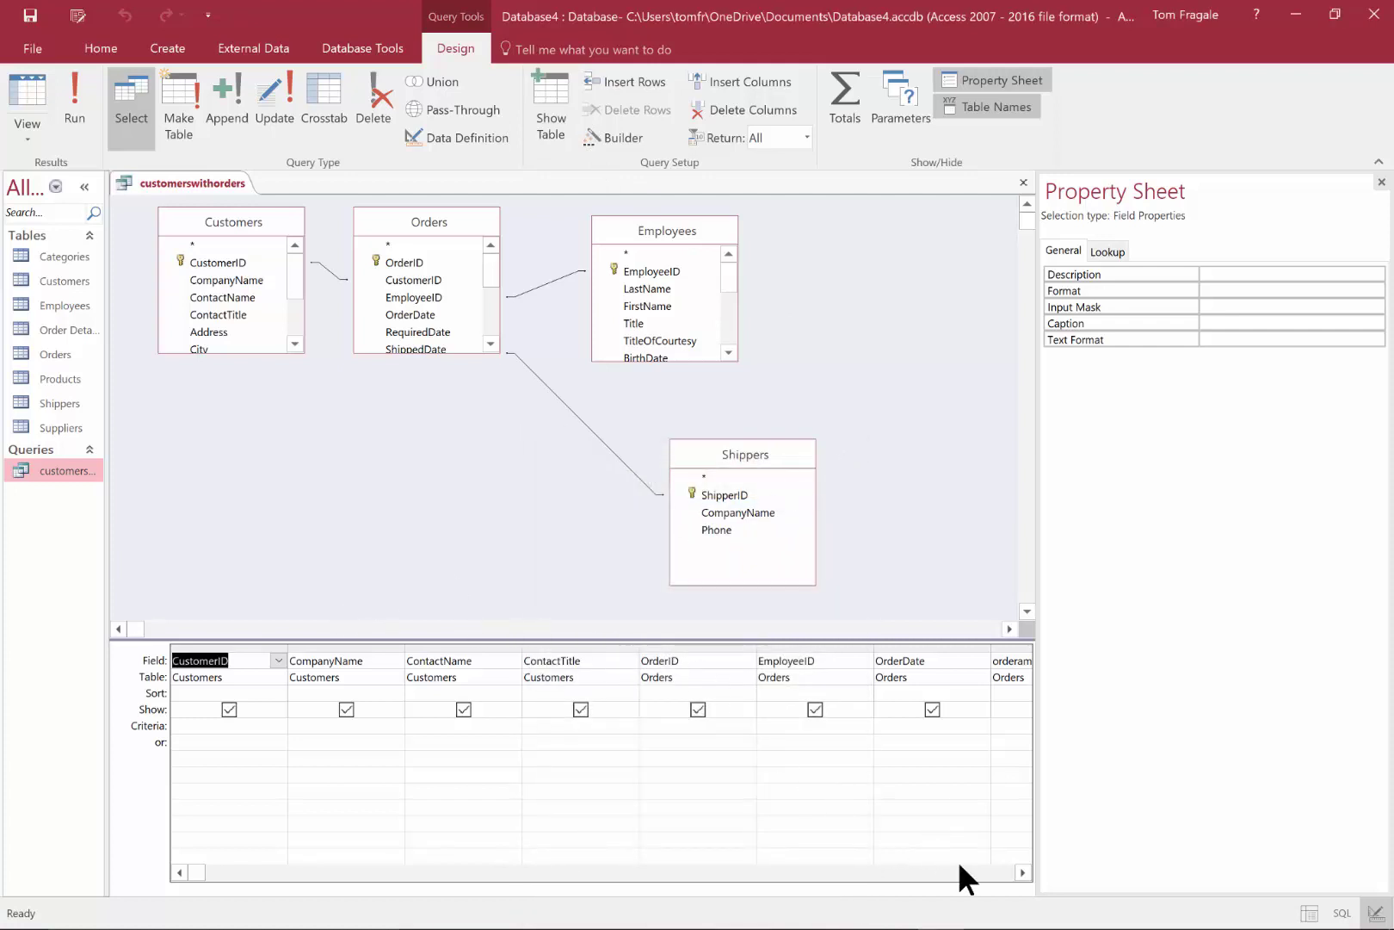
pyautogui.click(1024, 872)
pyautogui.click(1023, 872)
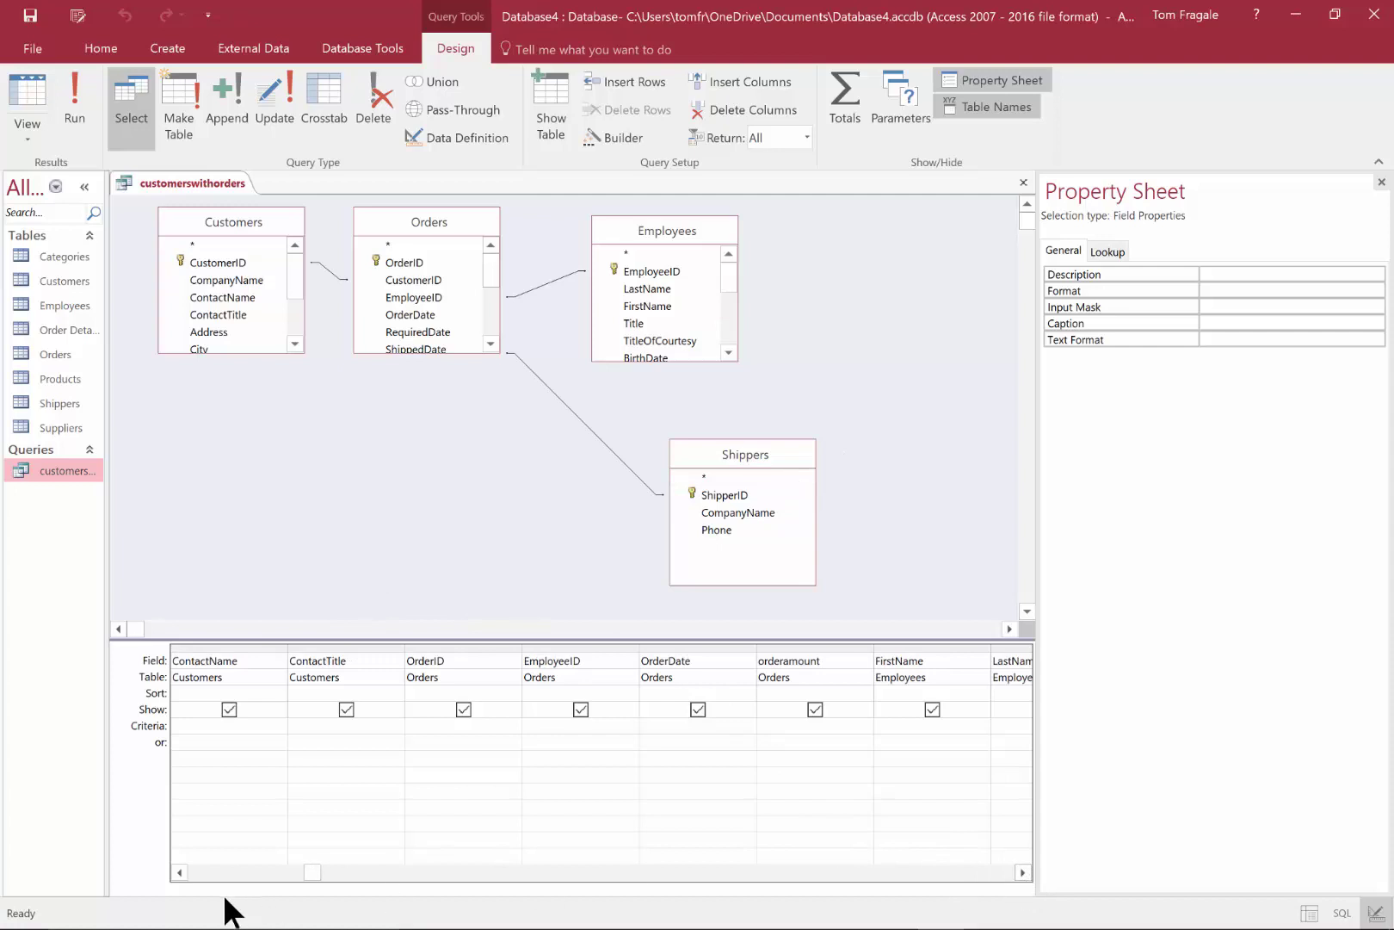
pyautogui.click(180, 872)
pyautogui.click(179, 872)
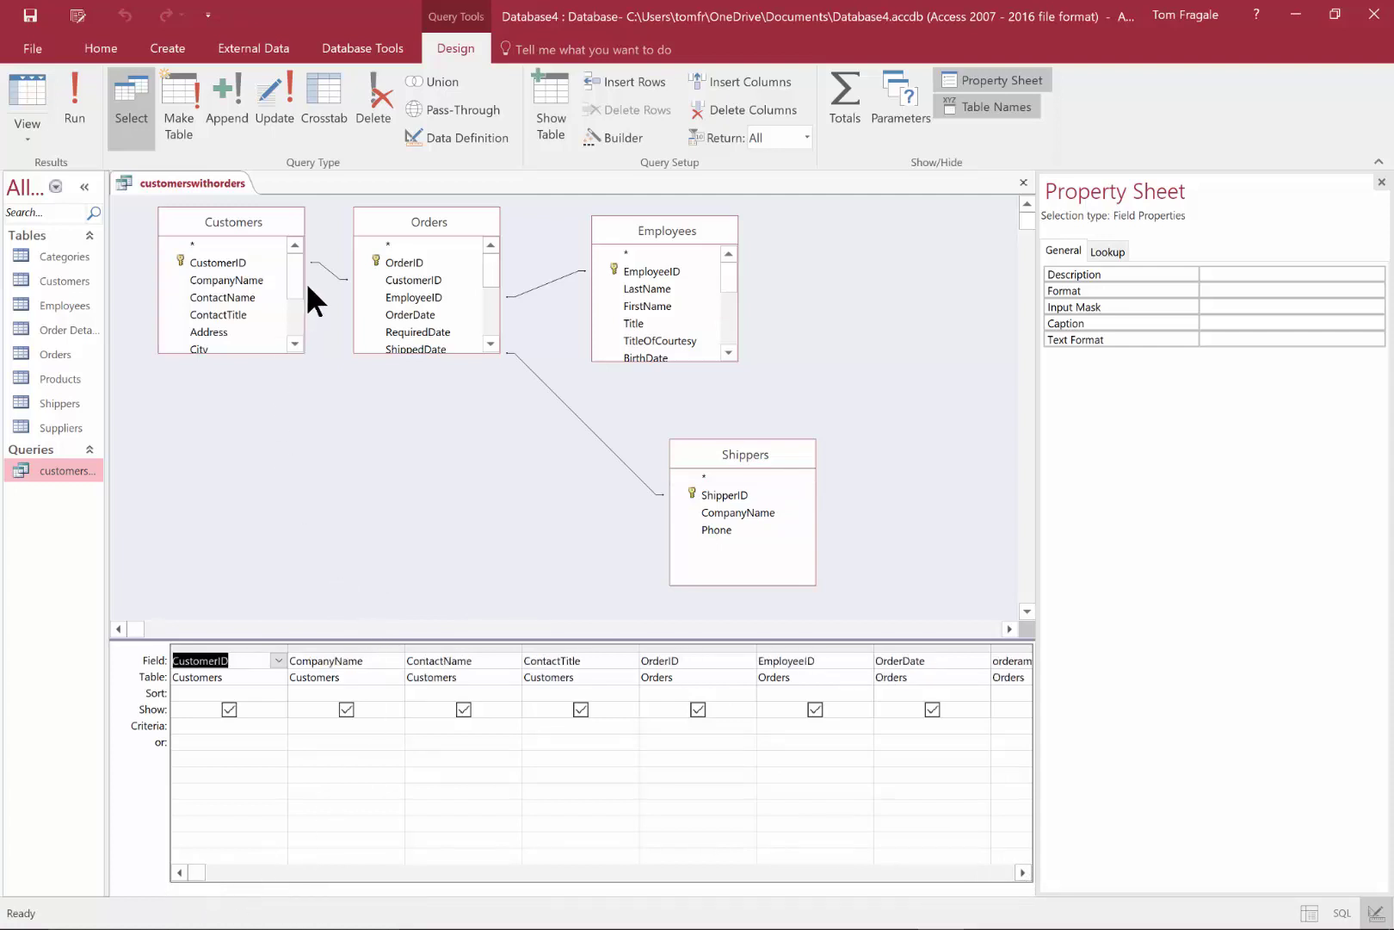
# Examine the join properties between Orders and Shippers, keeping the current join type.
pyautogui.click(569, 411)
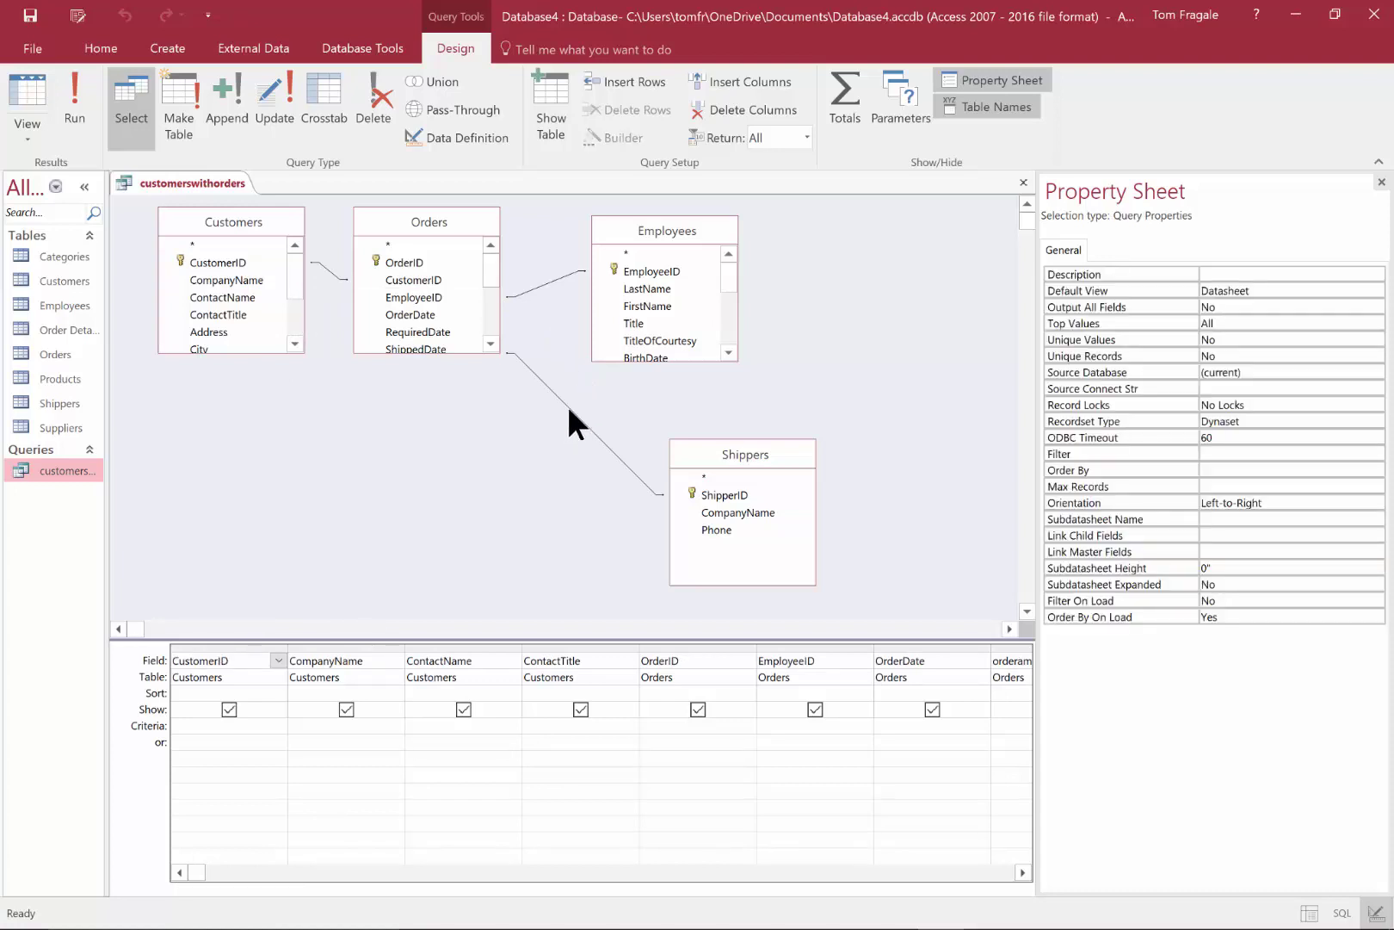
pyautogui.doubleClick(567, 405)
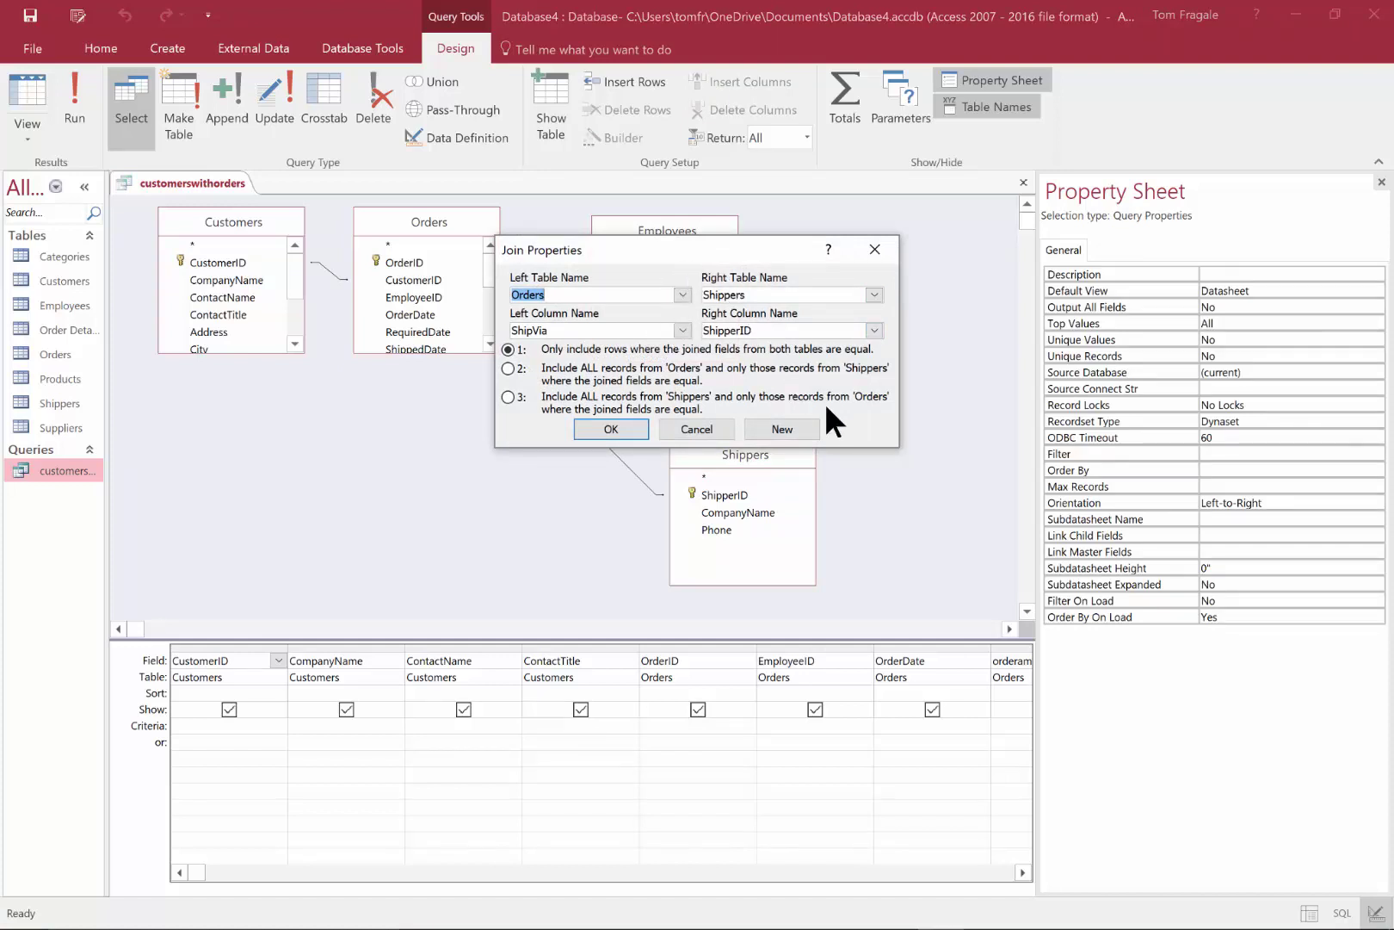
pyautogui.click(673, 434)
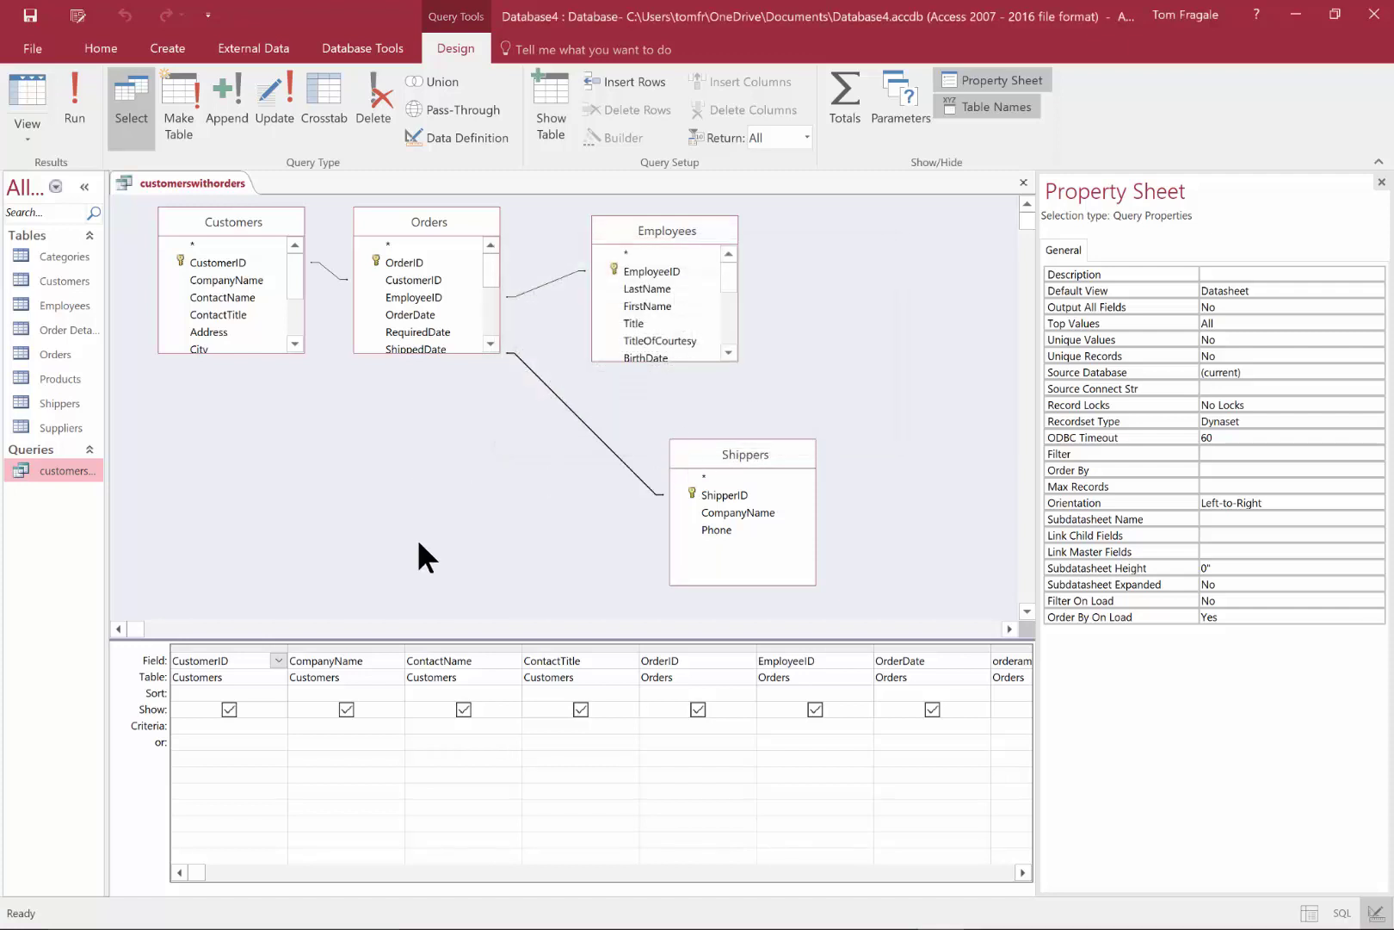